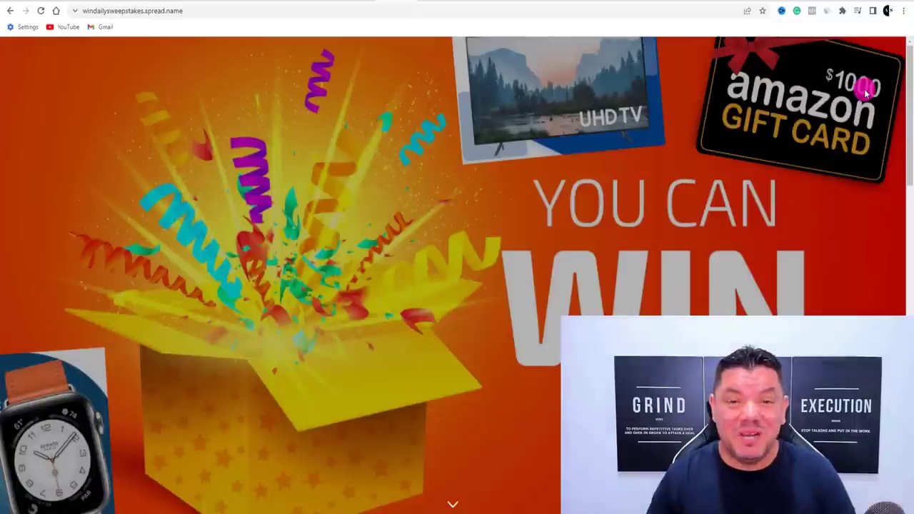
# Look through the prize giveaways on the daily sweepstakes page and the countries where each is available
pyautogui.scroll(-3, 843, 155)
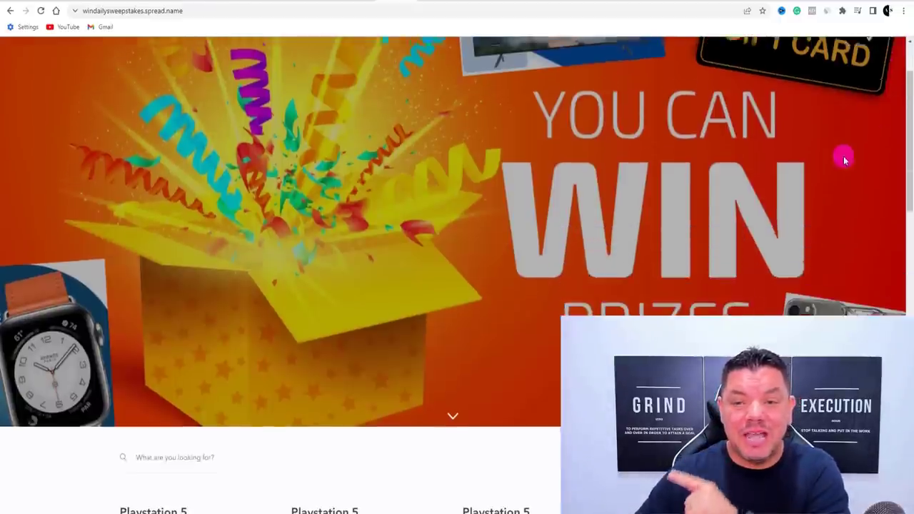
pyautogui.scroll(-4, 819, 157)
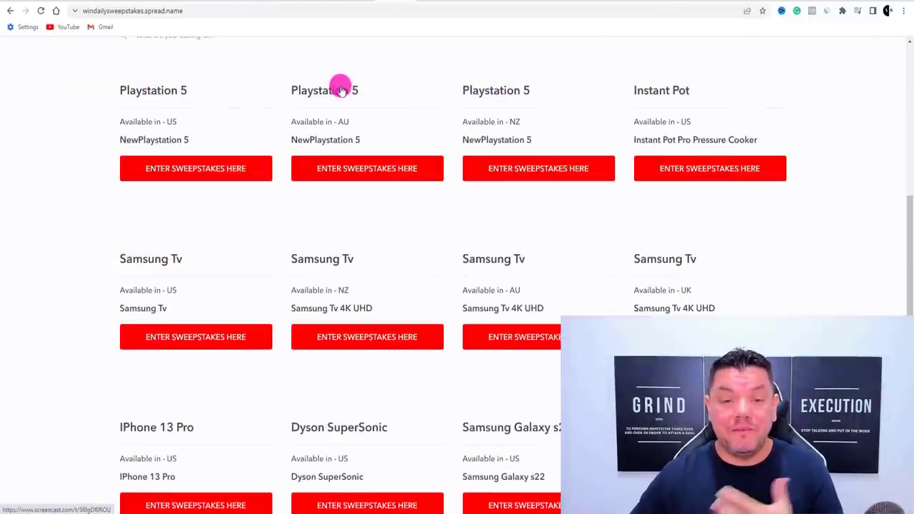
pyautogui.scroll(-2, 551, 81)
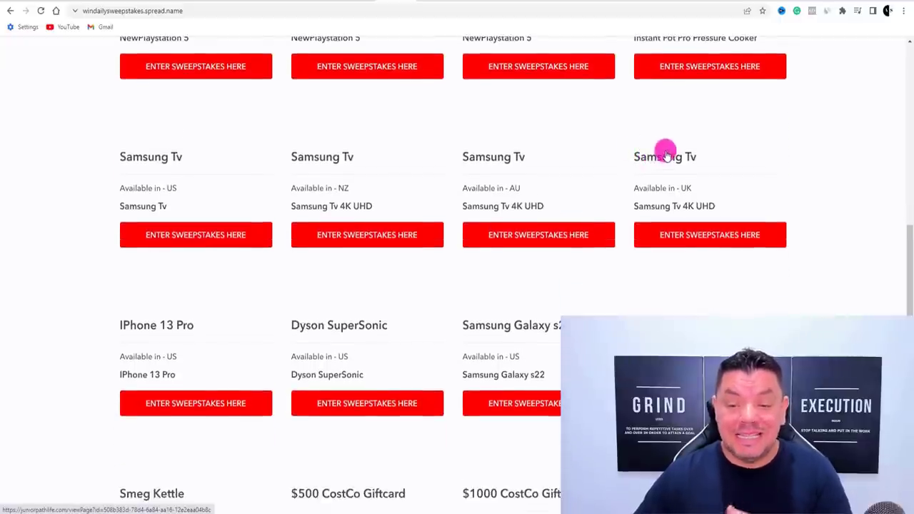
pyautogui.scroll(-4, 355, 243)
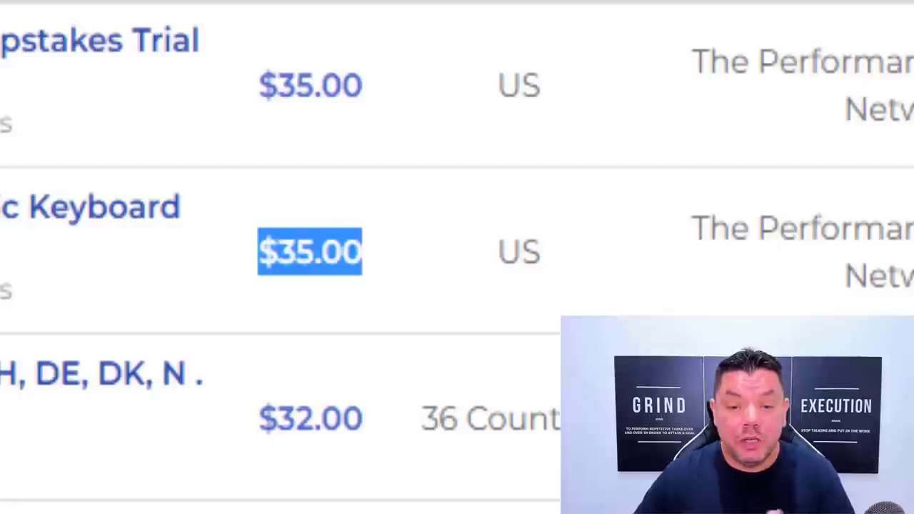
# Examine the payouts in the sweepstakes offer list, highlighting the amounts for the sweepstakes trial and keyboard offers
pyautogui.click(424, 246)
pyautogui.moveTo(371, 92); pyautogui.dragTo(261, 112)
pyautogui.moveTo(419, 248); pyautogui.dragTo(251, 262)
pyautogui.scroll(-10, 392, 500)
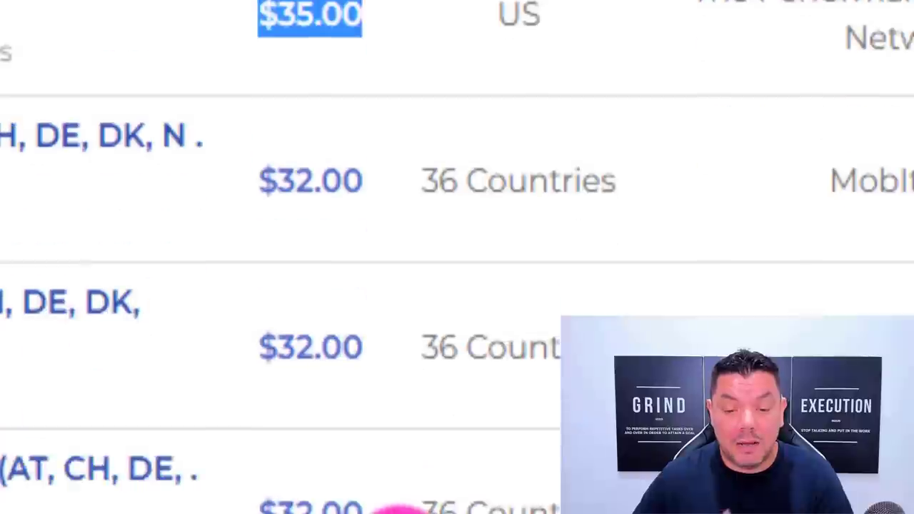
pyautogui.scroll(-7, 385, 486)
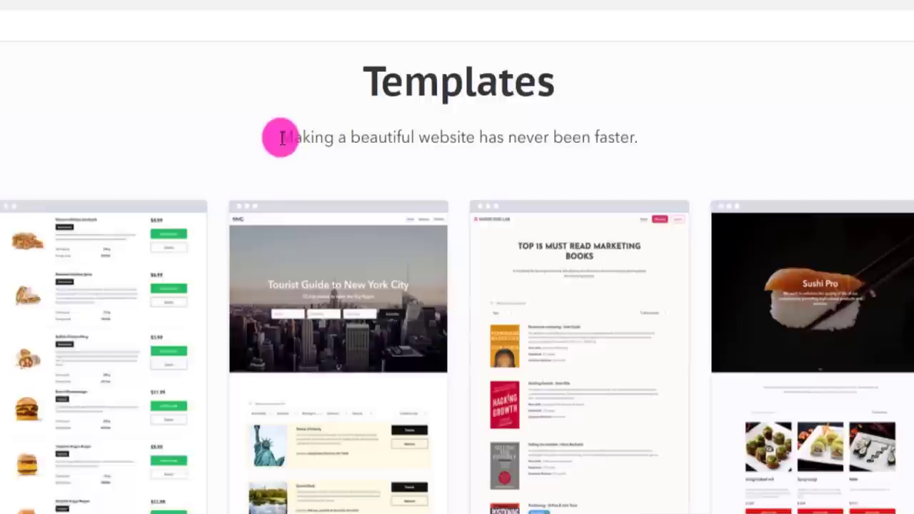
# Highlight the tagline under the Templates heading on the website builder's template page
pyautogui.moveTo(346, 90); pyautogui.dragTo(492, 85)
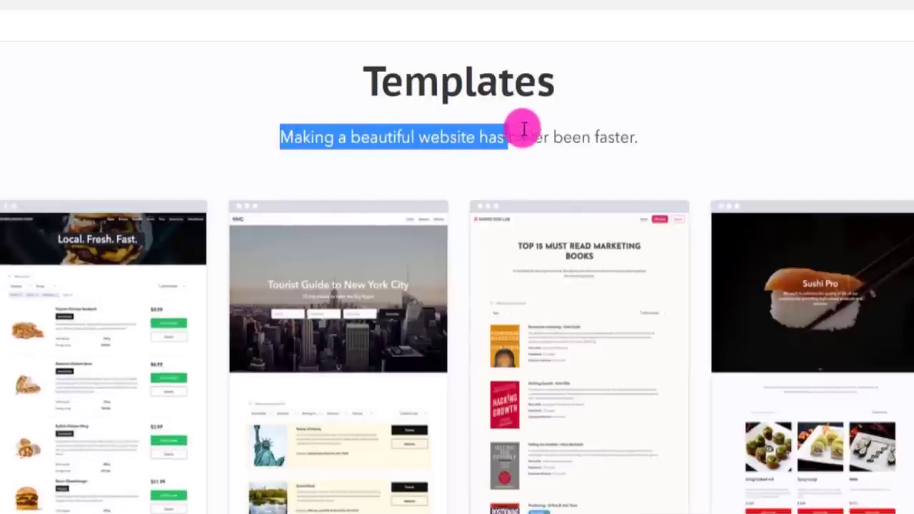
pyautogui.click(674, 141)
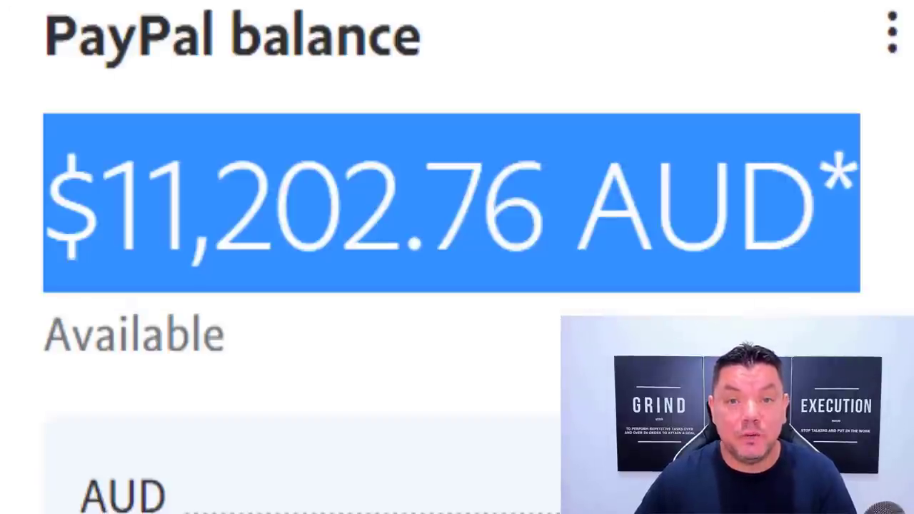
# Highlight the available amount in the PayPal balance overview
pyautogui.click(432, 205)
pyautogui.moveTo(72, 220); pyautogui.dragTo(898, 204)
pyautogui.click(903, 187)
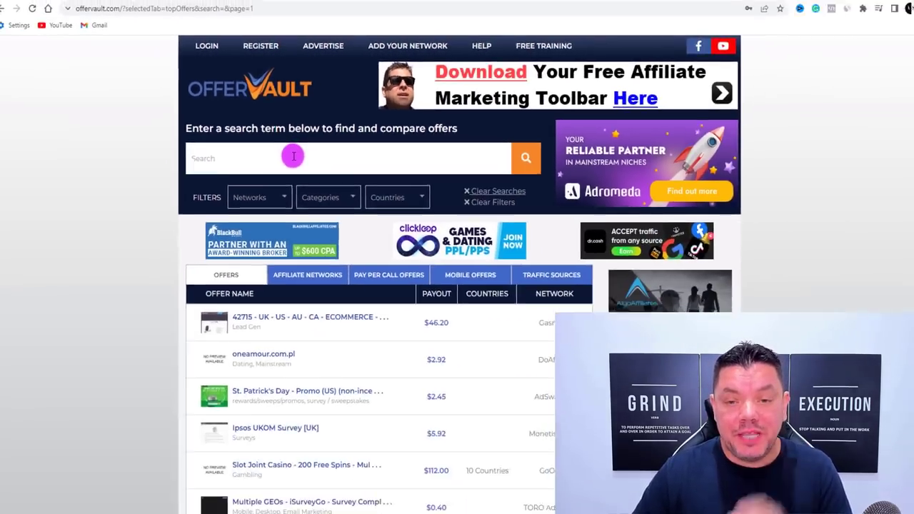
# Look over OfferVault's top offers and search them for Sweepstakes
pyautogui.scroll(-1, 317, 335)
pyautogui.scroll(-3, 299, 164)
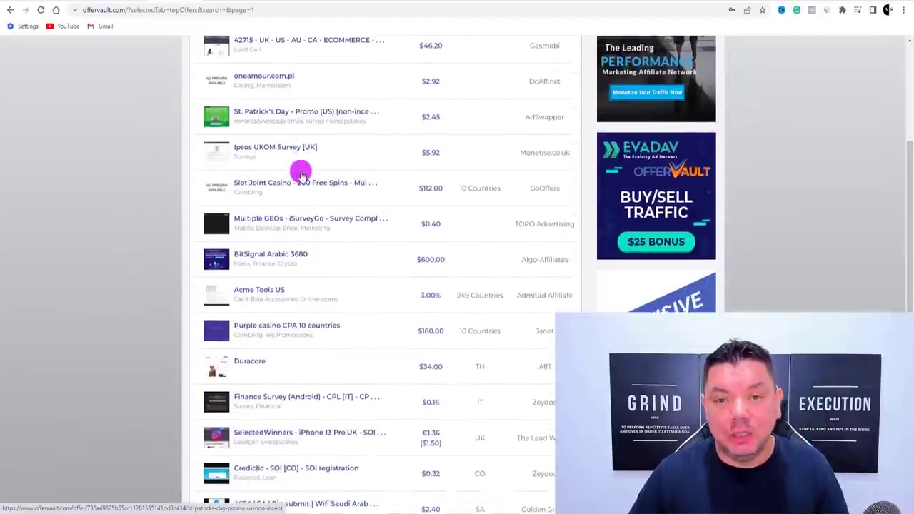
pyautogui.scroll(-3, 301, 175)
pyautogui.scroll(6, 302, 173)
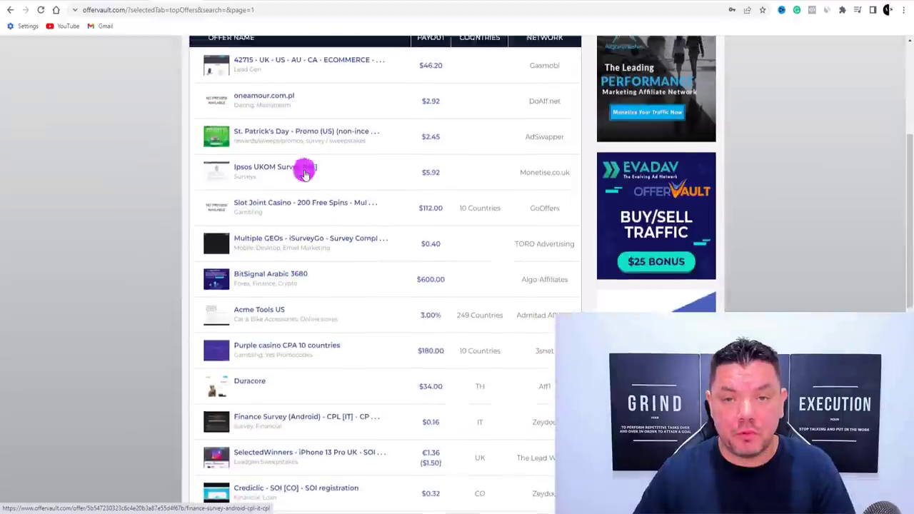
pyautogui.scroll(1, 306, 177)
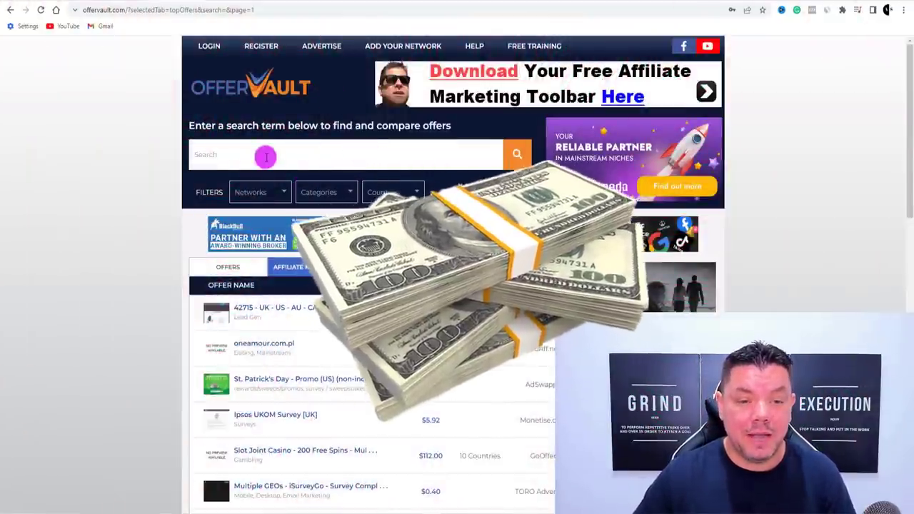
pyautogui.click(207, 151)
pyautogui.click(212, 202)
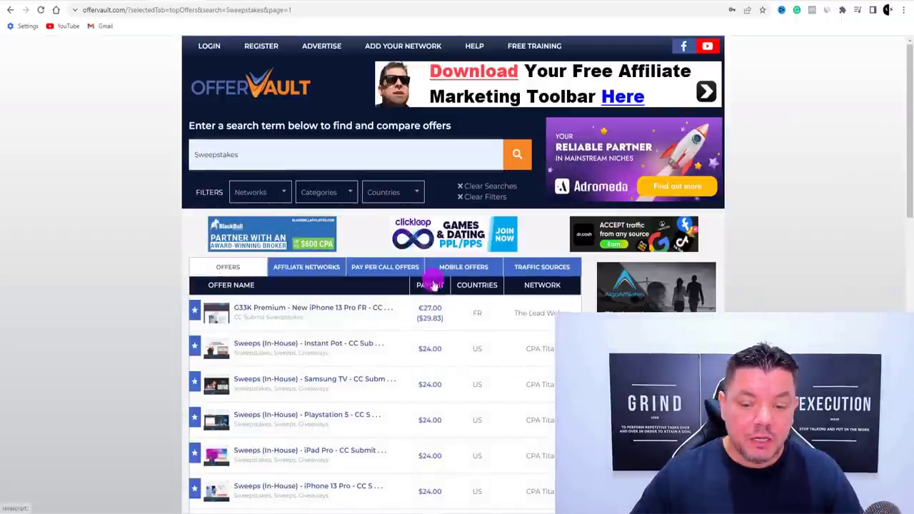
# Examine the payouts, countries and networks of the Sweepstakes search results, highlighting the Instant Pot offer's payout
pyautogui.scroll(-2, 433, 284)
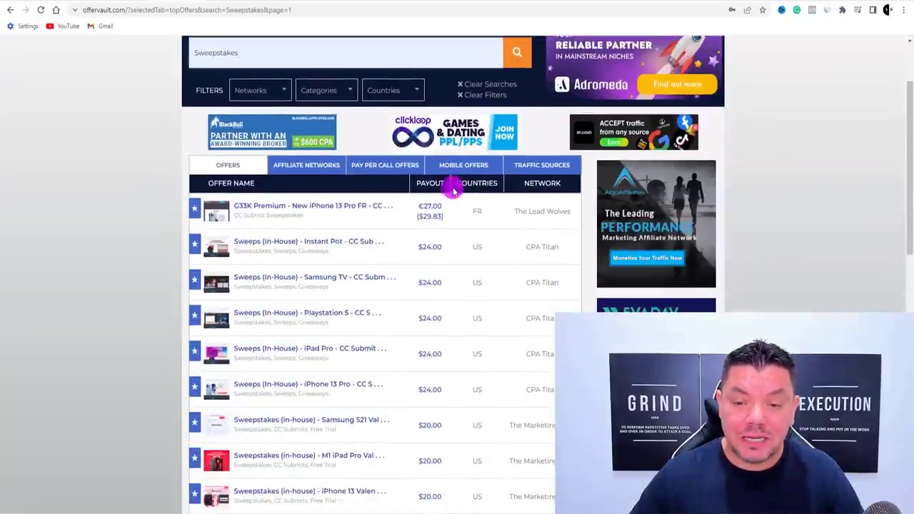
pyautogui.scroll(-11, 476, 273)
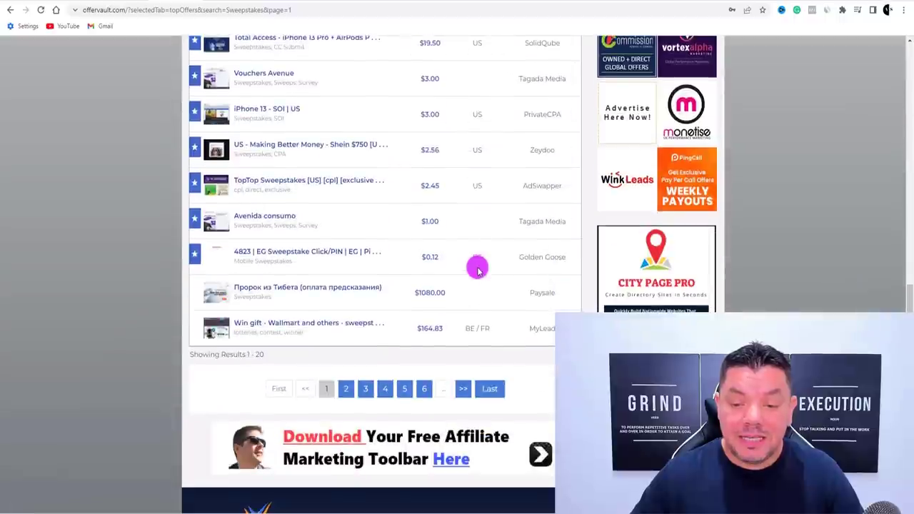
pyautogui.scroll(1, 478, 267)
pyautogui.scroll(-2, 478, 268)
pyautogui.scroll(2, 500, 250)
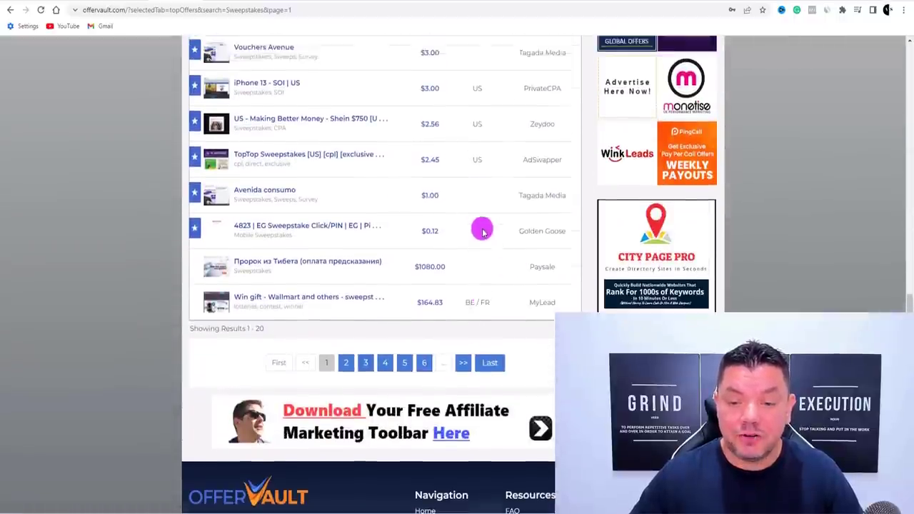
pyautogui.scroll(10, 475, 259)
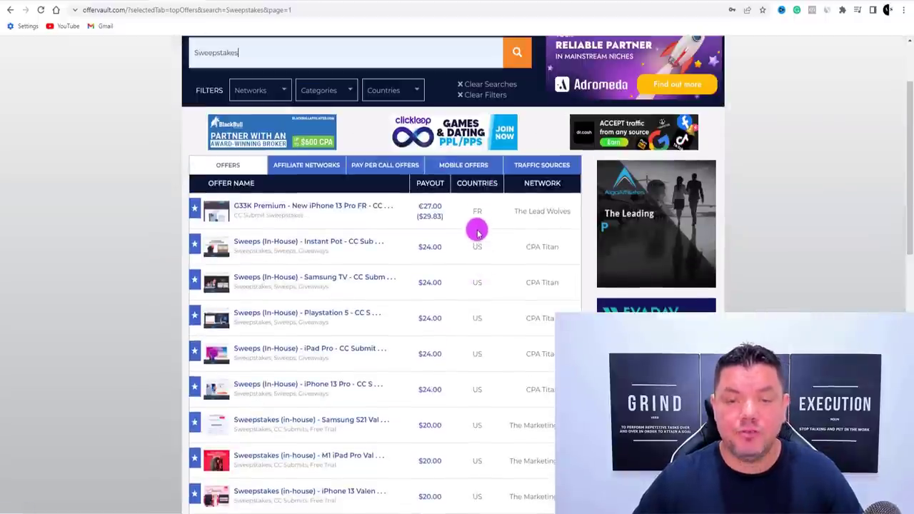
pyautogui.scroll(2, 477, 236)
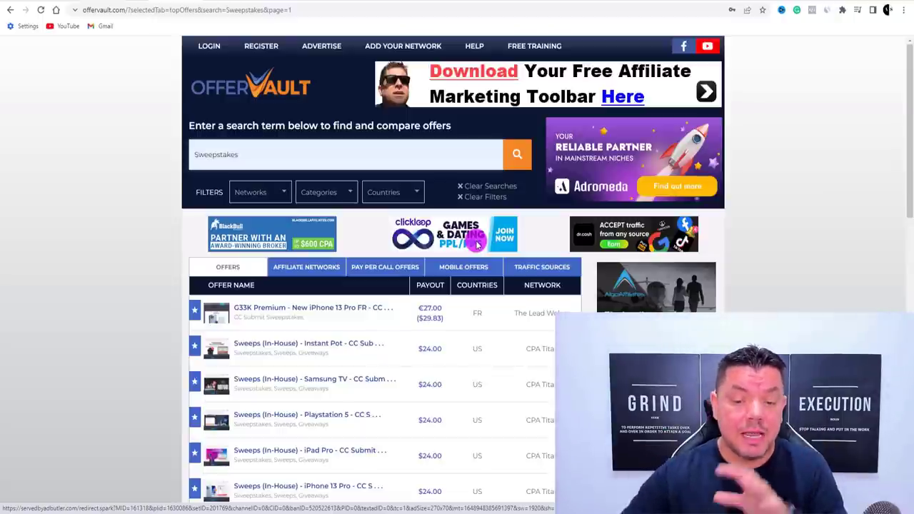
pyautogui.scroll(-2, 442, 303)
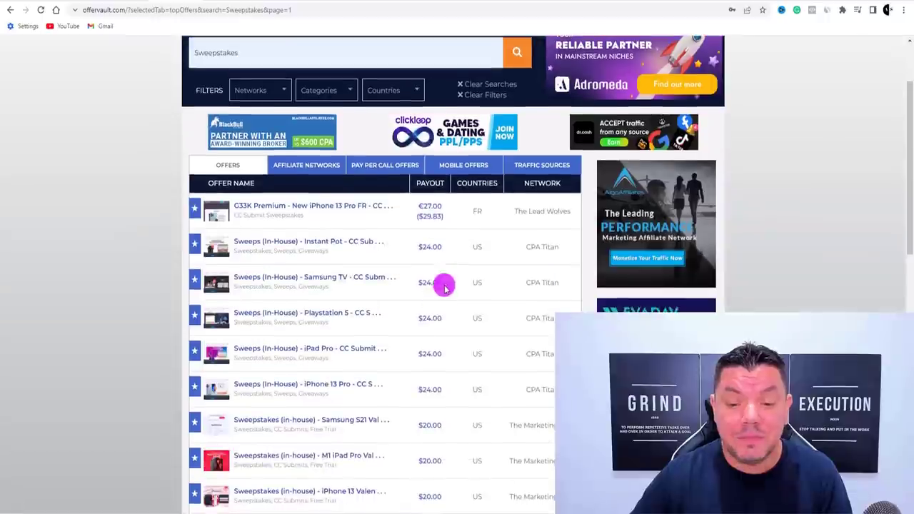
pyautogui.scroll(-2, 426, 208)
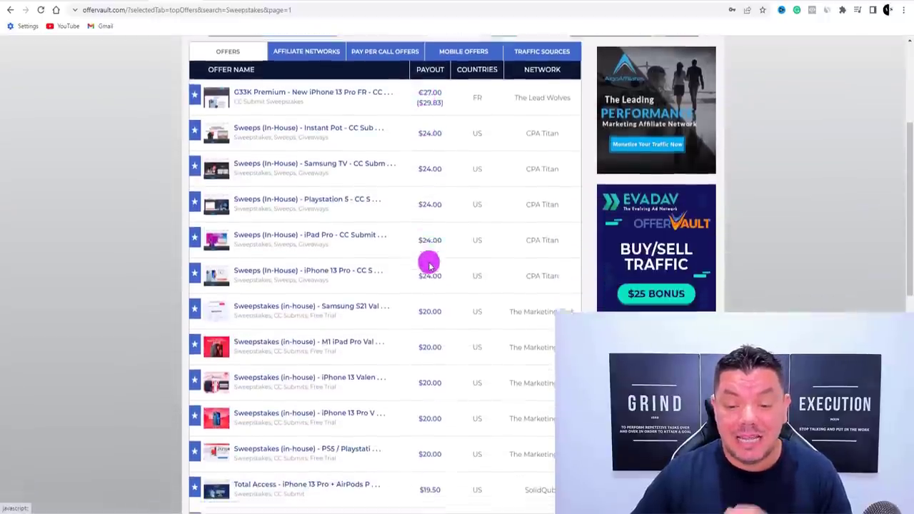
pyautogui.scroll(-6, 429, 259)
pyautogui.scroll(-3, 429, 259)
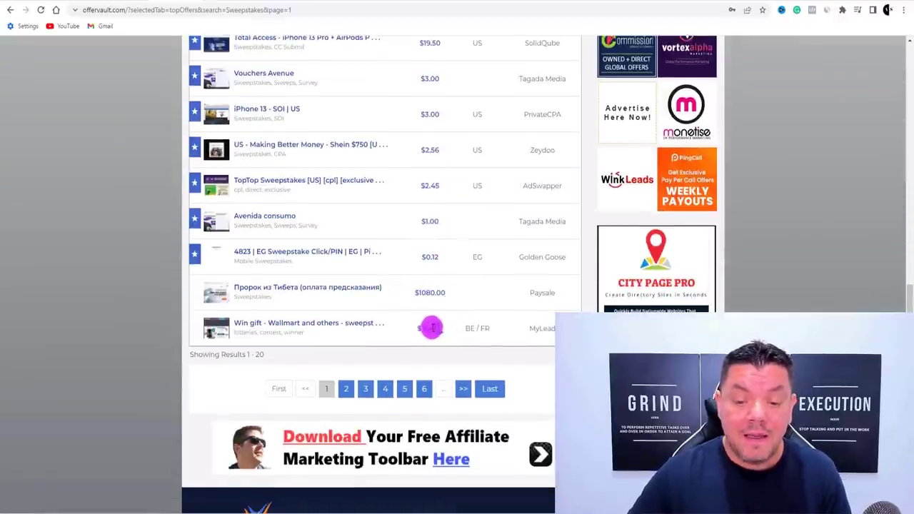
pyautogui.scroll(8, 444, 311)
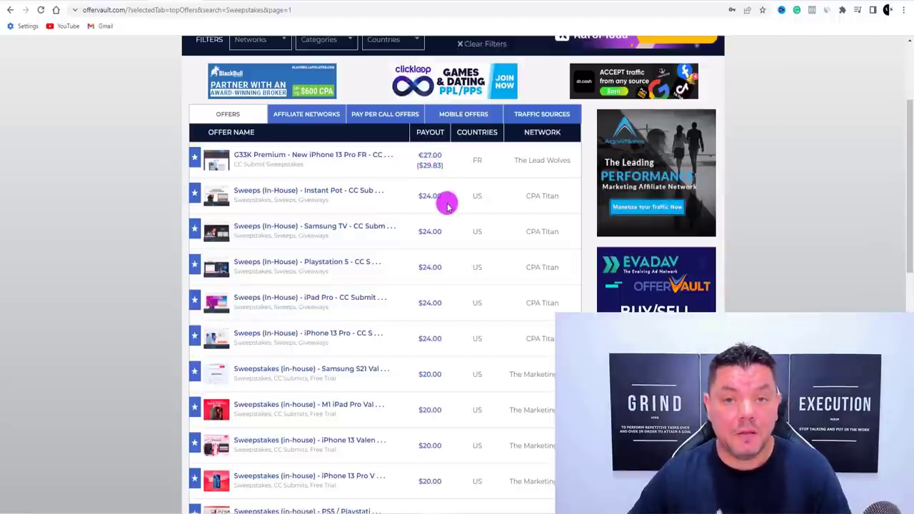
pyautogui.doubleClick(445, 196)
pyautogui.scroll(2, 436, 236)
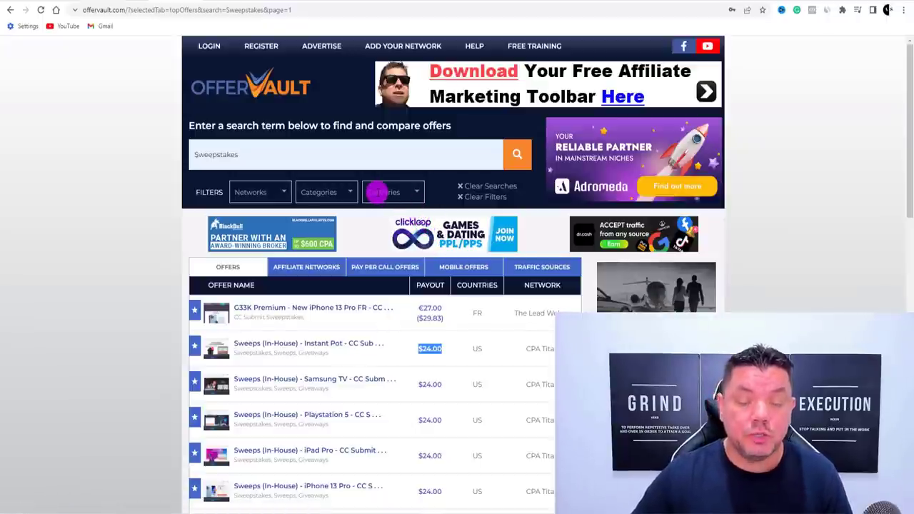
# Filter the offers by the Sweepstakes category and the country United States
pyautogui.click(322, 185)
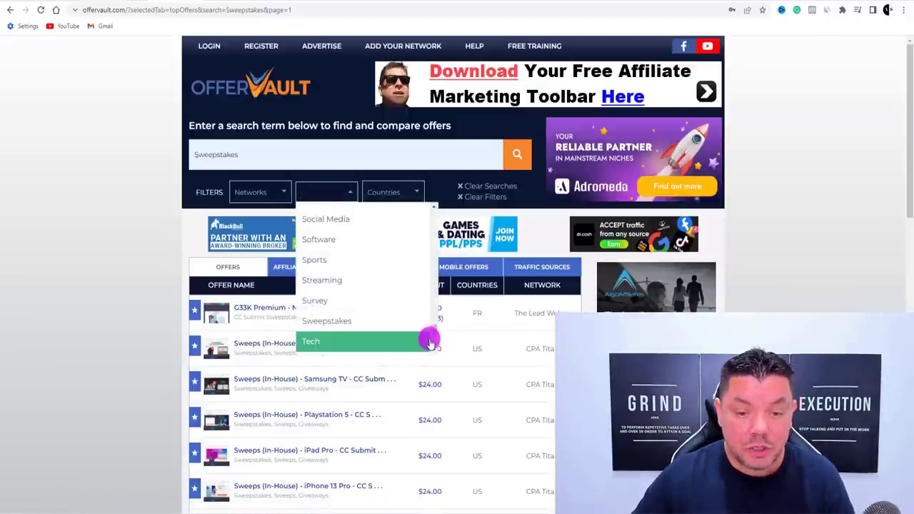
pyautogui.click(383, 321)
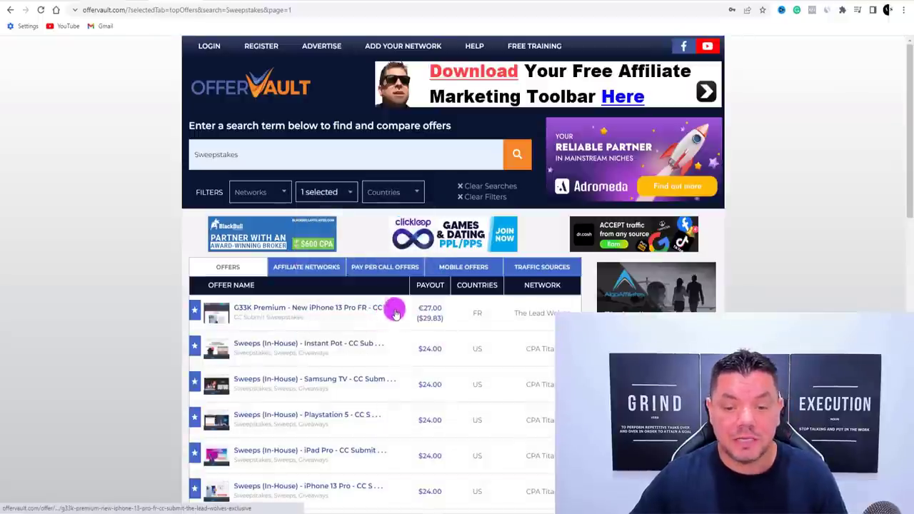
pyautogui.click(375, 191)
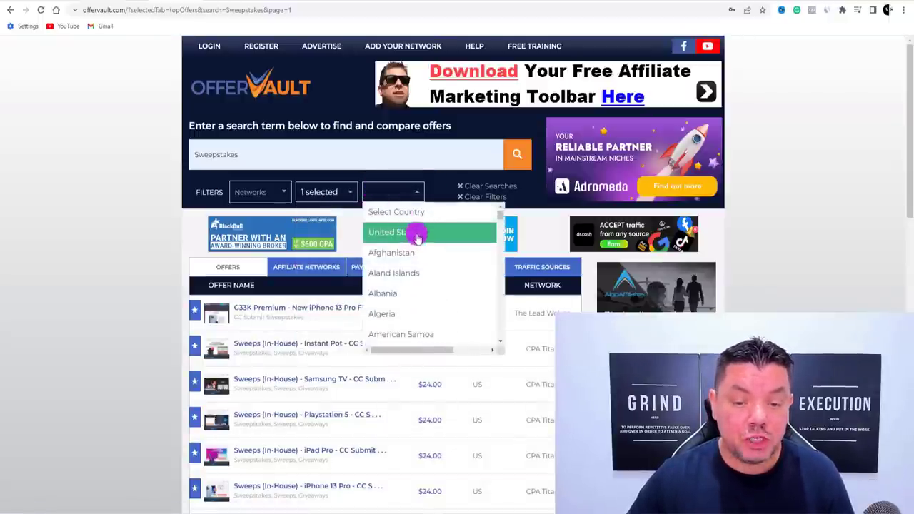
pyautogui.click(417, 234)
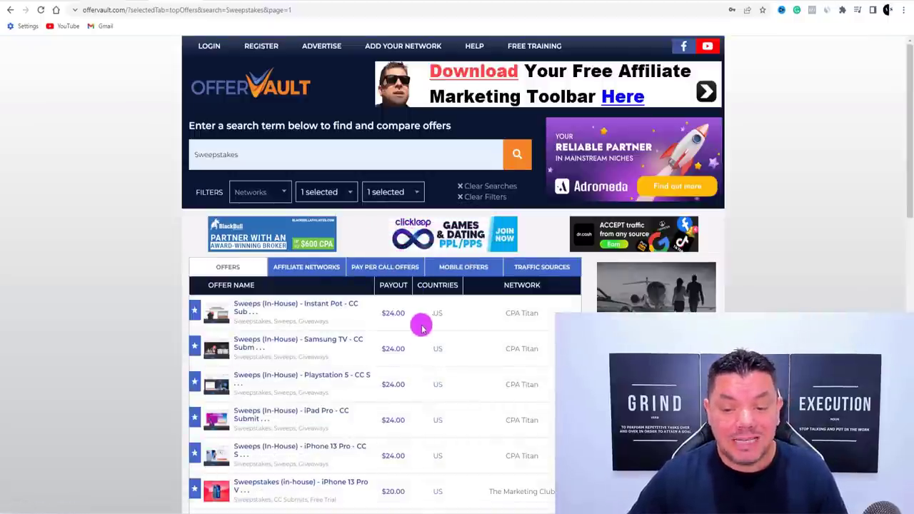
# Examine the names, payouts and networks of the filtered United States sweepstakes offers through the end of the first results page
pyautogui.scroll(-1, 421, 327)
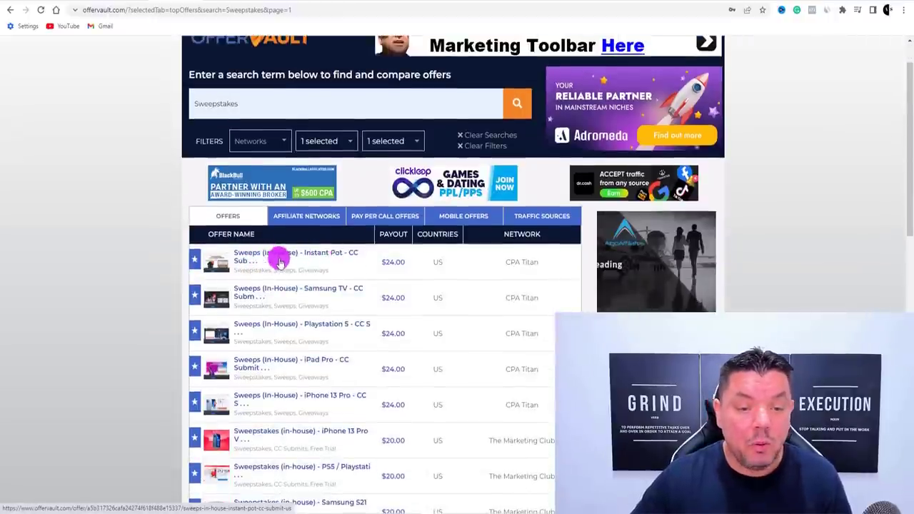
pyautogui.scroll(-1, 278, 261)
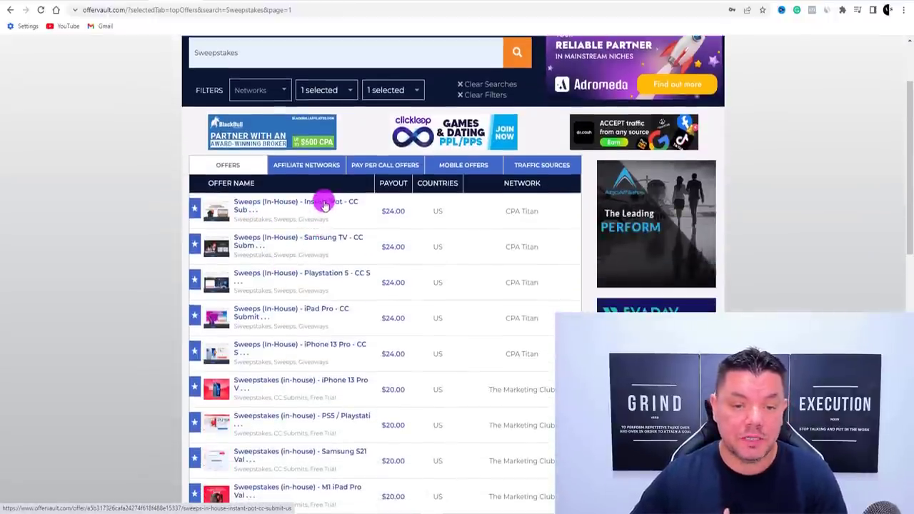
pyautogui.scroll(-1, 336, 204)
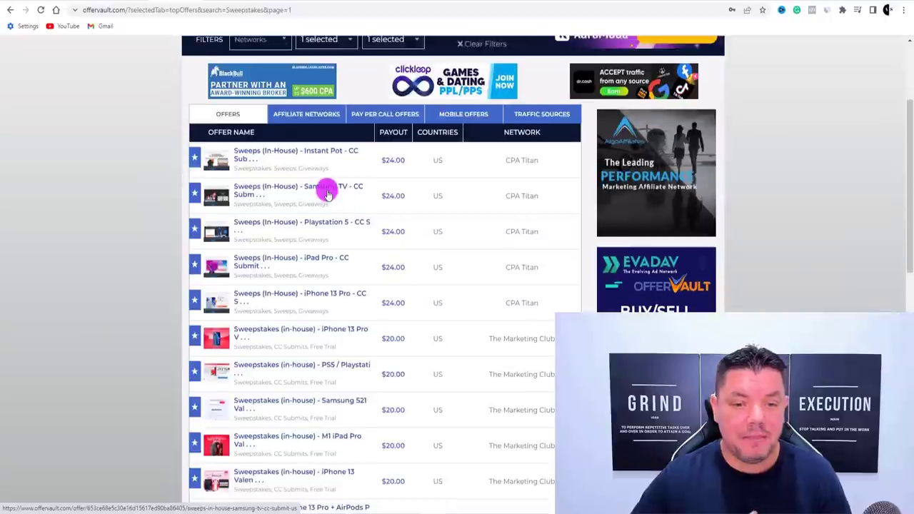
pyautogui.scroll(-1, 332, 194)
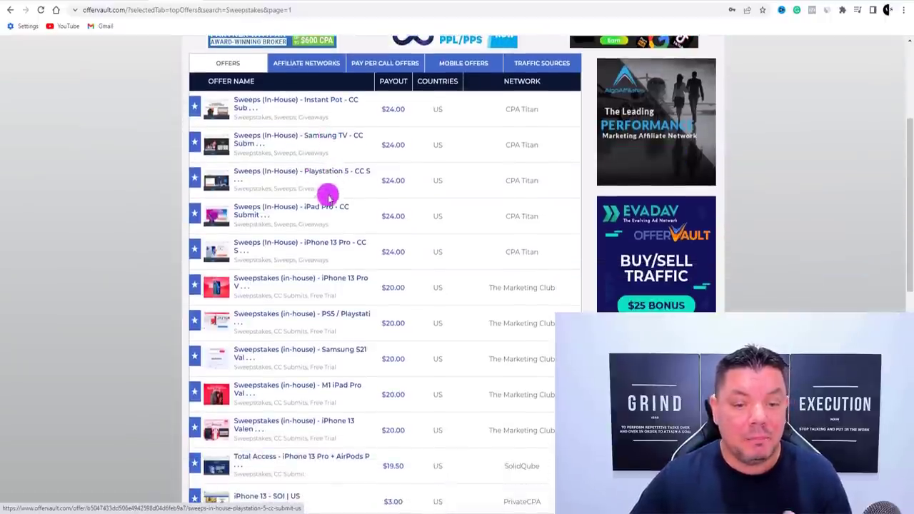
pyautogui.scroll(-2, 332, 206)
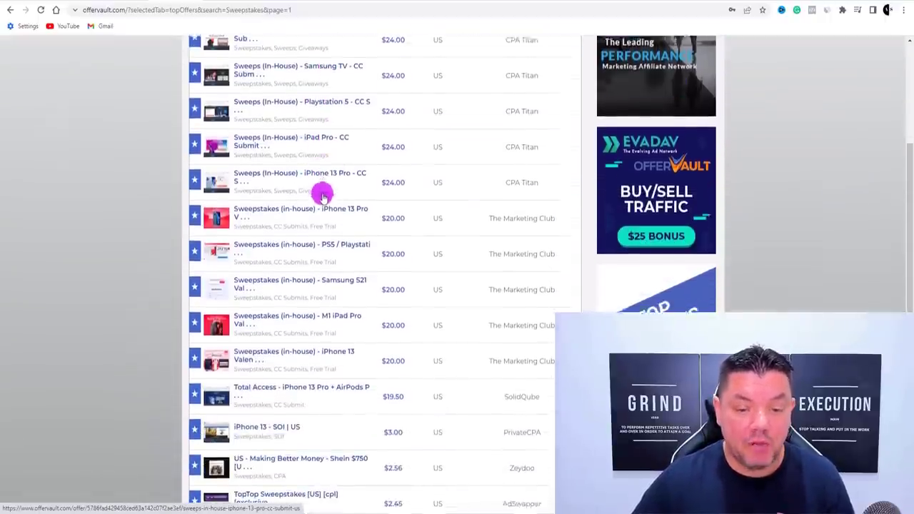
pyautogui.scroll(-6, 345, 267)
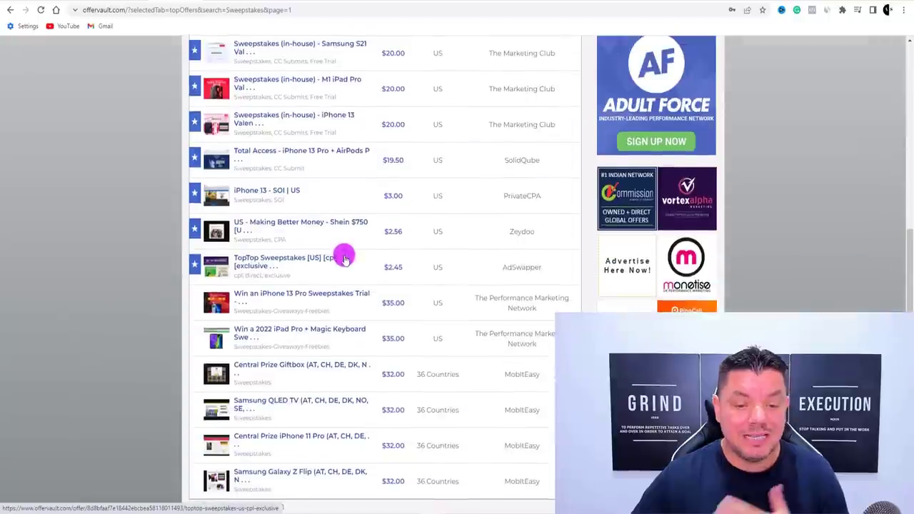
pyautogui.scroll(-1, 343, 251)
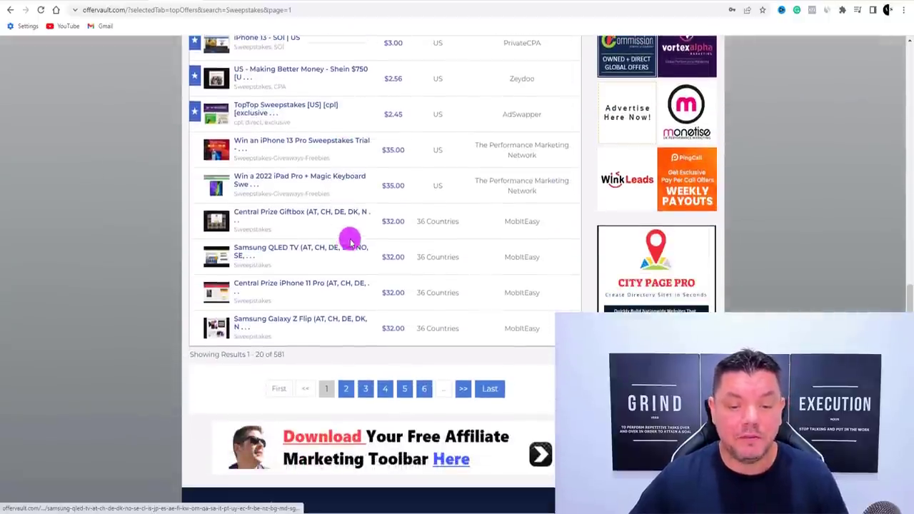
pyautogui.scroll(-1, 349, 238)
pyautogui.scroll(-2, 349, 239)
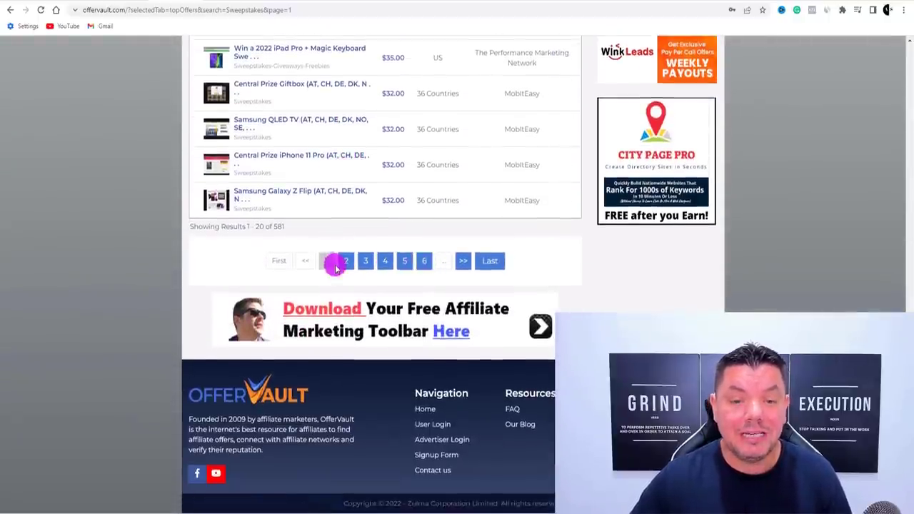
# Open the in-house Samsung TV sweepstakes offer from CPA Titan in the filtered results
pyautogui.scroll(13, 336, 261)
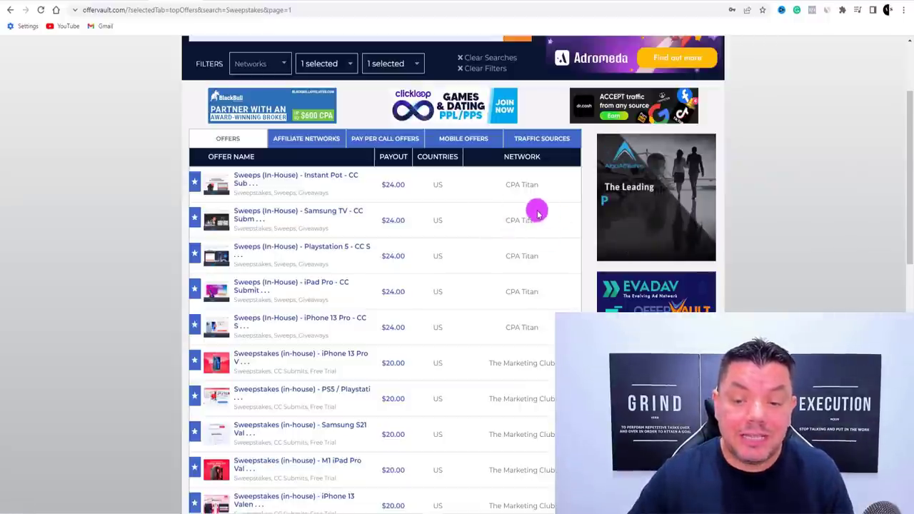
pyautogui.scroll(-2, 521, 286)
pyautogui.scroll(2, 522, 287)
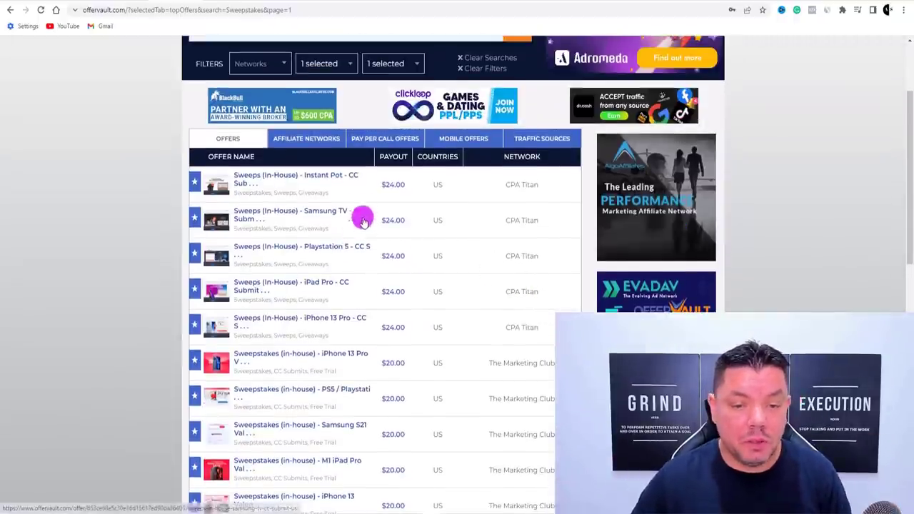
pyautogui.click(265, 215)
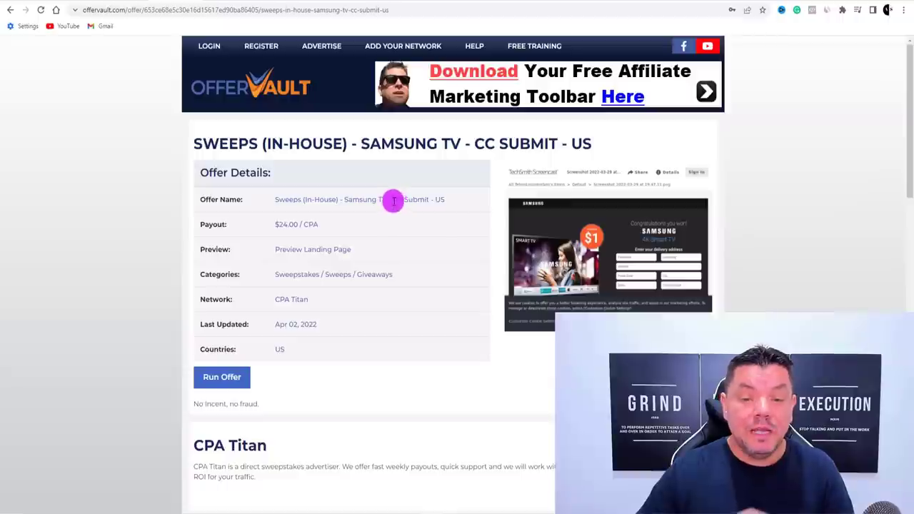
# Check the Samsung TV offer's details and preview its landing page, then return to the offer page
pyautogui.moveTo(438, 195); pyautogui.dragTo(451, 211)
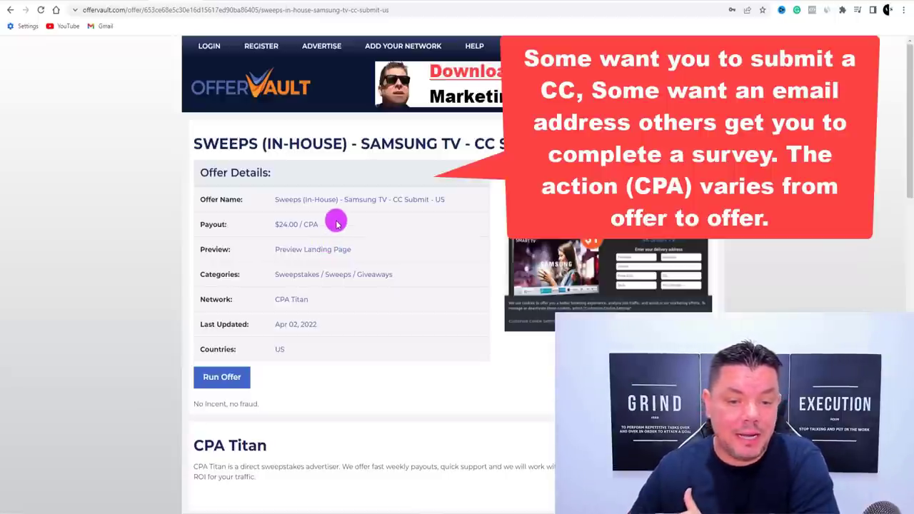
pyautogui.click(318, 249)
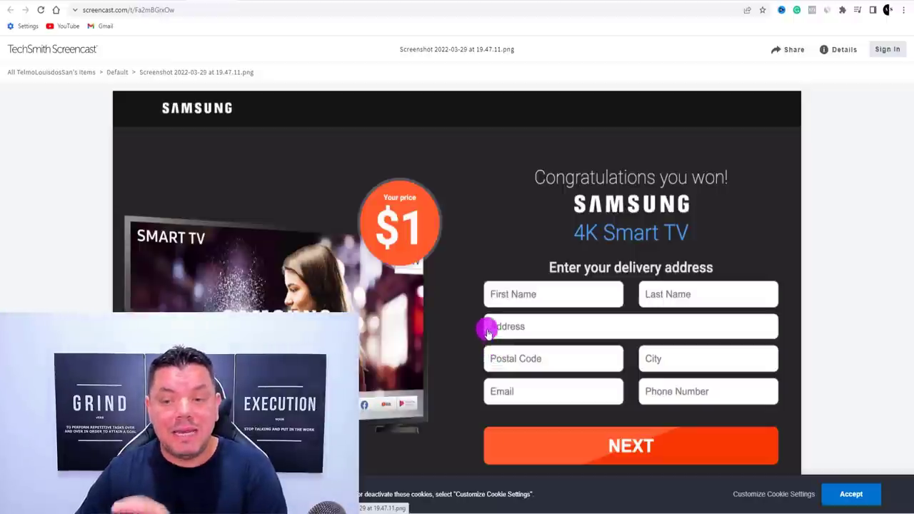
pyautogui.click(225, 2)
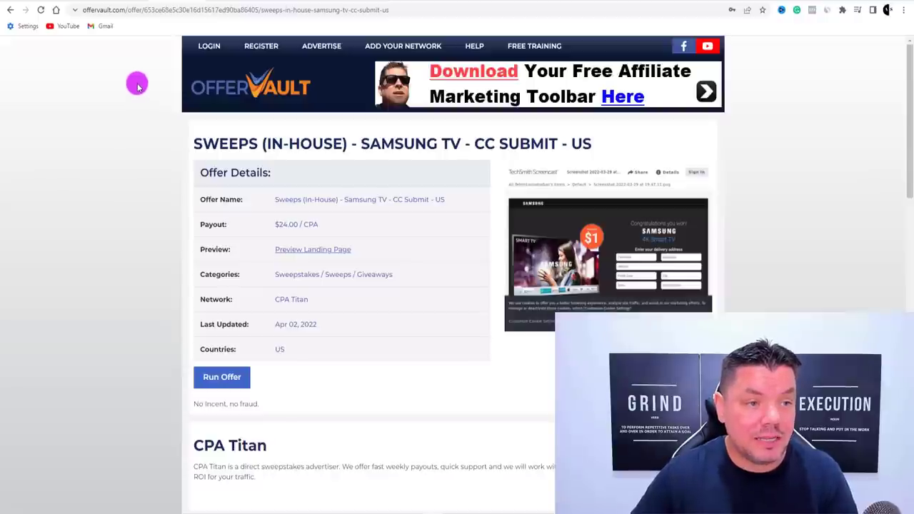
# Return to the filtered Sweepstakes results and look over the remaining prizes and payouts on the first page
pyautogui.hotkey('alt', 'Left')
pyautogui.scroll(-4, 308, 248)
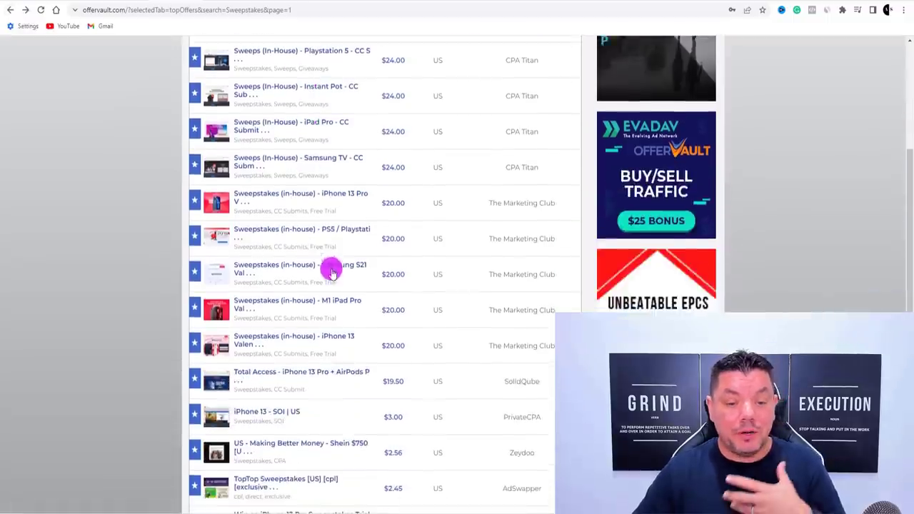
pyautogui.scroll(-3, 360, 277)
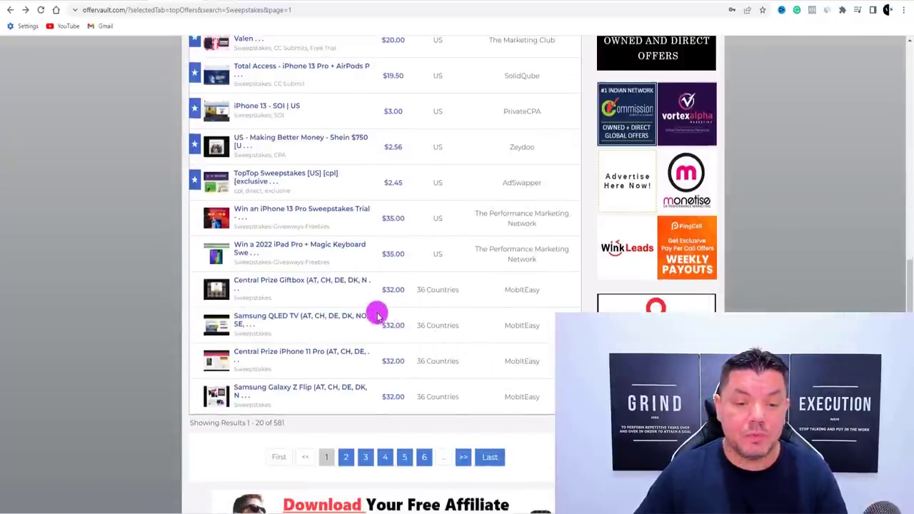
pyautogui.scroll(3, 373, 312)
pyautogui.scroll(-1, 374, 312)
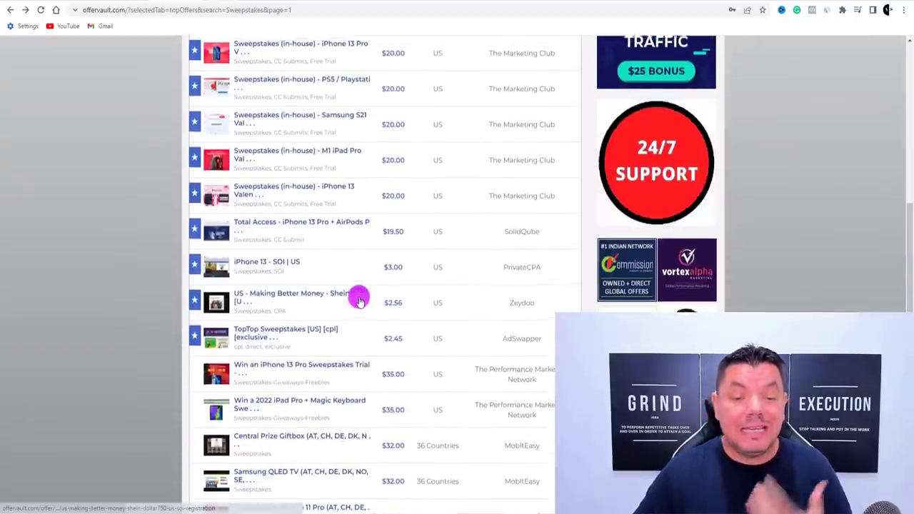
# Replace the OfferVault search term with "giftcard" and run the search
pyautogui.scroll(6, 364, 304)
pyautogui.moveTo(252, 159); pyautogui.dragTo(193, 154)
pyautogui.press('BackSpace')
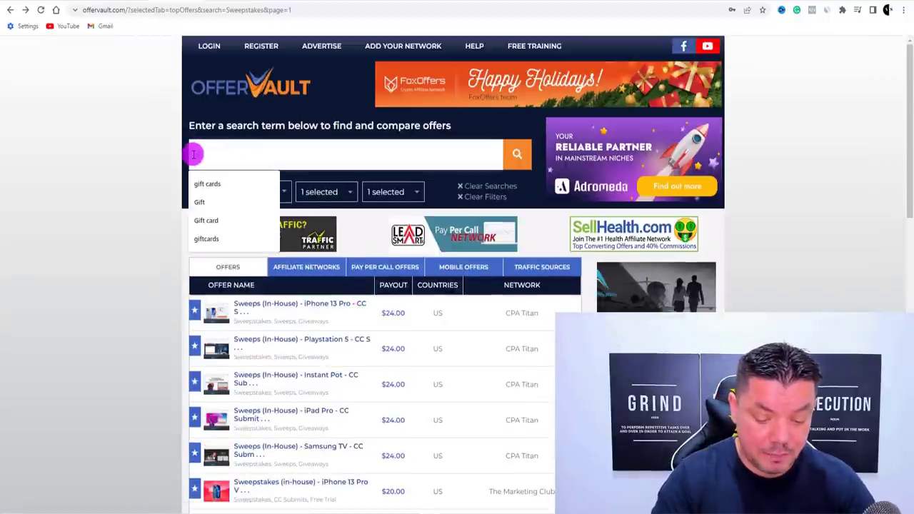
pyautogui.write('giftcard')
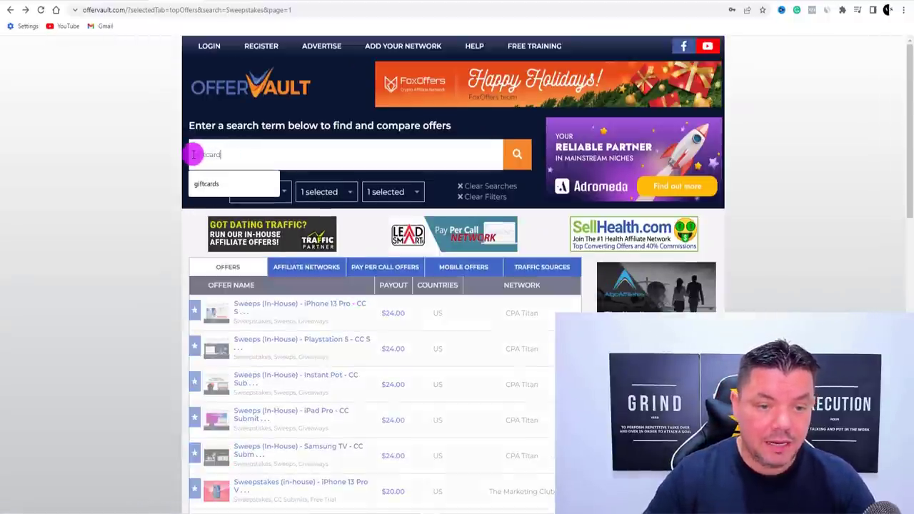
pyautogui.press('Return')
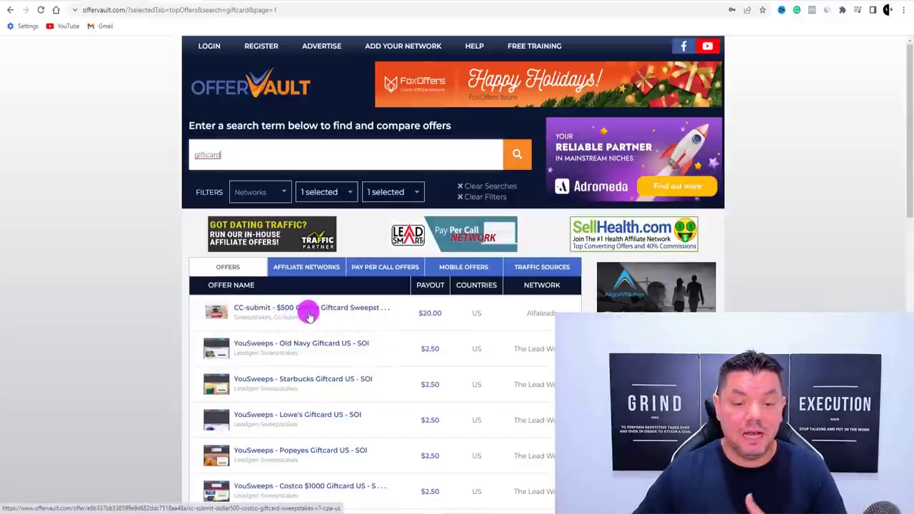
# Examine the names, payouts and networks of the gift card offers
pyautogui.scroll(-5, 327, 316)
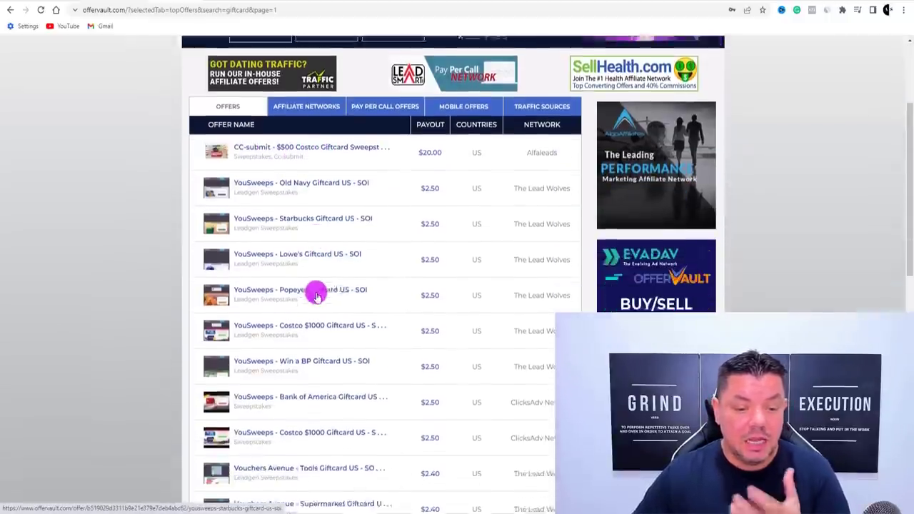
pyautogui.scroll(-2, 317, 297)
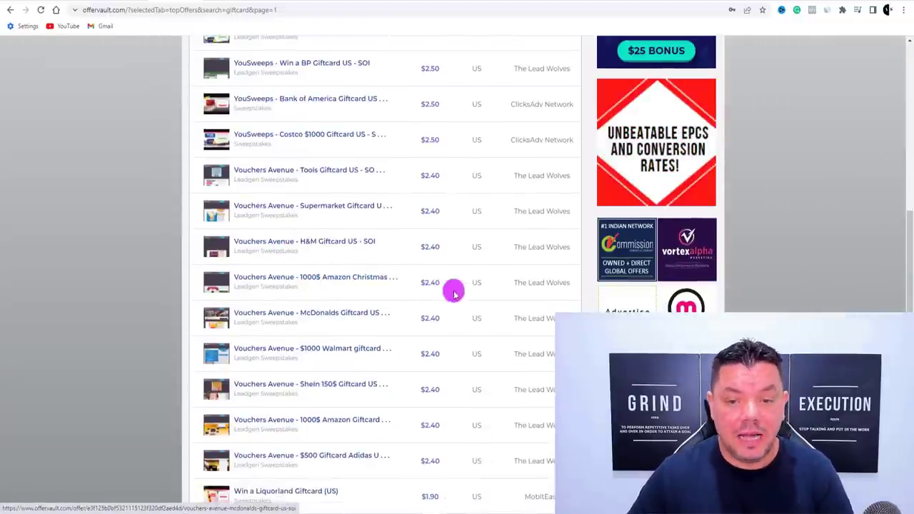
pyautogui.scroll(1, 429, 290)
pyautogui.scroll(4, 428, 292)
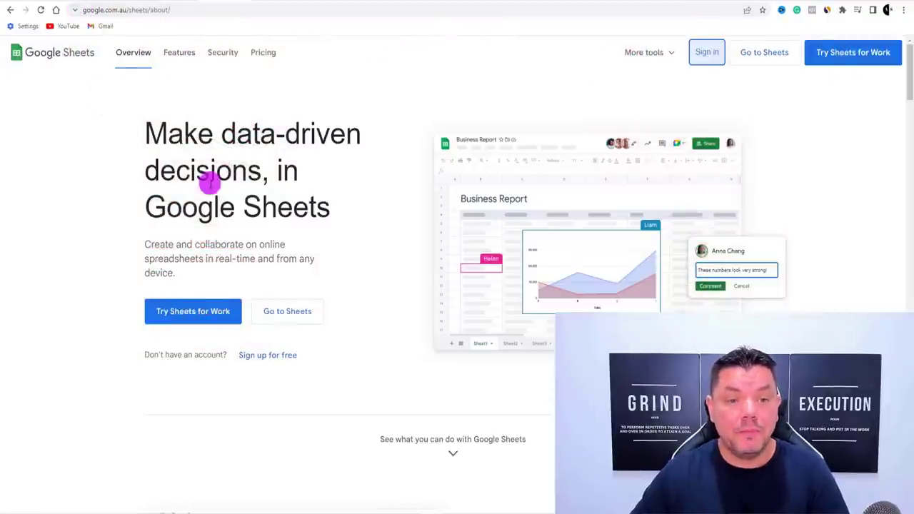
# Sign in to Google Sheets and copy the header row Sweepstakes, Prize, Country Availabilty, Link from SWEEP STAKES PRIZES into a blank spreadsheet
pyautogui.click(705, 53)
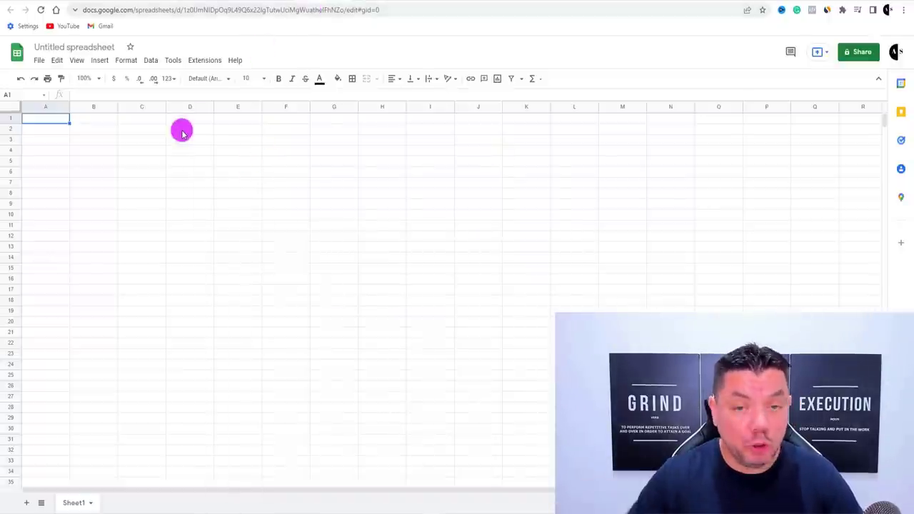
pyautogui.click(362, 2)
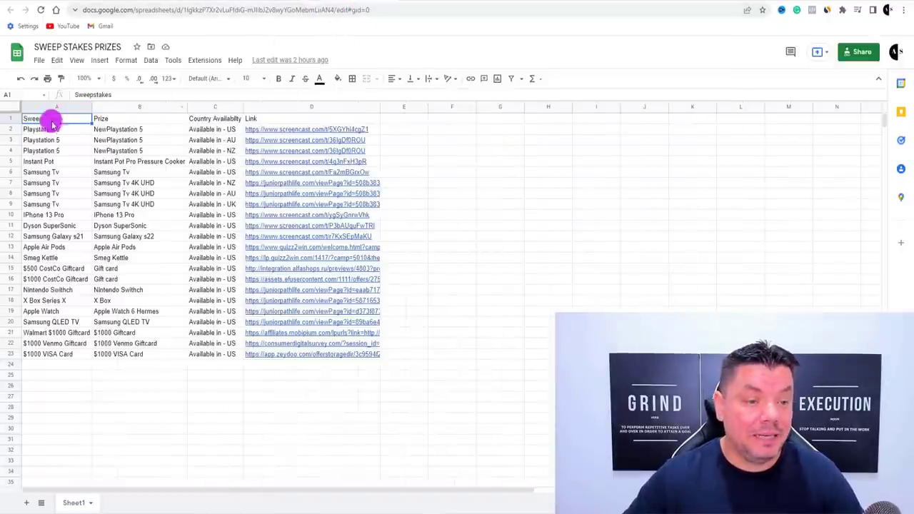
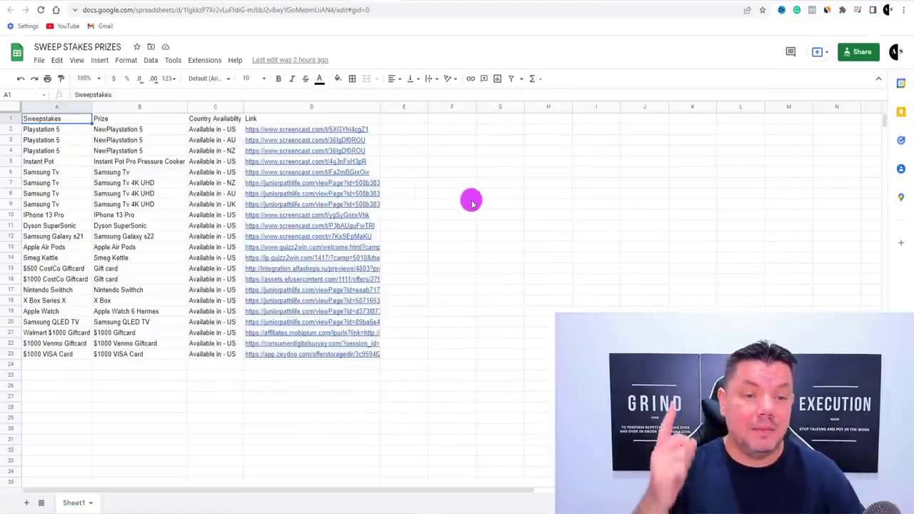
pyautogui.click(77, 127)
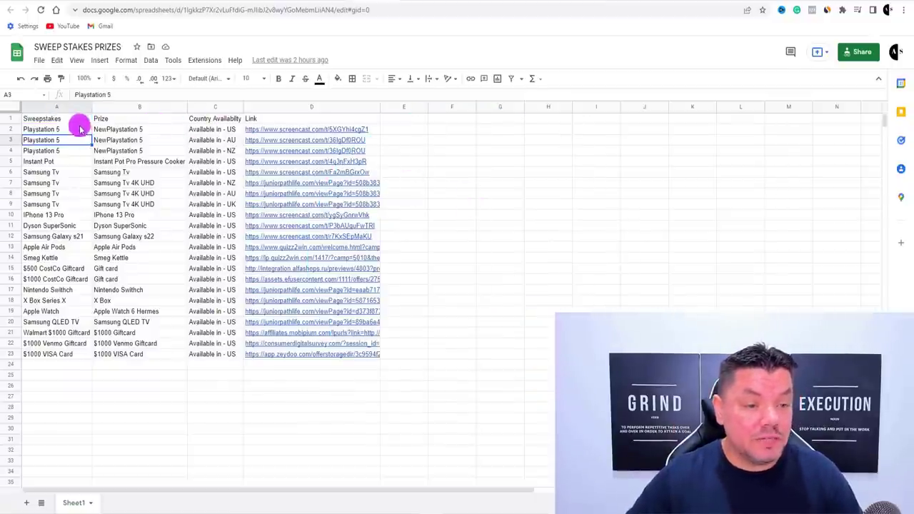
pyautogui.click(78, 121)
pyautogui.moveTo(79, 122); pyautogui.dragTo(256, 119)
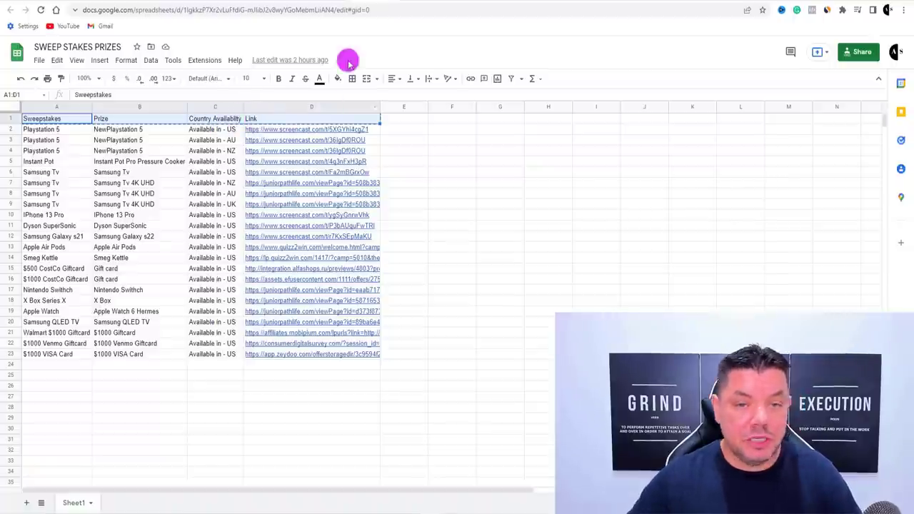
pyautogui.click(324, 2)
pyautogui.write('Sweepstakes\tPrize\tCountry Availabl\tLink')
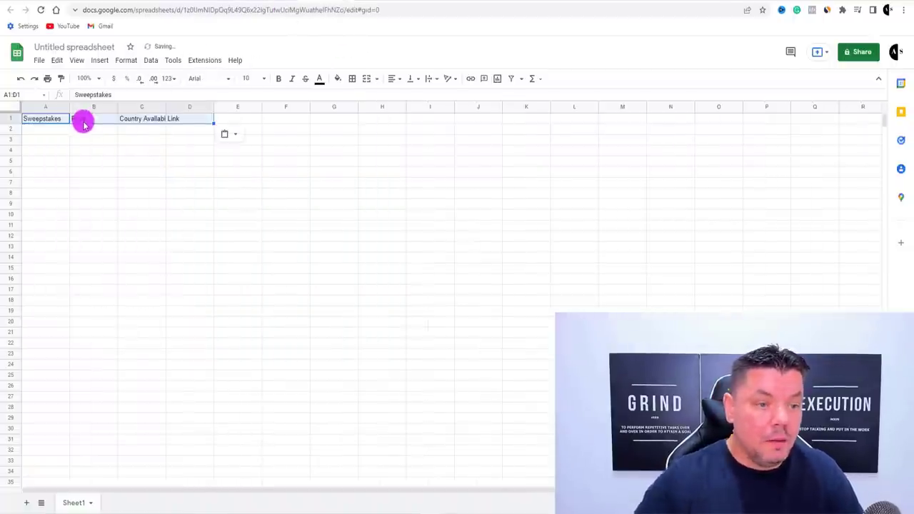
# Make the Sweepstakes, Prize, Country Availabilty and Link headings in row 1 bold
pyautogui.click(47, 120)
pyautogui.click(278, 81)
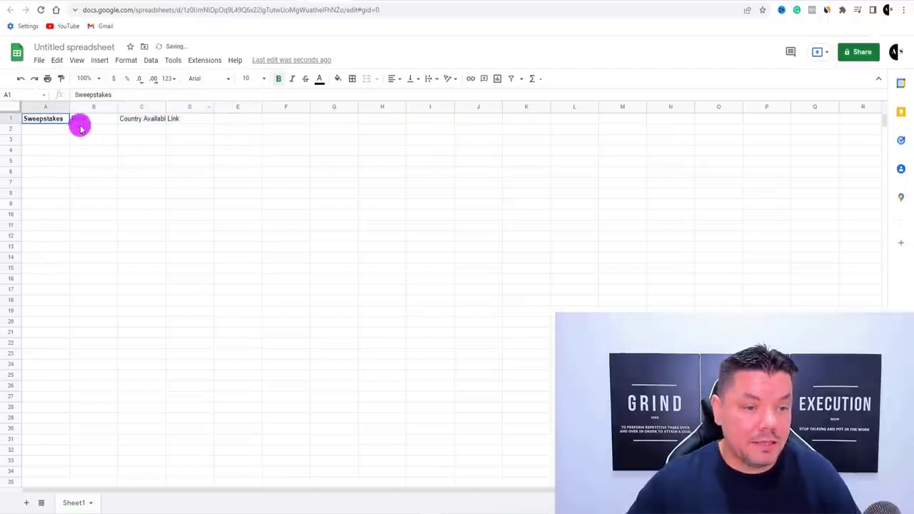
pyautogui.click(78, 121)
pyautogui.click(283, 79)
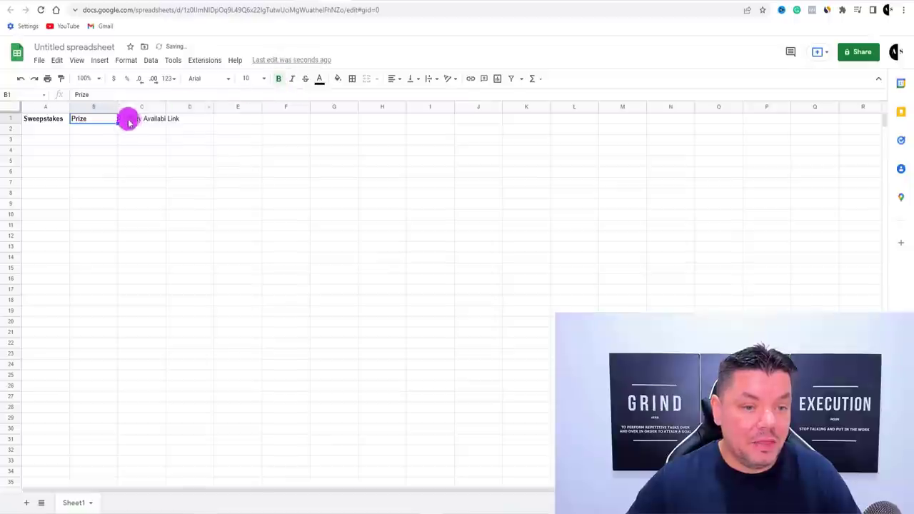
pyautogui.click(126, 119)
pyautogui.click(278, 79)
pyautogui.click(204, 116)
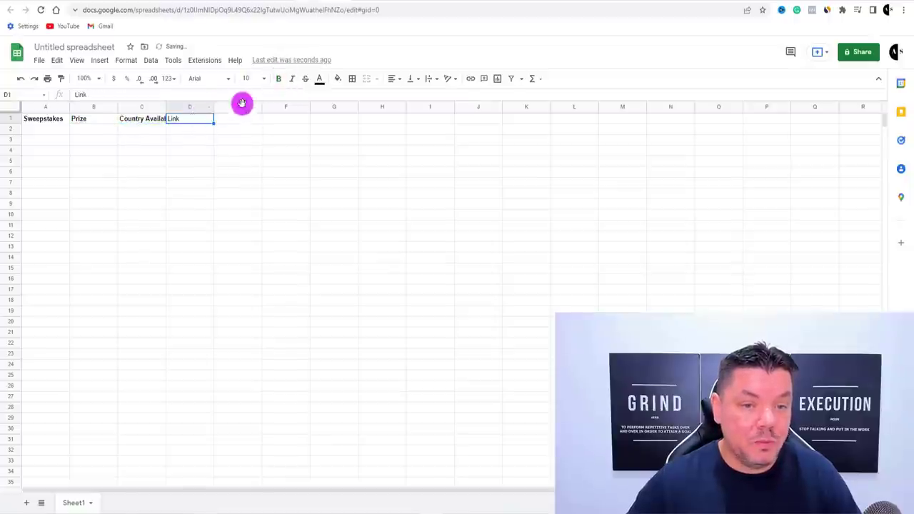
pyautogui.click(278, 79)
# Widen column C to fit the full Country Availabilty heading
pyautogui.doubleClick(164, 107)
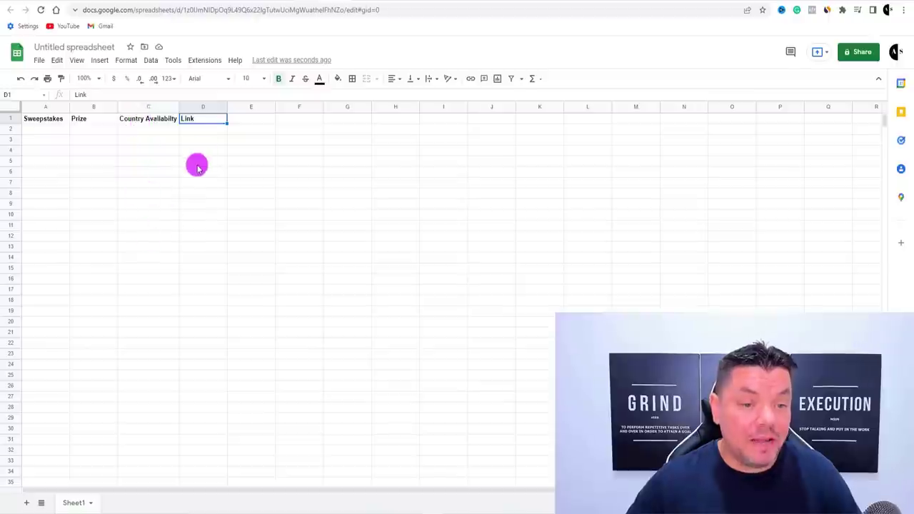
pyautogui.click(200, 130)
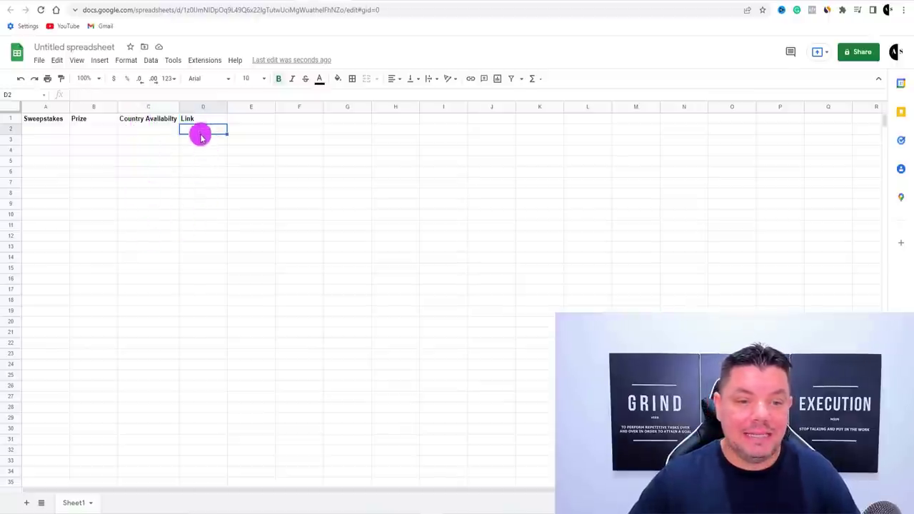
pyautogui.click(203, 141)
pyautogui.click(209, 121)
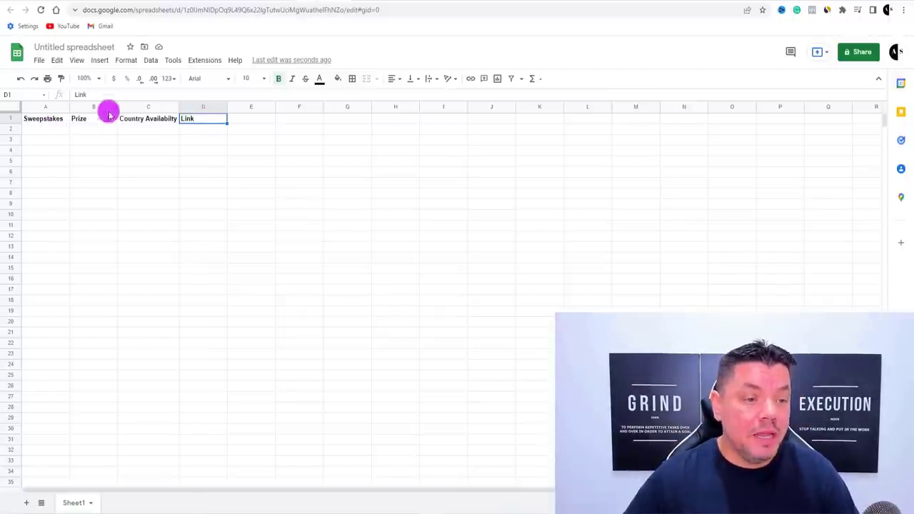
# Switch back to OfferVault and search the offers for Sweepstakes in place of giftcard
pyautogui.click(172, 2)
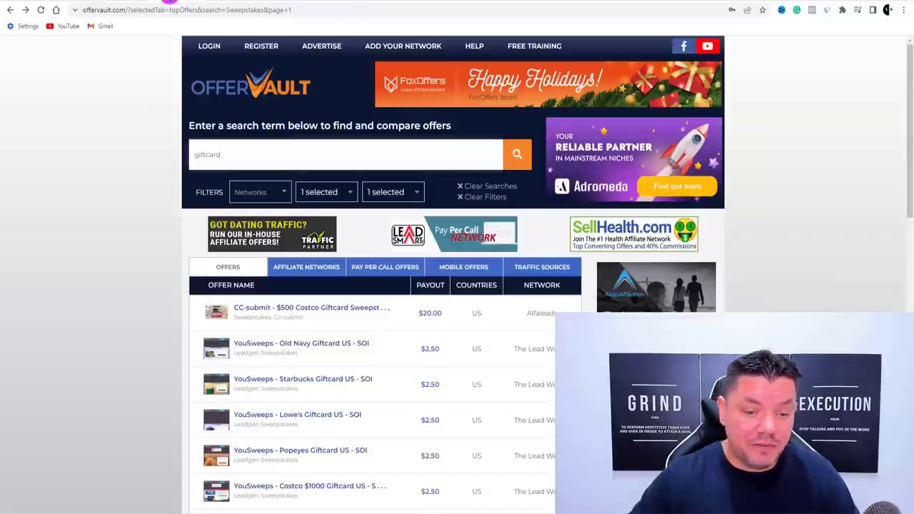
pyautogui.moveTo(241, 157); pyautogui.dragTo(179, 153)
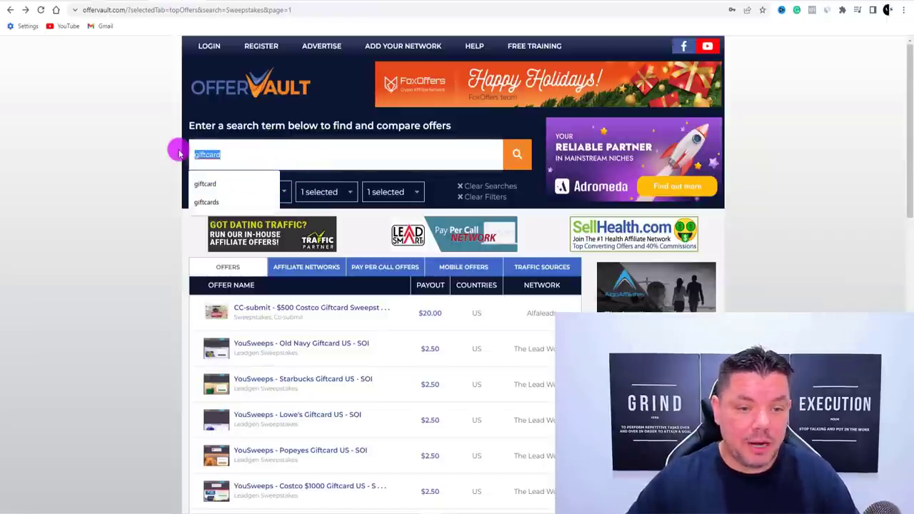
pyautogui.write('swee')
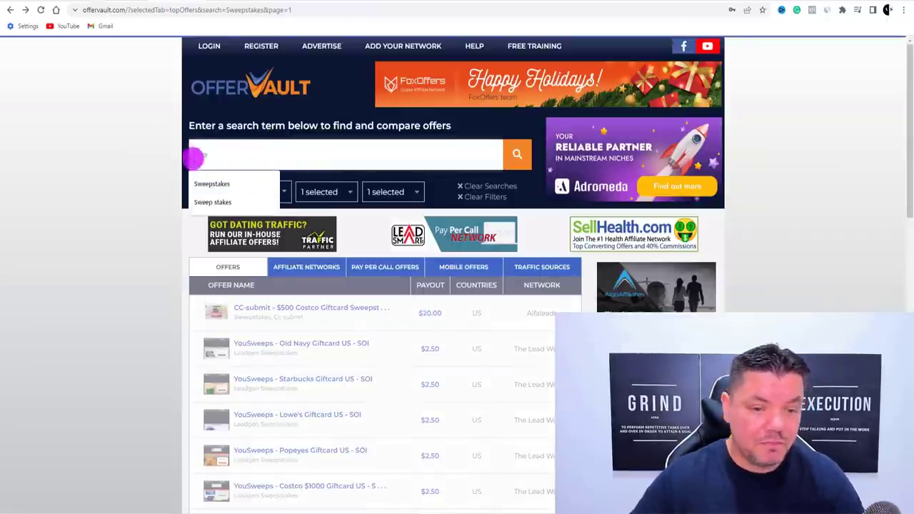
pyautogui.click(215, 185)
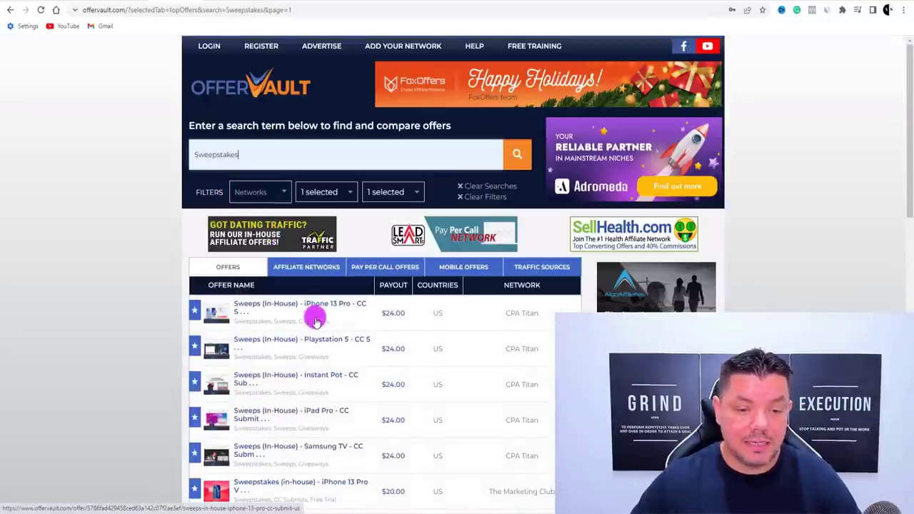
# Open the in-house Samsung TV offer again and go to its network CPA Titan's registration page
pyautogui.scroll(-1, 319, 319)
pyautogui.scroll(-1, 318, 319)
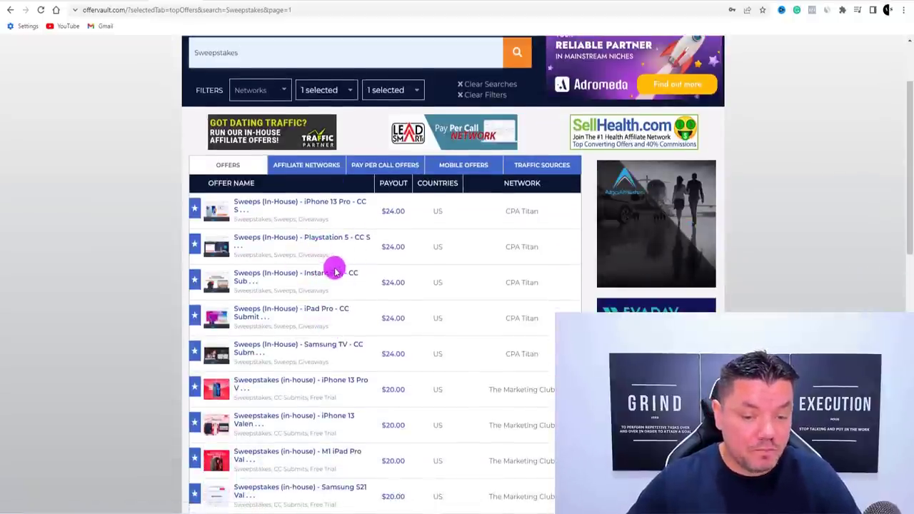
pyautogui.scroll(-1, 329, 270)
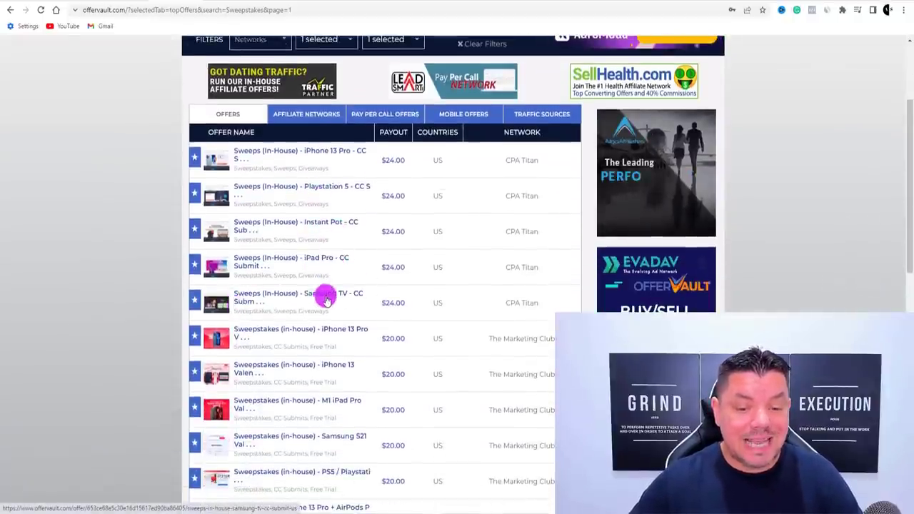
pyautogui.click(327, 299)
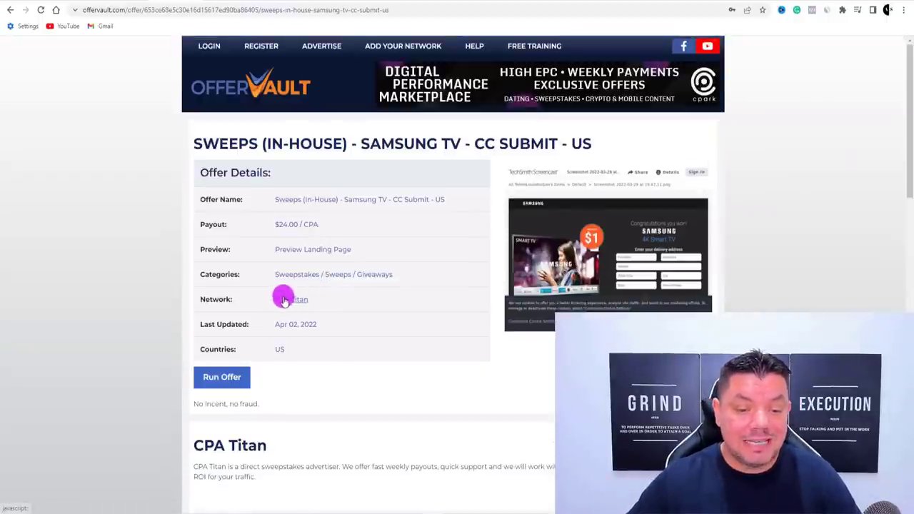
pyautogui.click(292, 300)
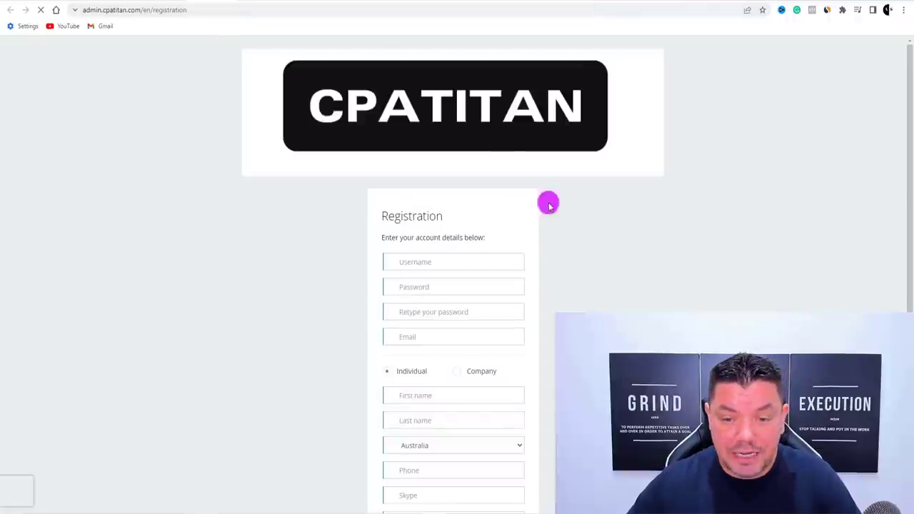
# Look over the fields of CPA Titan's registration form and return to the in-house Samsung TV offer
pyautogui.scroll(-3, 459, 186)
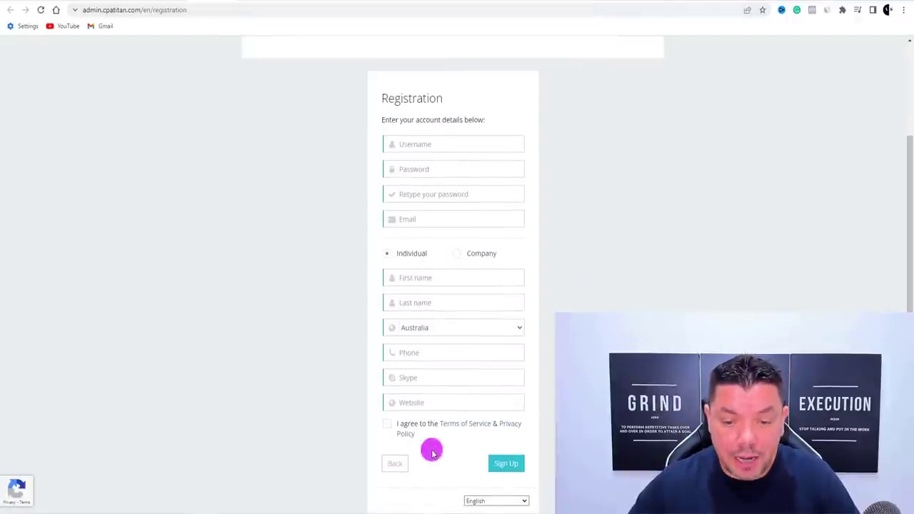
pyautogui.scroll(2, 459, 359)
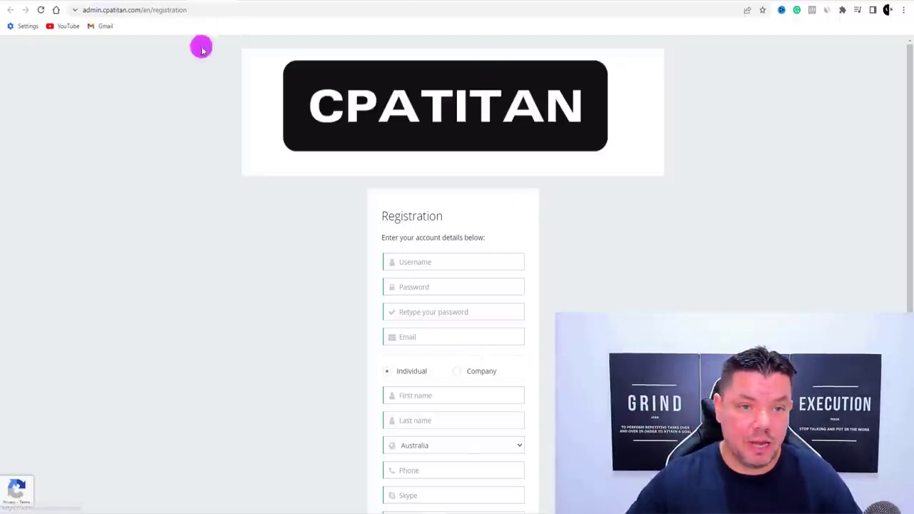
pyautogui.click(224, 3)
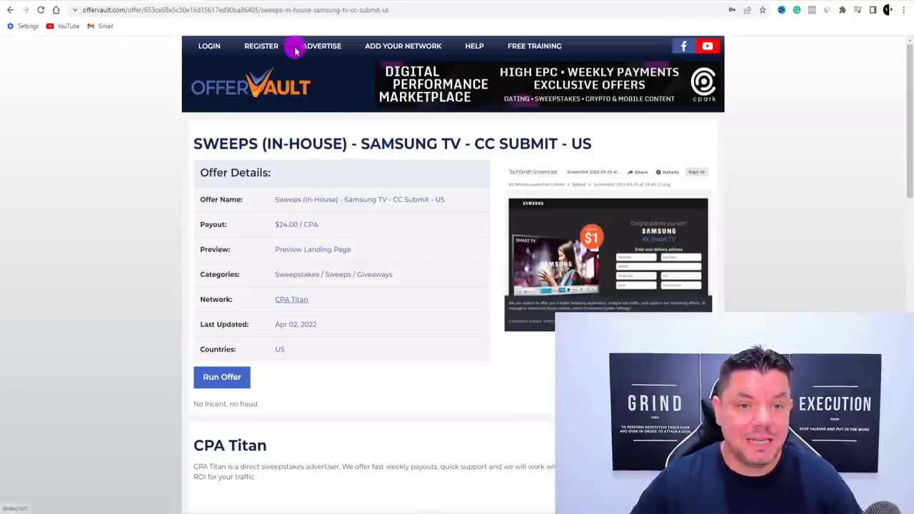
# Switch to the Google Sheet, enter Samsung TV as the first sweepstakes in A2 and copy it to the Prize cell B2
pyautogui.click(310, 5)
pyautogui.click(39, 131)
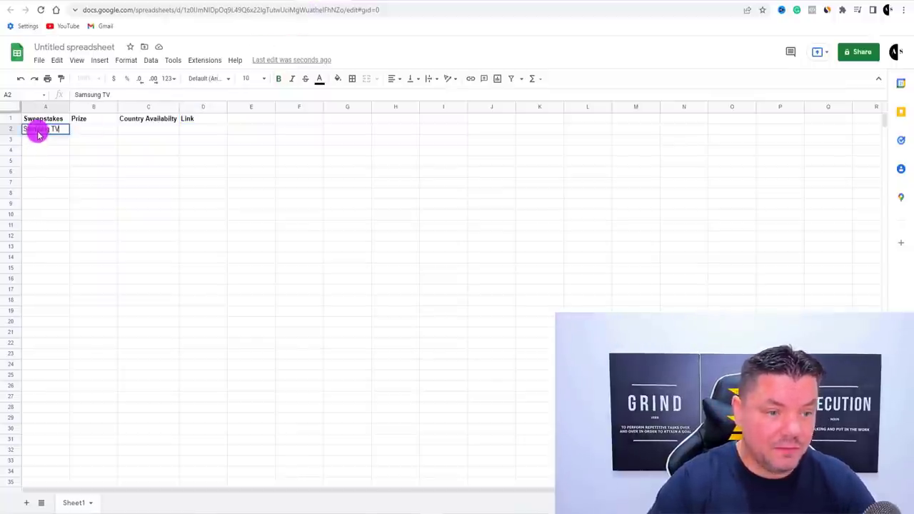
pyautogui.press('Return')
pyautogui.click(61, 132)
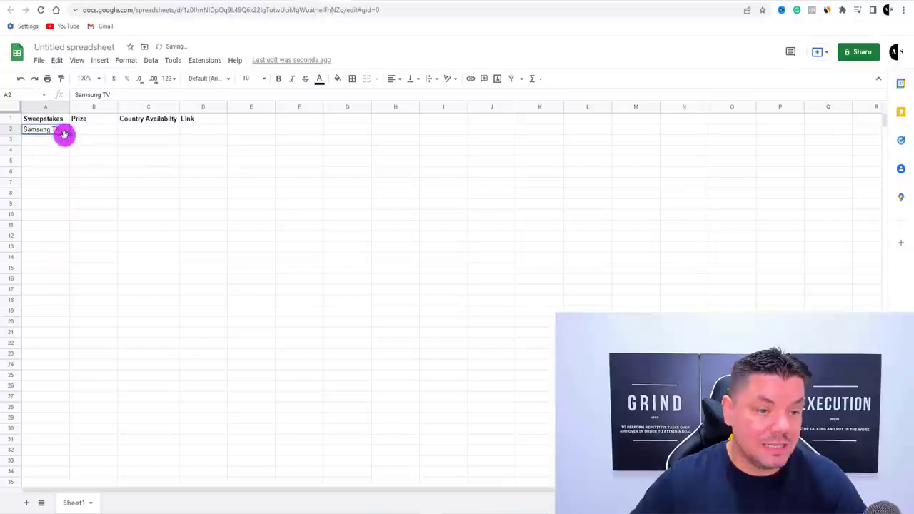
pyautogui.moveTo(69, 133); pyautogui.dragTo(90, 136)
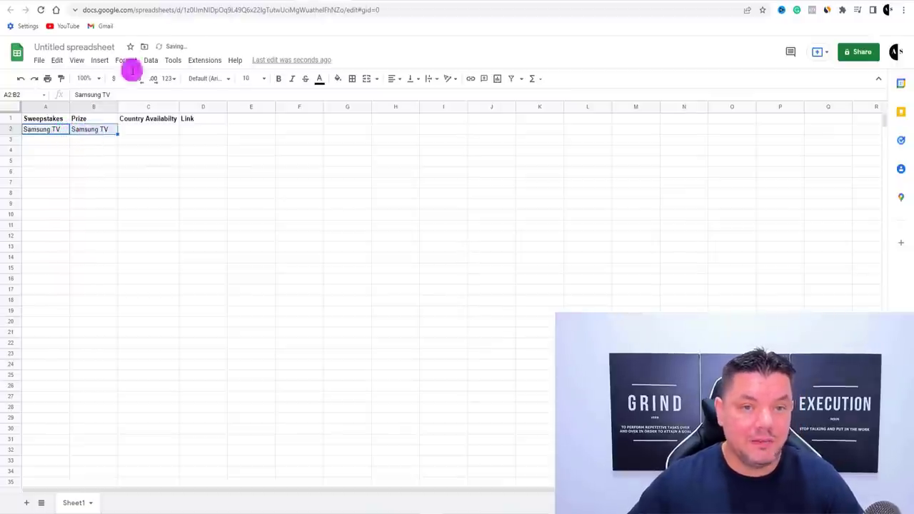
# Check the in-house Samsung TV offer's country on OfferVault and enter US as its country availability in C2 of the sheet
pyautogui.click(175, 4)
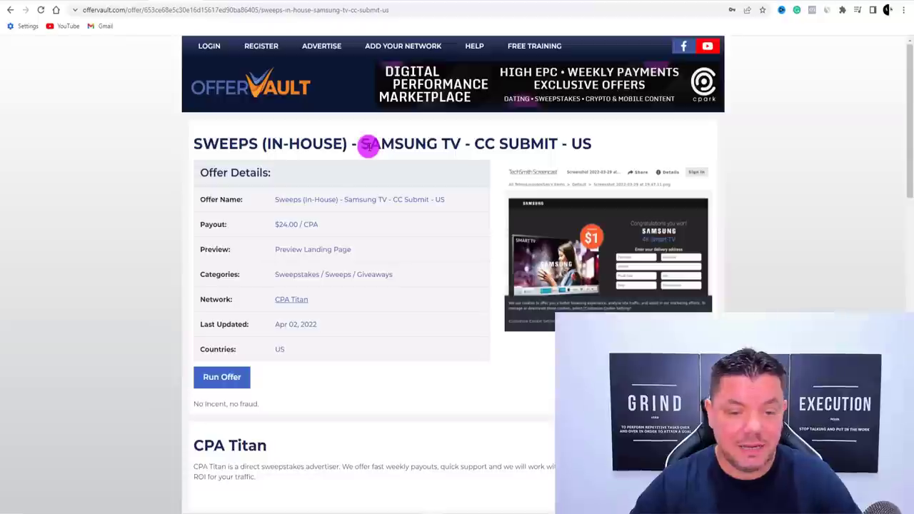
pyautogui.click(317, 4)
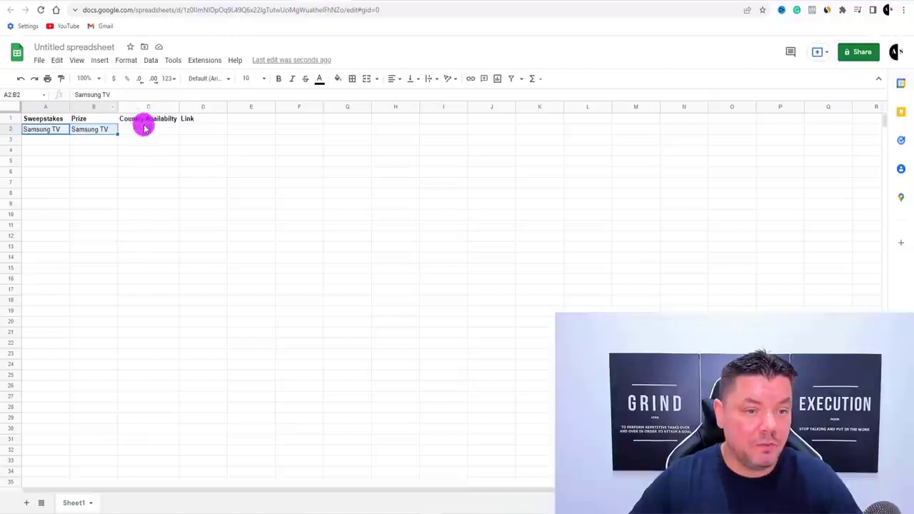
pyautogui.click(204, 4)
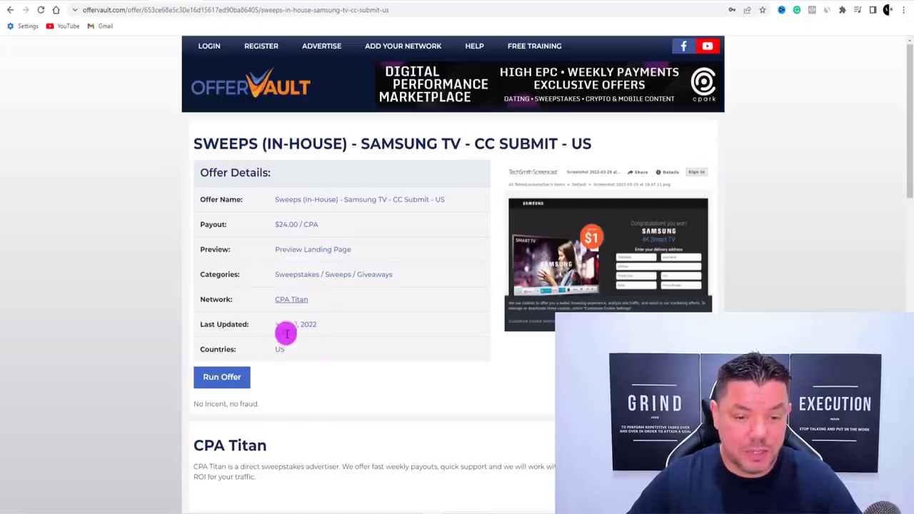
pyautogui.click(314, 4)
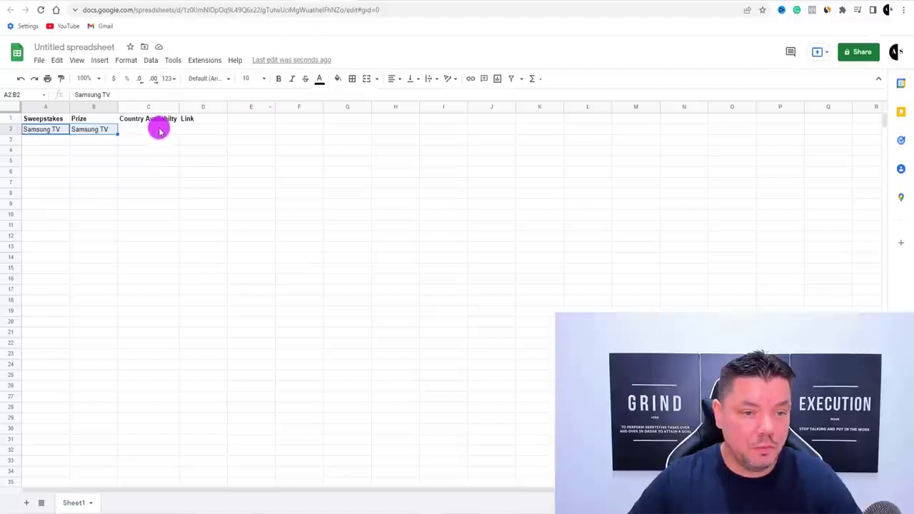
pyautogui.click(159, 130)
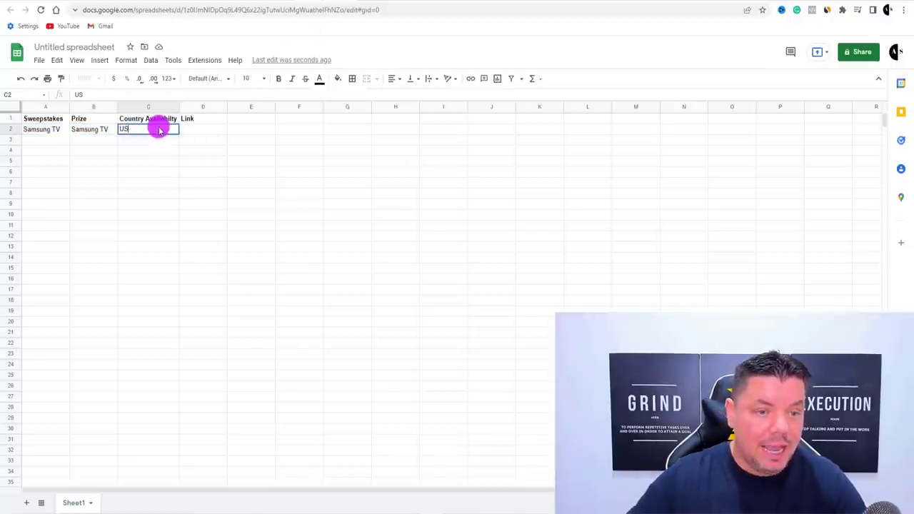
pyautogui.click(198, 131)
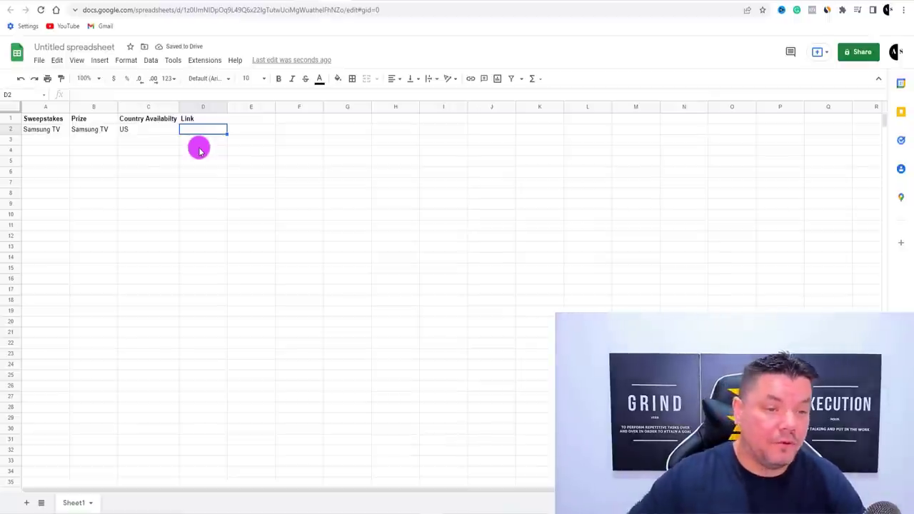
# Switch back to OfferVault and copy the words SAMSUNG TV from the offer's title
pyautogui.click(182, 3)
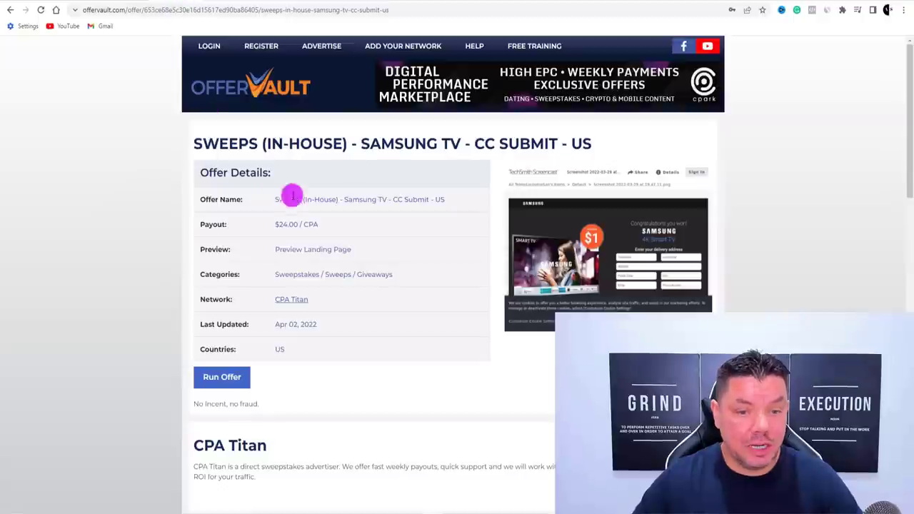
pyautogui.moveTo(367, 146); pyautogui.dragTo(461, 145)
pyautogui.rightClick(448, 148)
pyautogui.click(466, 153)
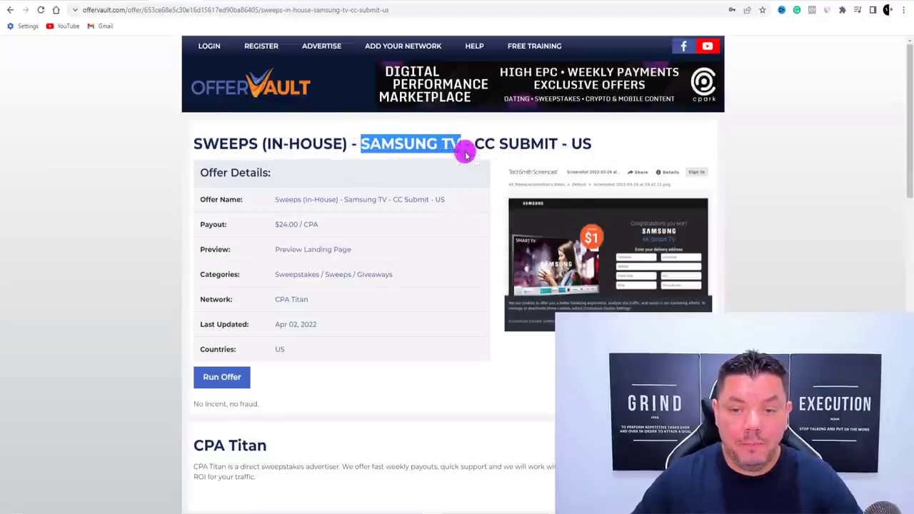
# Return to the offer list and search for SAMSUNG TV in place of Sweepstakes
pyautogui.click(10, 10)
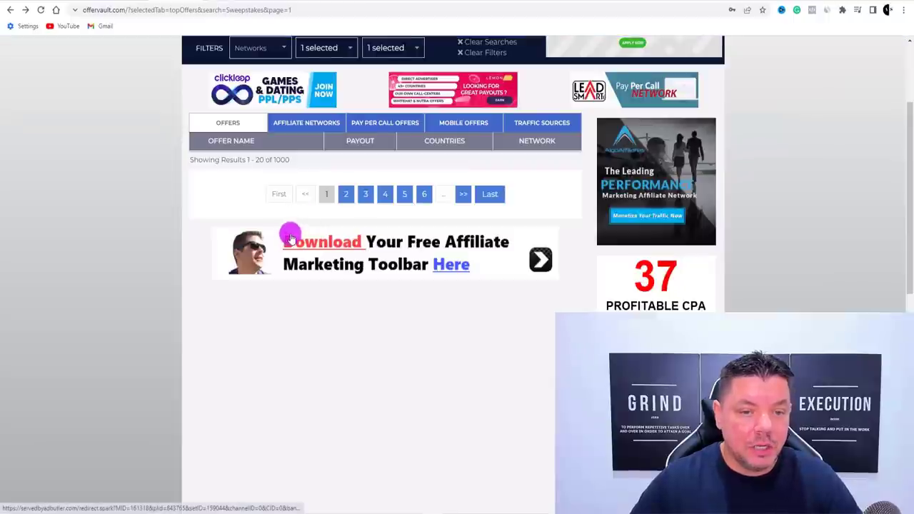
pyautogui.scroll(2, 291, 238)
pyautogui.moveTo(257, 113); pyautogui.dragTo(182, 112)
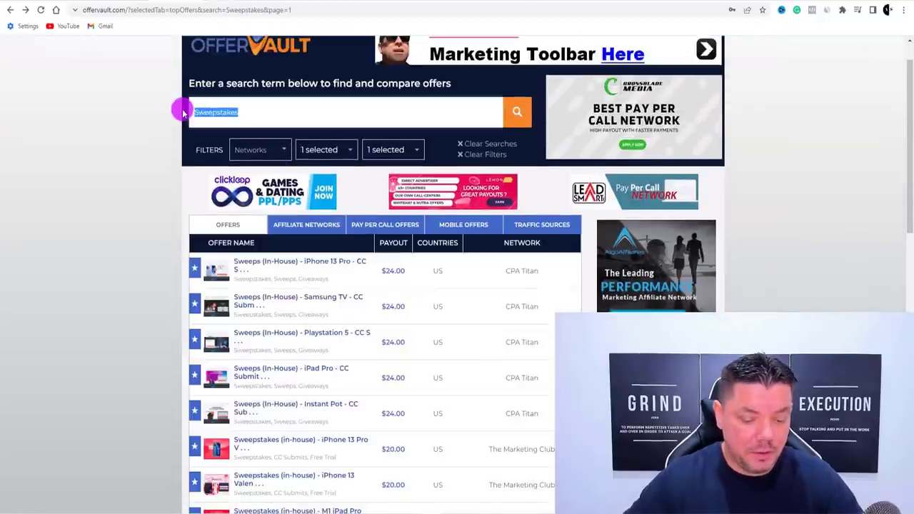
pyautogui.write('SAMSUNG TV')
pyautogui.press('Return')
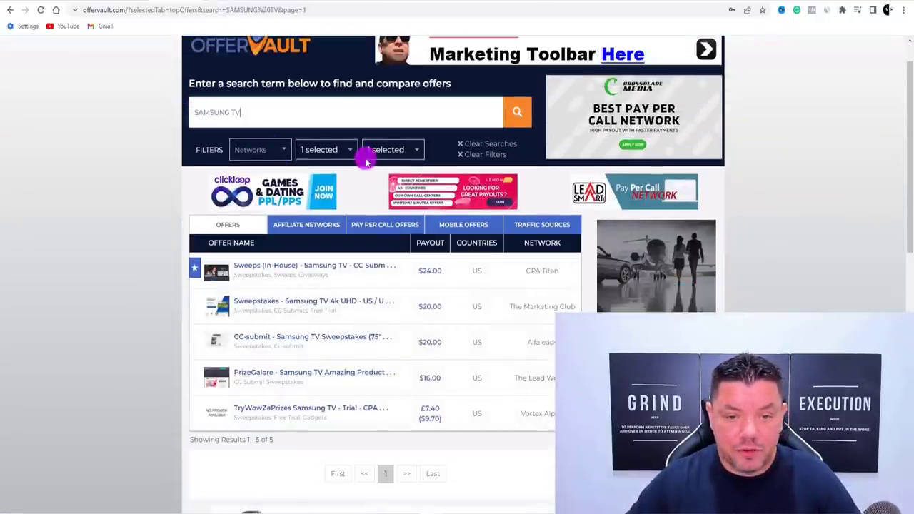
# Clear all filters, search for SAMSUNG TV again across all countries and look through the offers
pyautogui.click(386, 150)
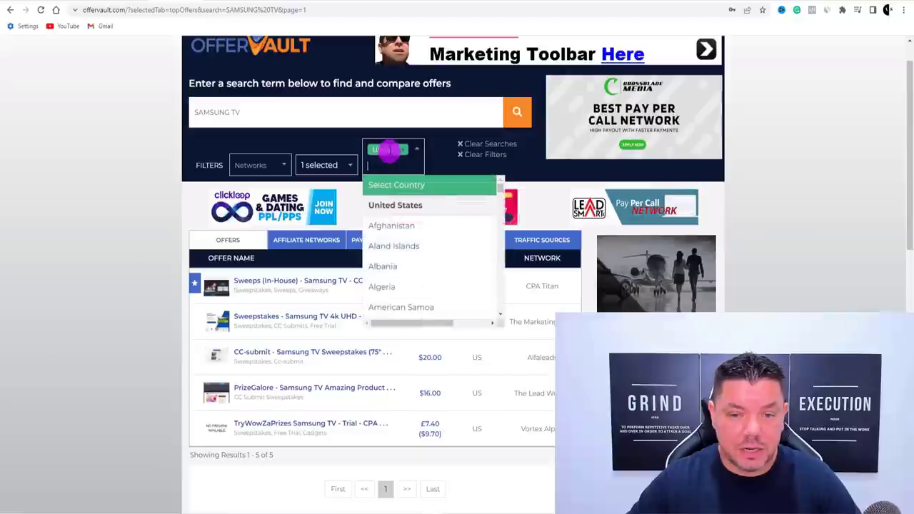
pyautogui.click(486, 155)
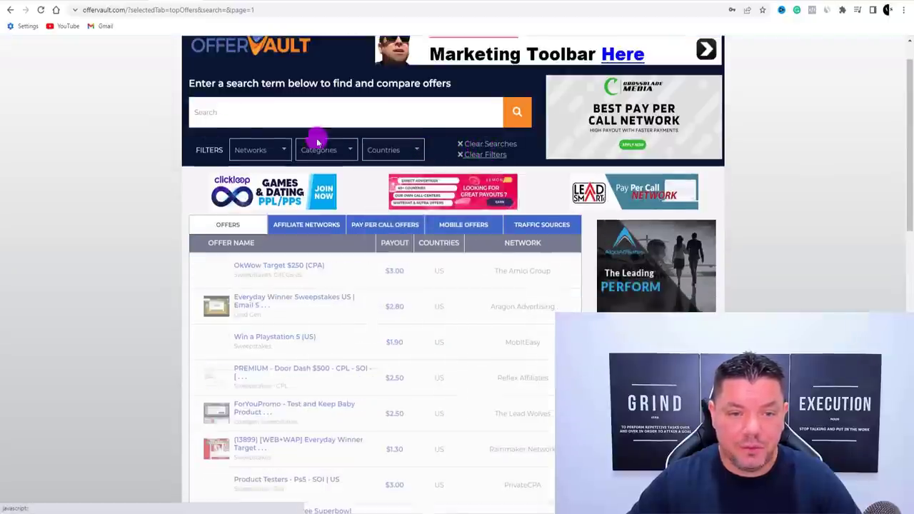
pyautogui.click(205, 112)
pyautogui.hotkey('ctrl', 'v')
pyautogui.press('Return')
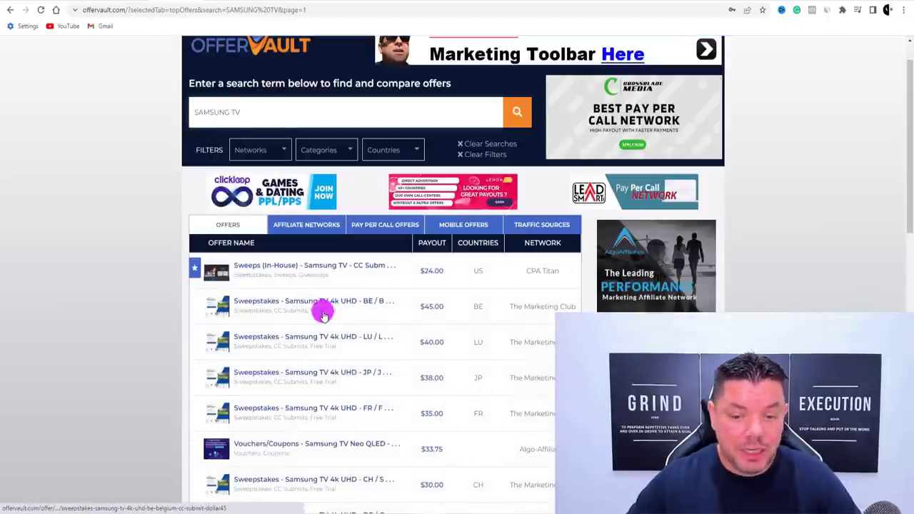
pyautogui.scroll(-2, 412, 317)
pyautogui.scroll(-5, 412, 317)
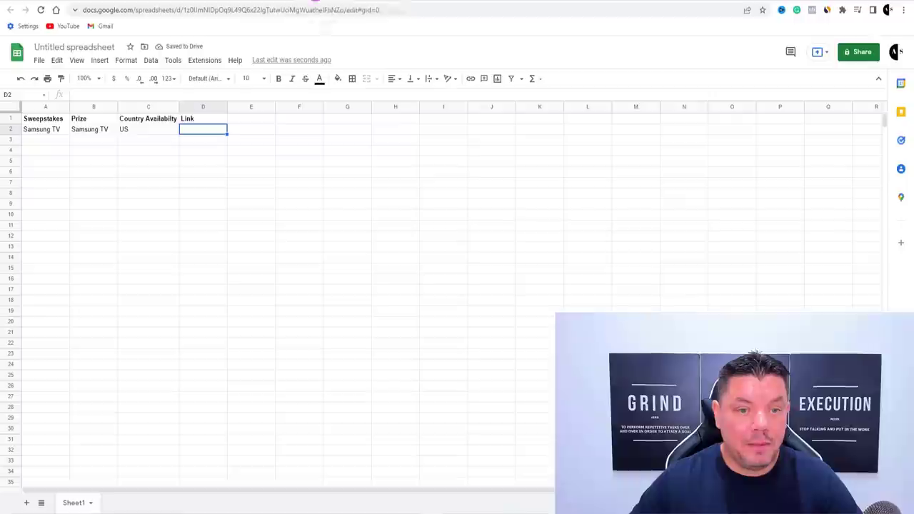
# Switch to the sheet, copy the Samsung TV sweepstakes and prize down to row 3, and enter AU without underline in C3
pyautogui.click(58, 132)
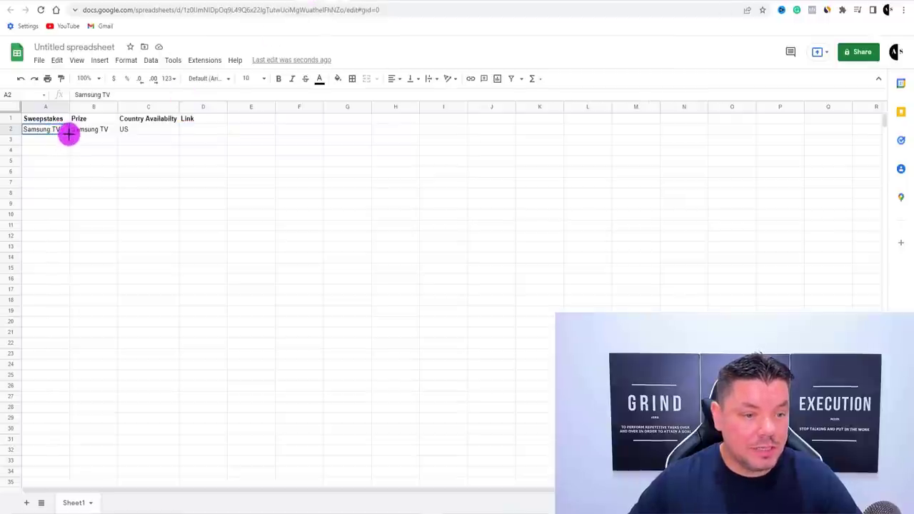
pyautogui.moveTo(67, 143); pyautogui.dragTo(115, 141)
pyautogui.click(90, 129)
pyautogui.click(127, 141)
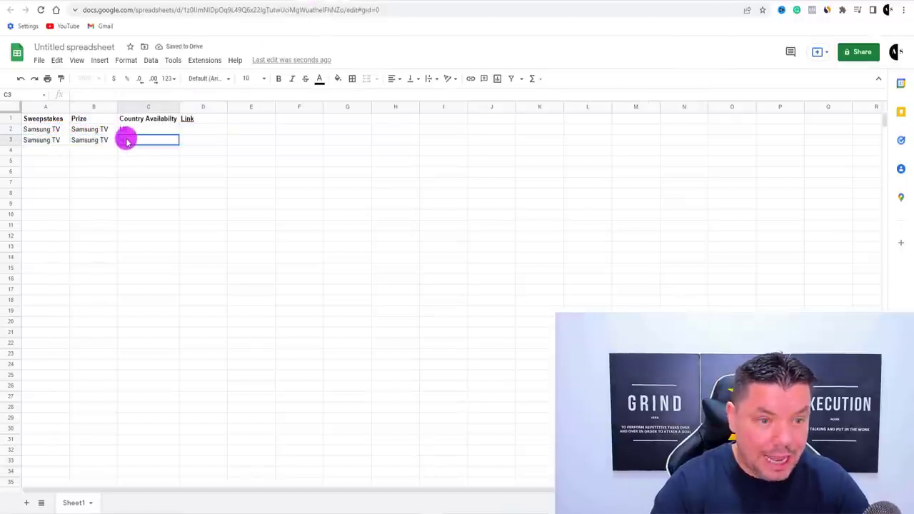
pyautogui.click(192, 141)
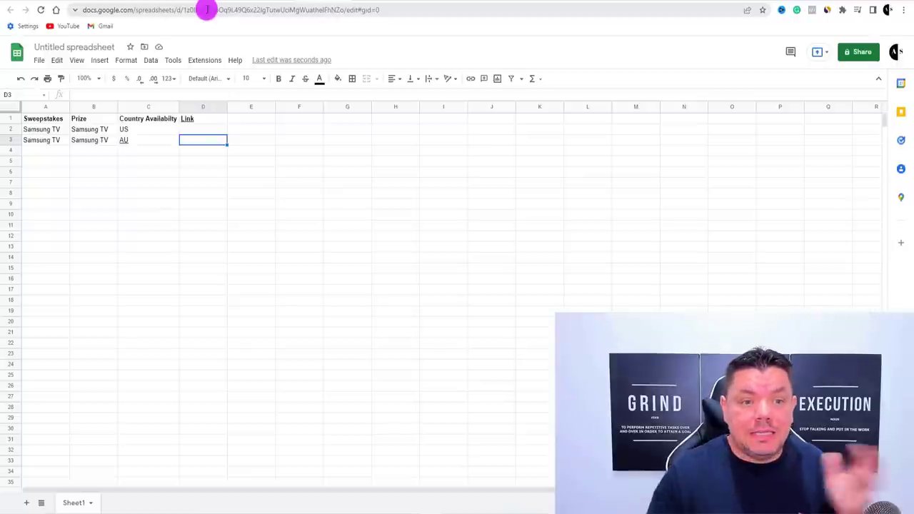
pyautogui.click(136, 142)
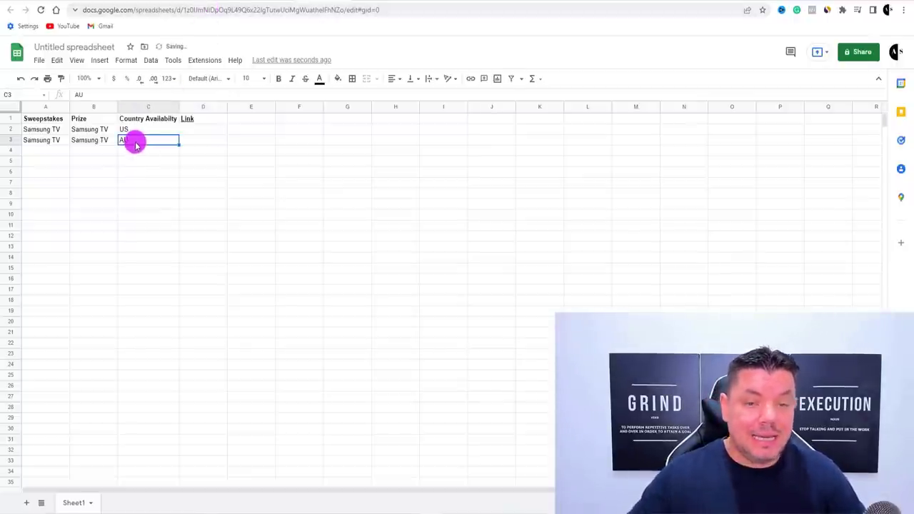
pyautogui.click(143, 169)
# Copy the Samsung TV sweepstakes and prize down to row 4 and enter NZ as its country availability in C4
pyautogui.click(172, 2)
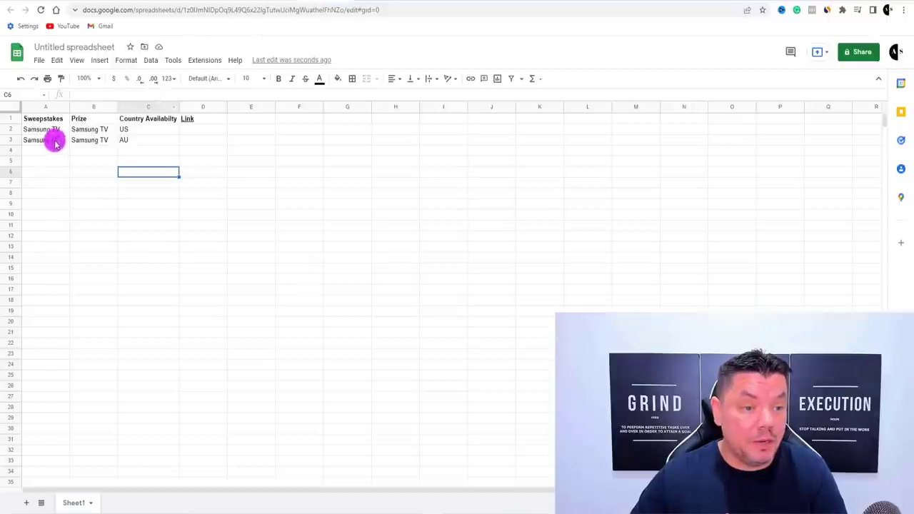
pyautogui.click(55, 141)
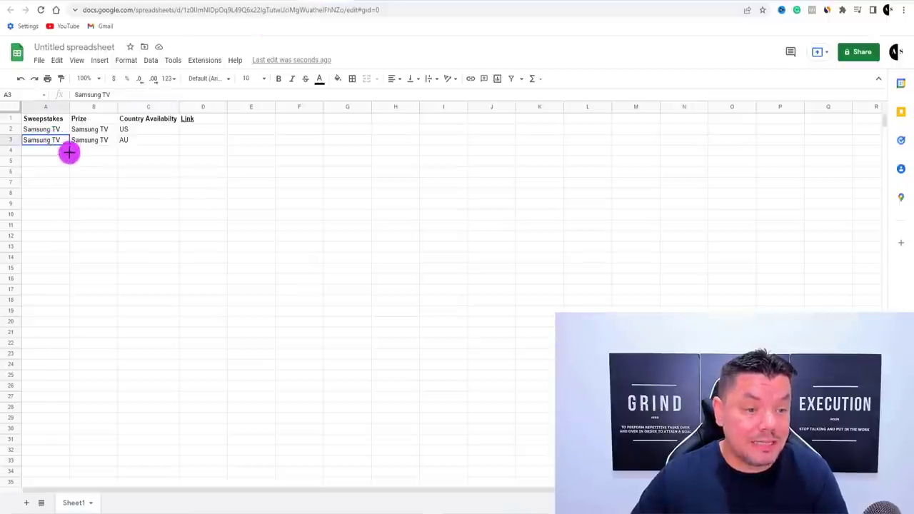
pyautogui.moveTo(69, 152); pyautogui.dragTo(119, 152)
pyautogui.click(107, 144)
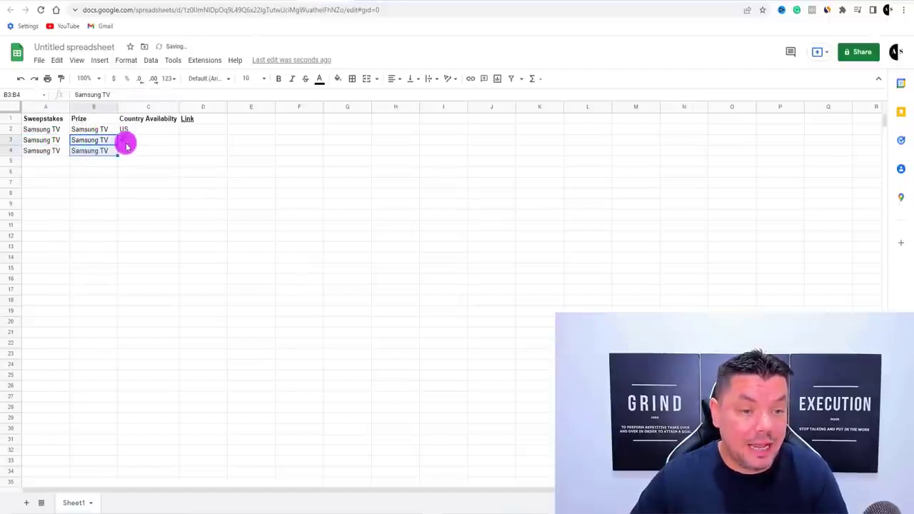
pyautogui.click(140, 148)
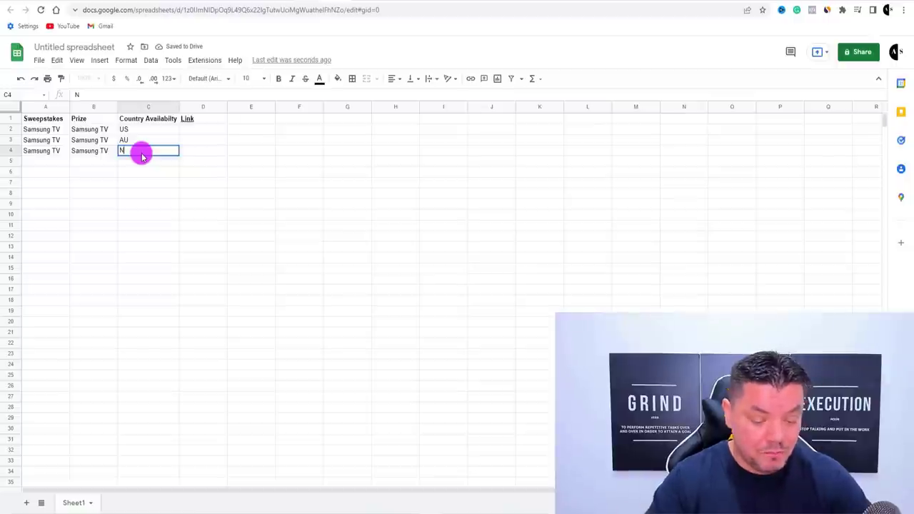
pyautogui.write('NZ')
pyautogui.press('Return')
pyautogui.click(192, 130)
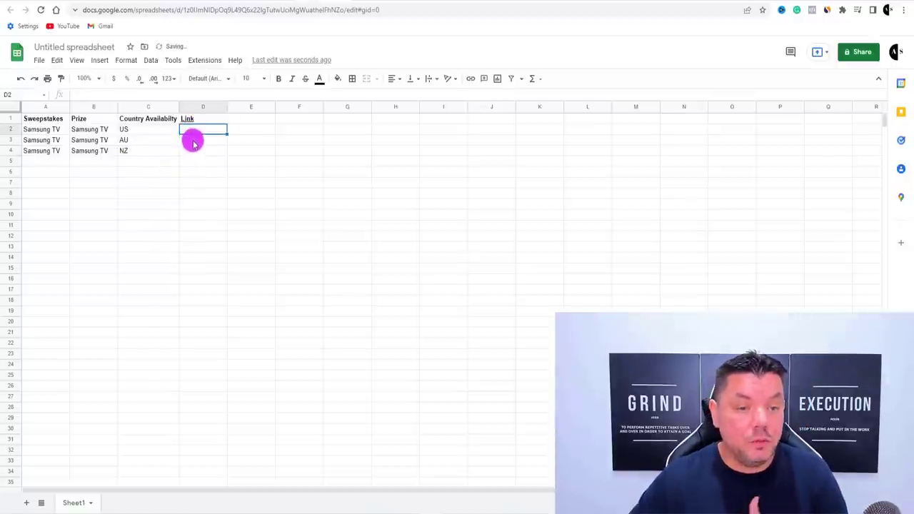
pyautogui.click(197, 151)
pyautogui.click(201, 129)
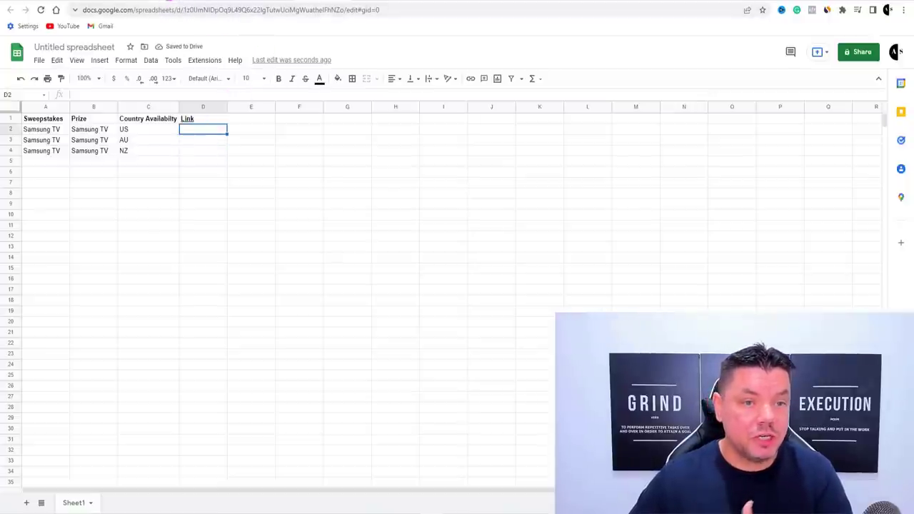
# Switch to OfferVault, open the New Zealand Samsung TV 4k UHD offer's landing page preview and copy the page's address
pyautogui.hotkey('ctrl', 'Tab')
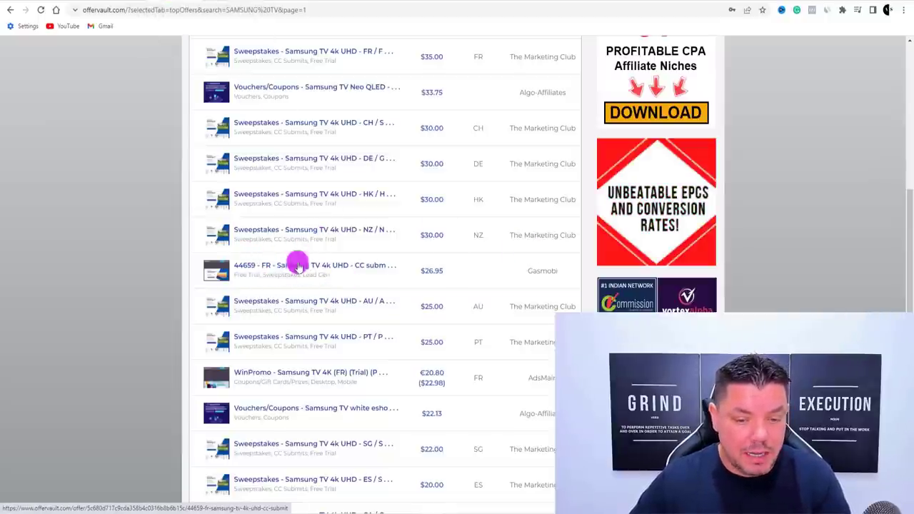
pyautogui.click(359, 234)
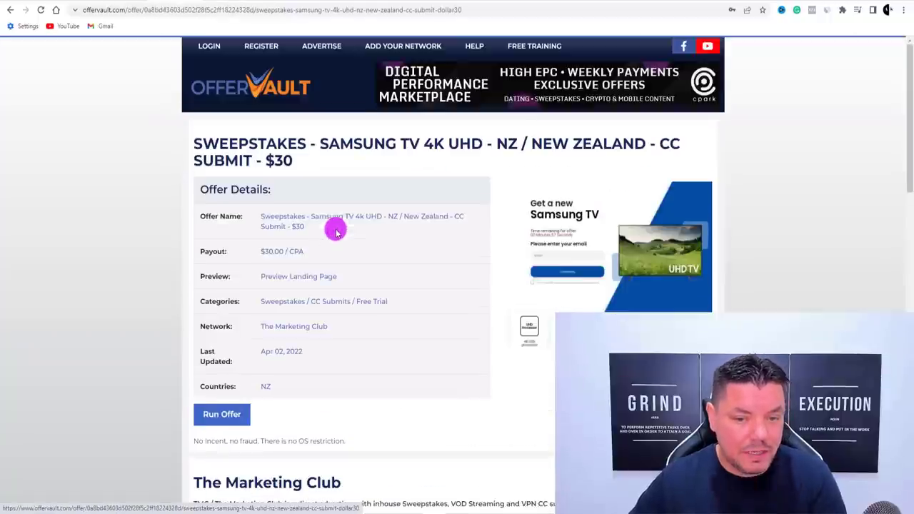
pyautogui.click(302, 276)
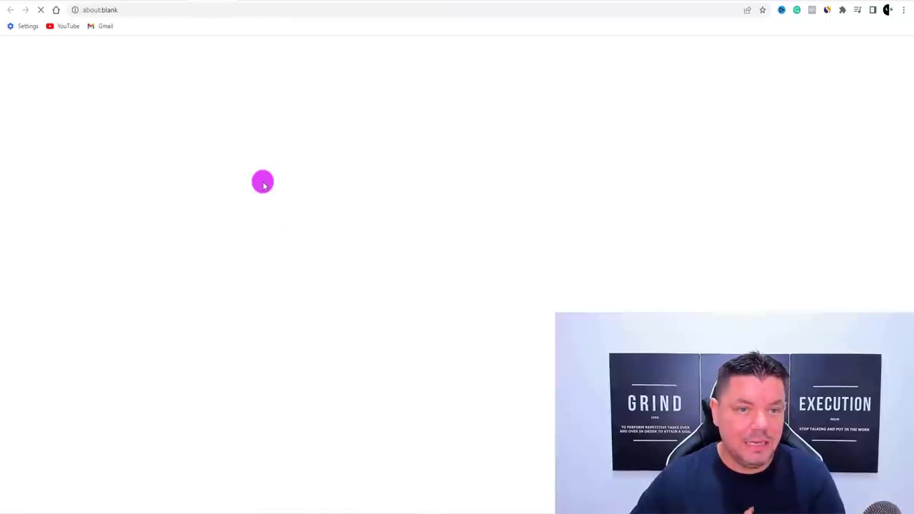
pyautogui.click(327, 9)
pyautogui.hotkey('ctrl', 'c')
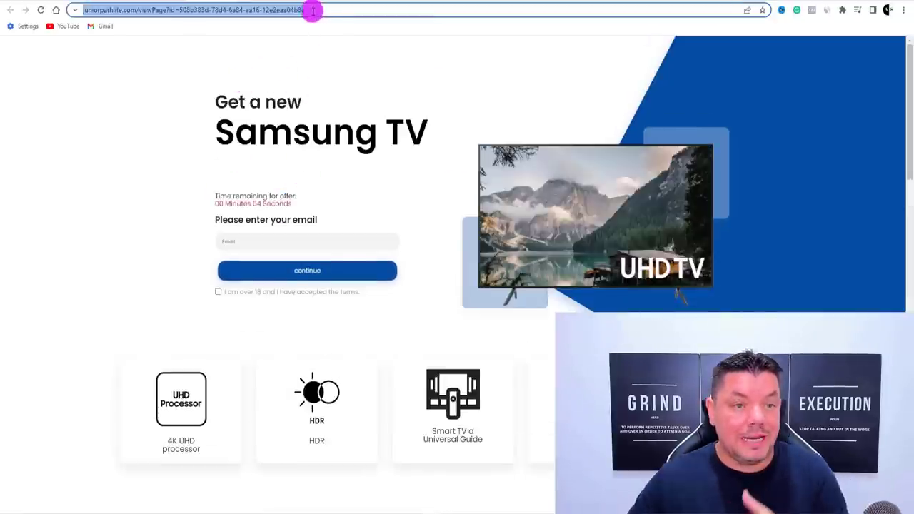
# Switch to the untitled Google Sheet and paste the copied landing page address into D4 as the NZ link
pyautogui.click(343, 3)
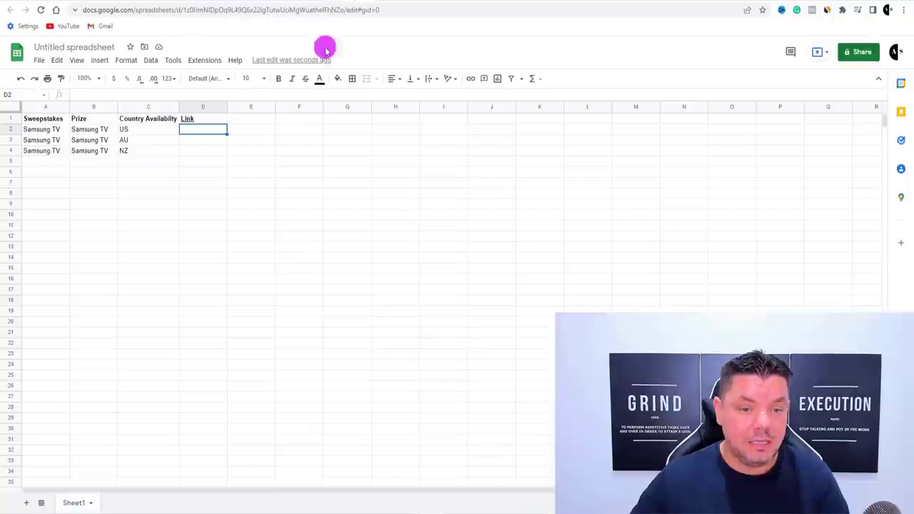
pyautogui.click(199, 152)
pyautogui.hotkey('ctrl', 'v')
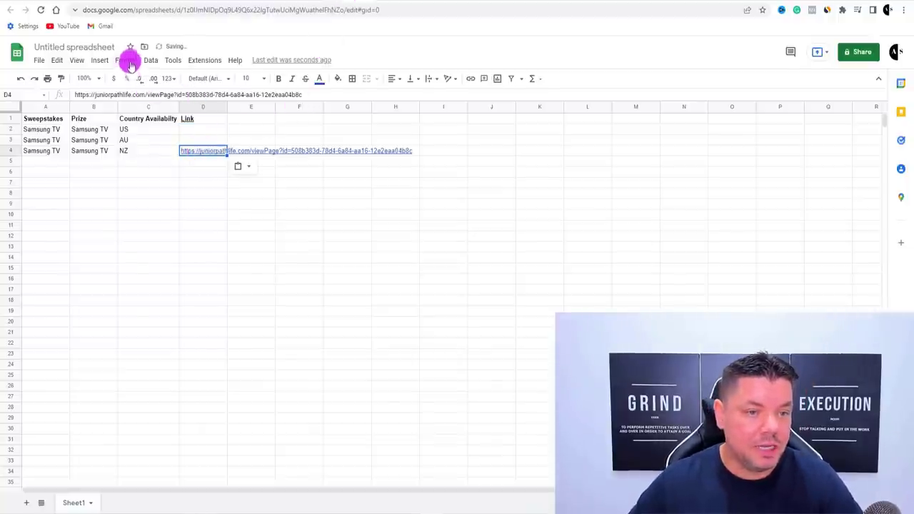
# Set the link in D4 to clip its overflowing text and fill it up into D3 and D2
pyautogui.click(130, 63)
pyautogui.moveTo(147, 152)
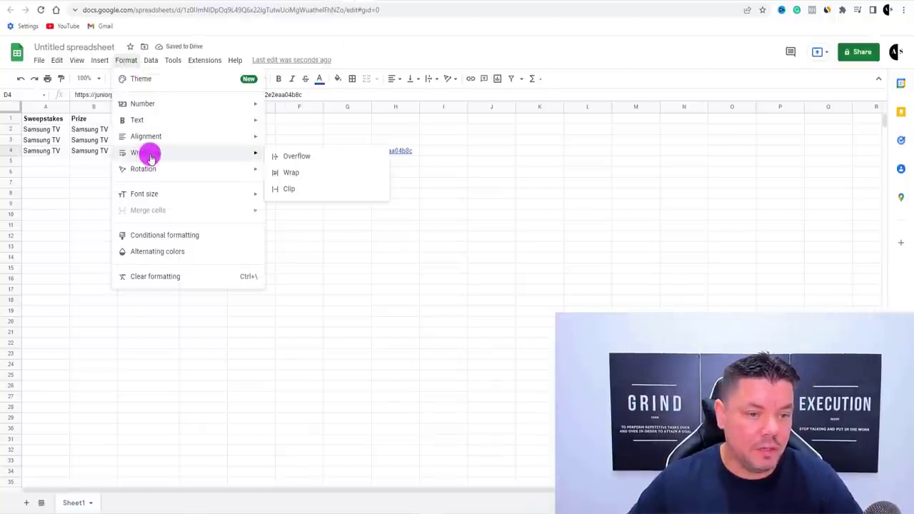
pyautogui.click(298, 190)
pyautogui.moveTo(227, 152); pyautogui.dragTo(225, 129)
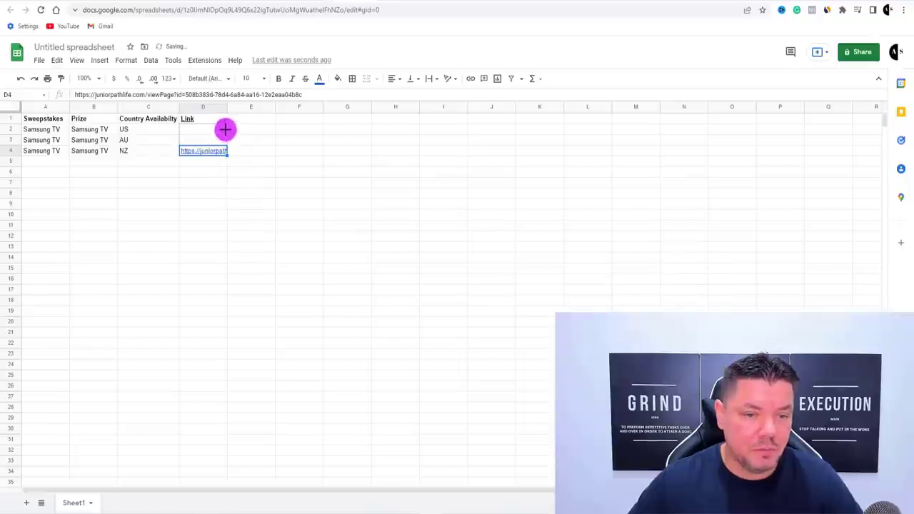
pyautogui.click(250, 193)
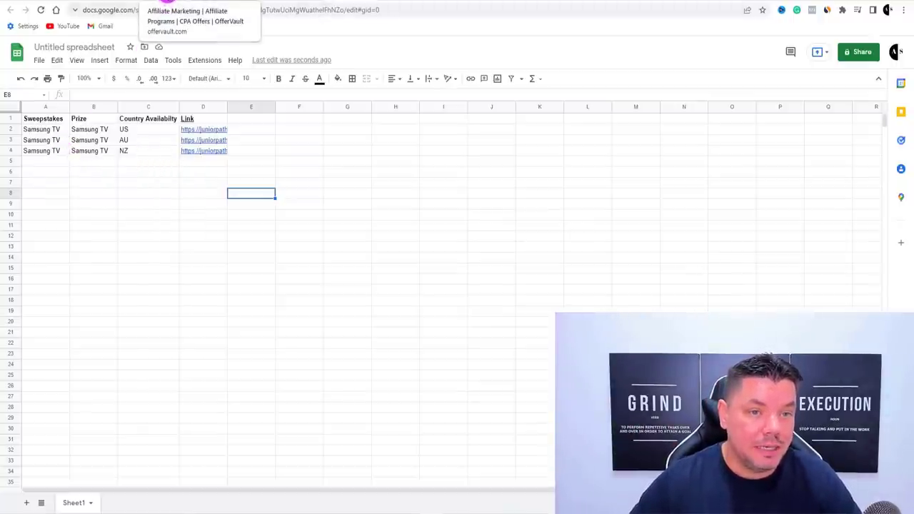
# Switch to OfferVault, return to the offer list, search for Sweepstakes and look through the offers
pyautogui.click(166, 1)
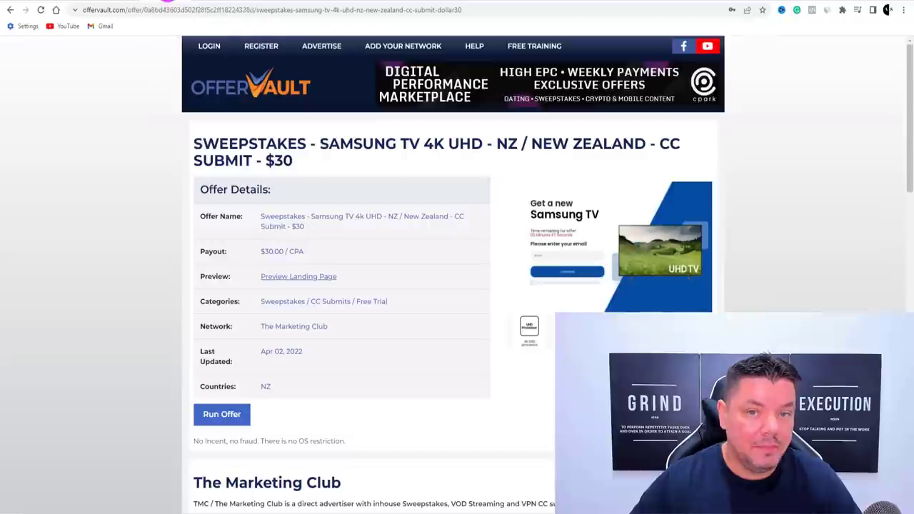
pyautogui.click(10, 9)
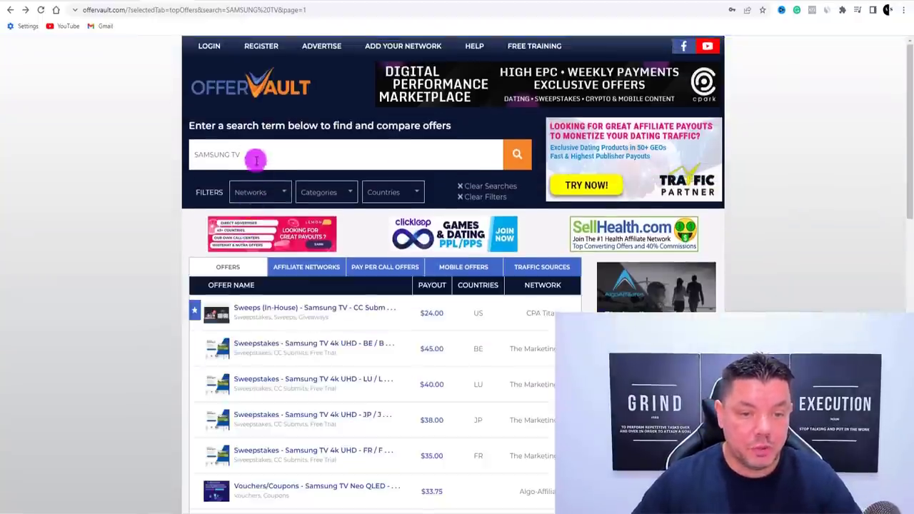
pyautogui.moveTo(253, 156); pyautogui.dragTo(185, 158)
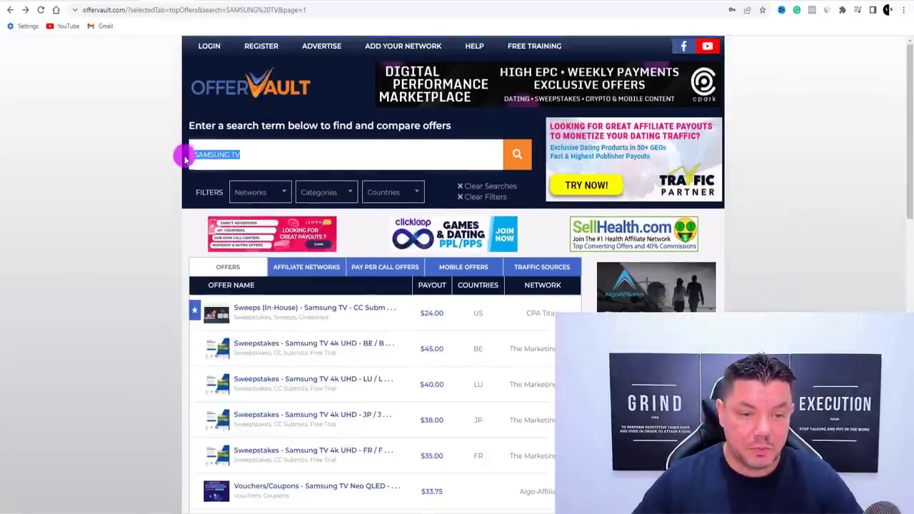
pyautogui.write('swee')
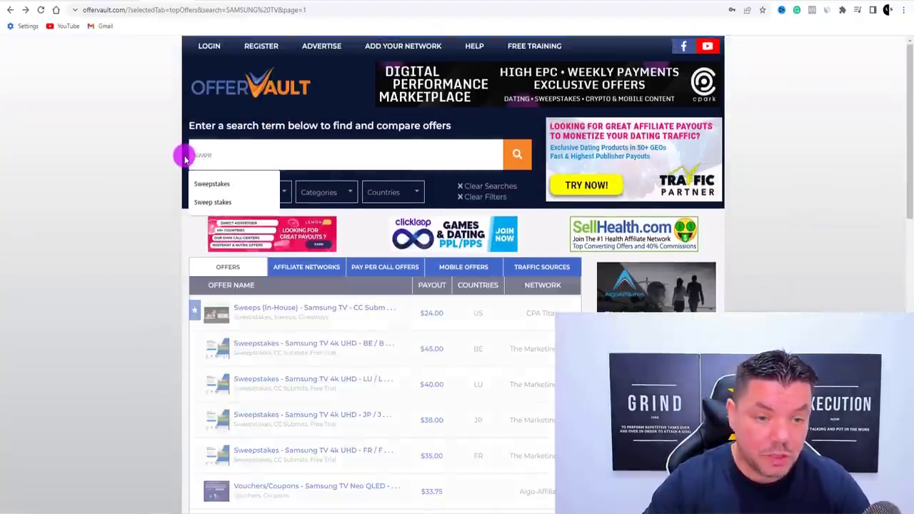
pyautogui.press('Down')
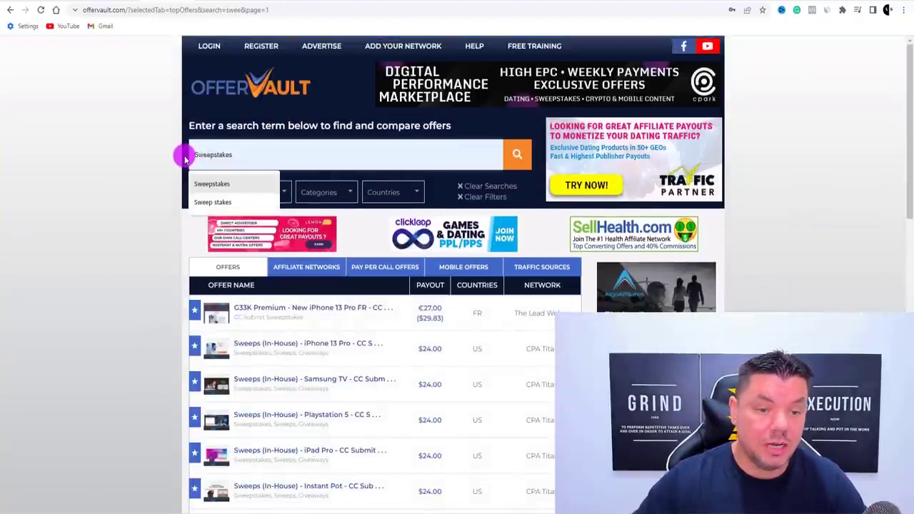
pyautogui.click(235, 183)
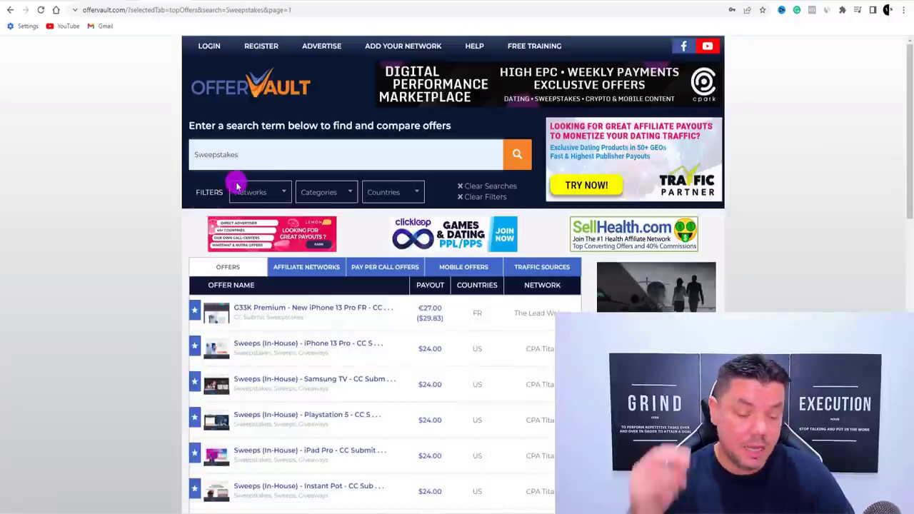
pyautogui.scroll(-3, 341, 370)
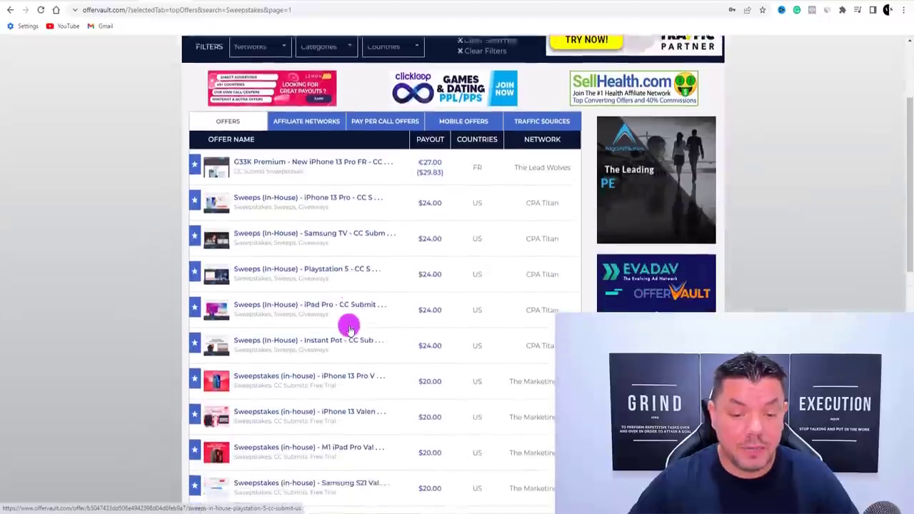
pyautogui.scroll(-2, 350, 325)
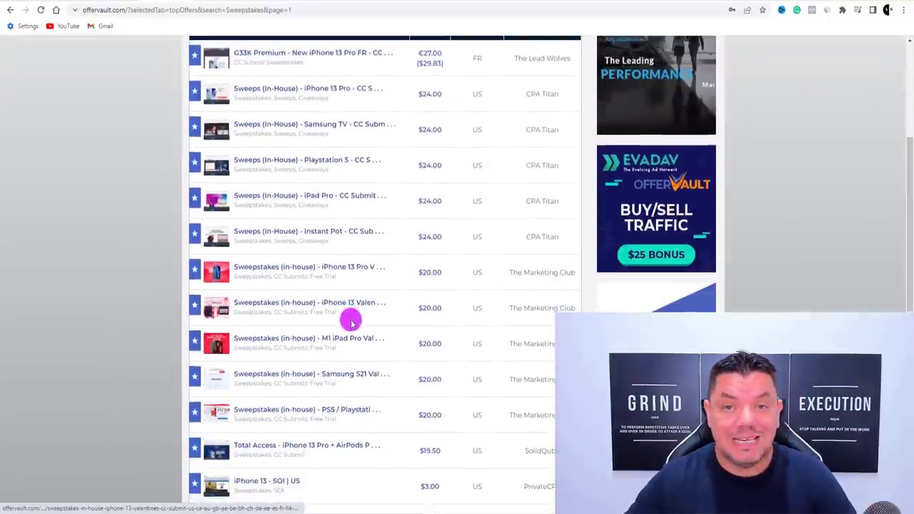
pyautogui.scroll(-2, 289, 241)
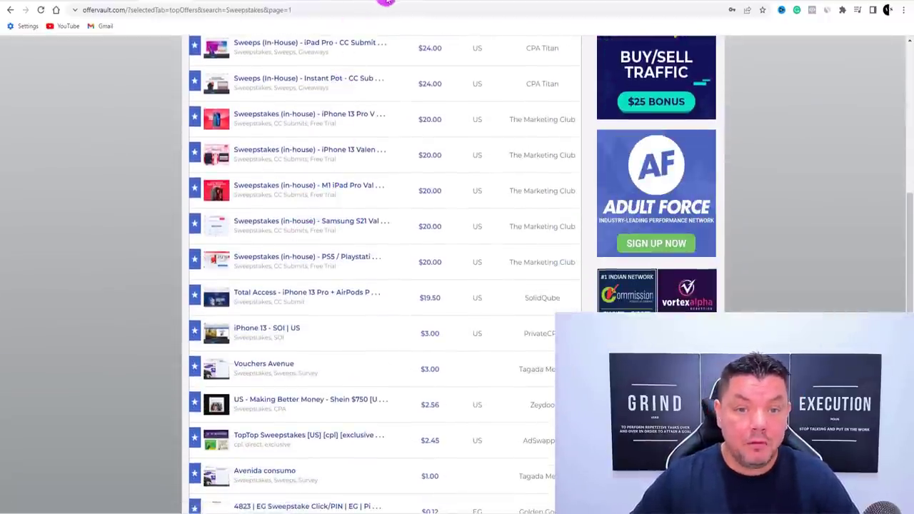
# Switch to the SWEEP STAKES PRIZES sheet and compare its prizes, countries and links with the untitled sheet
pyautogui.click(376, 3)
pyautogui.click(452, 204)
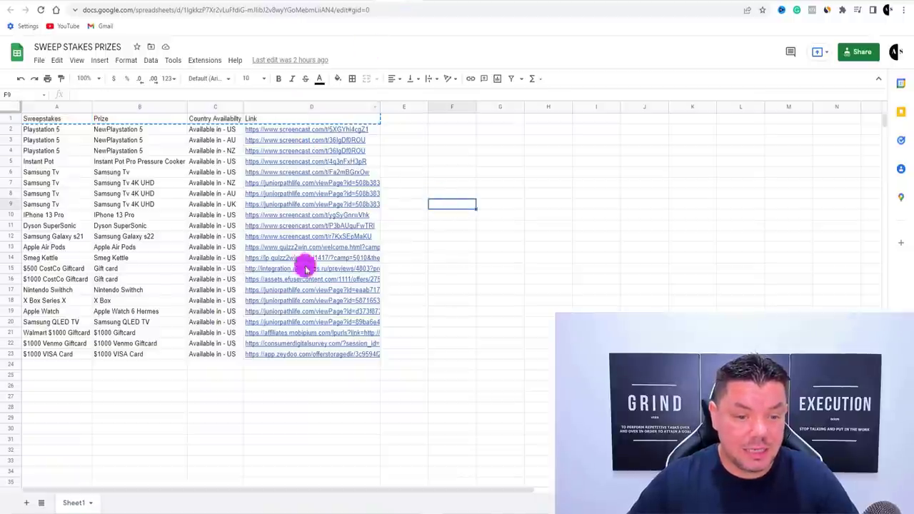
pyautogui.moveTo(328, 188)
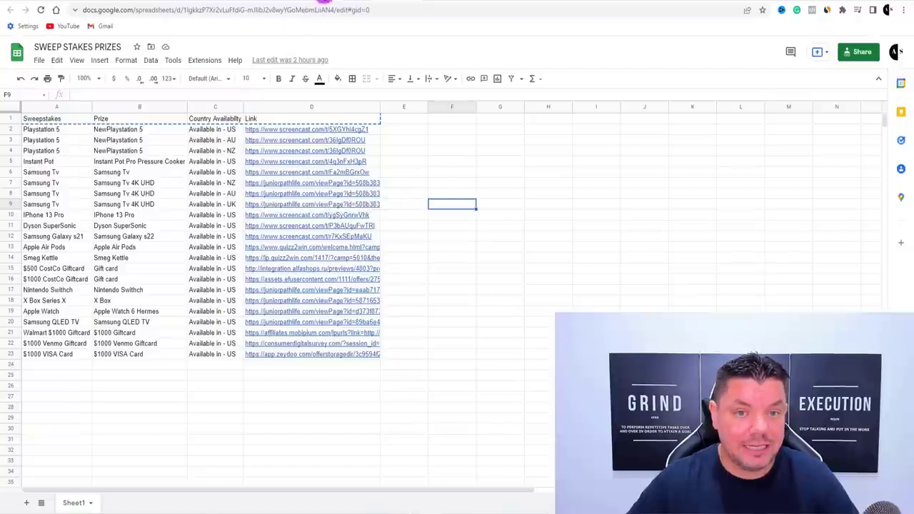
pyautogui.click(332, 4)
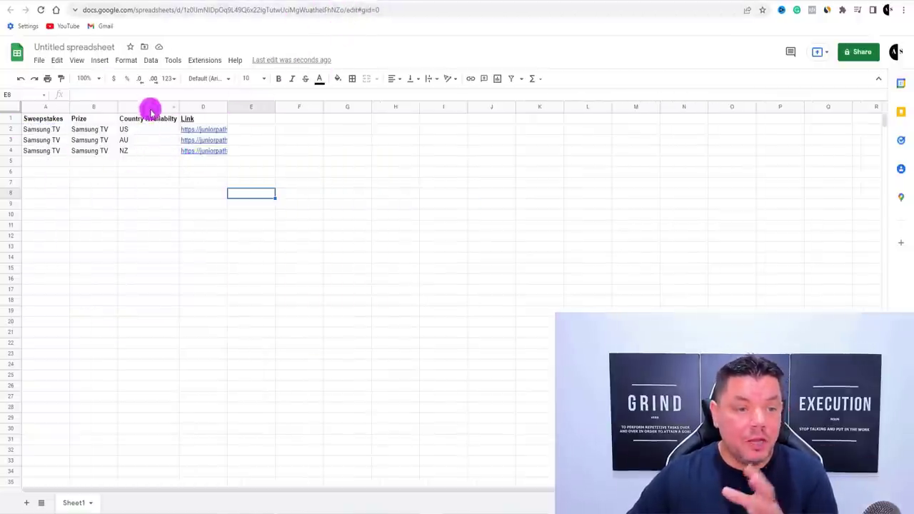
pyautogui.click(382, 3)
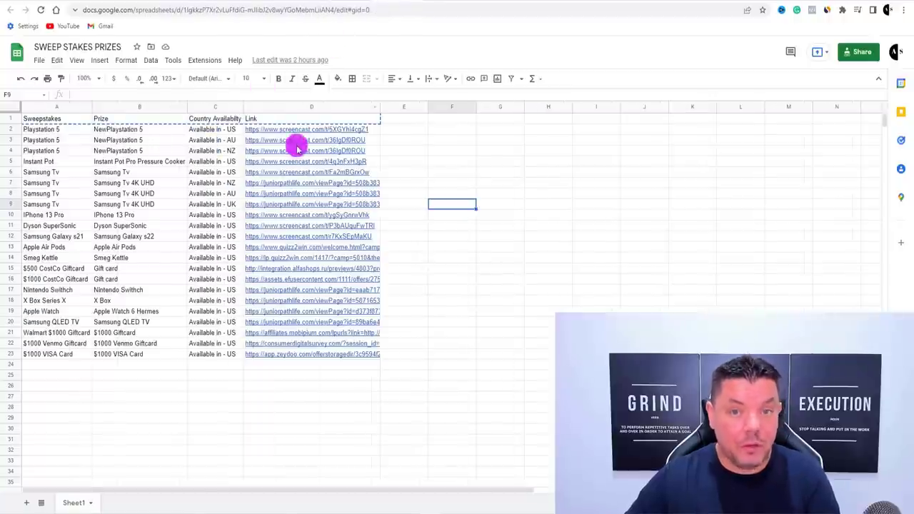
pyautogui.click(352, 3)
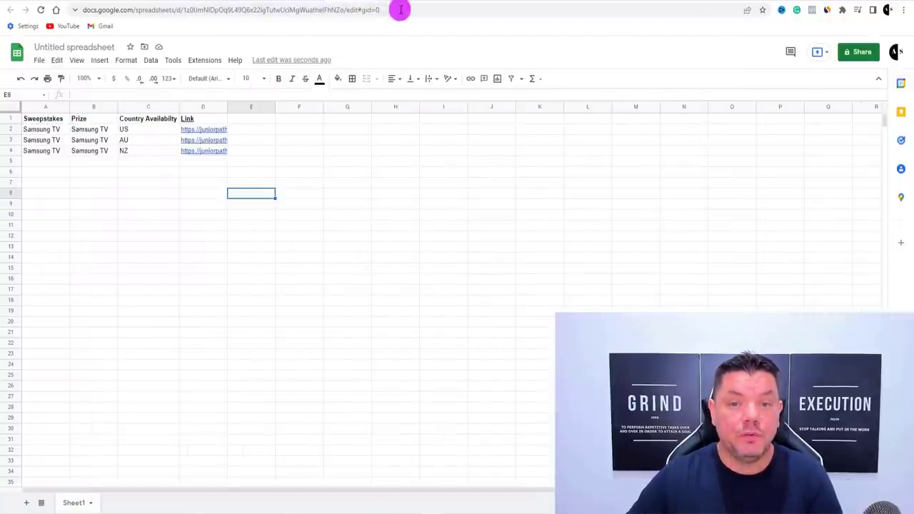
# Switch to the SpreadSimple website and examine the features of the Free and Pro plans on its pricing page
pyautogui.click(436, 2)
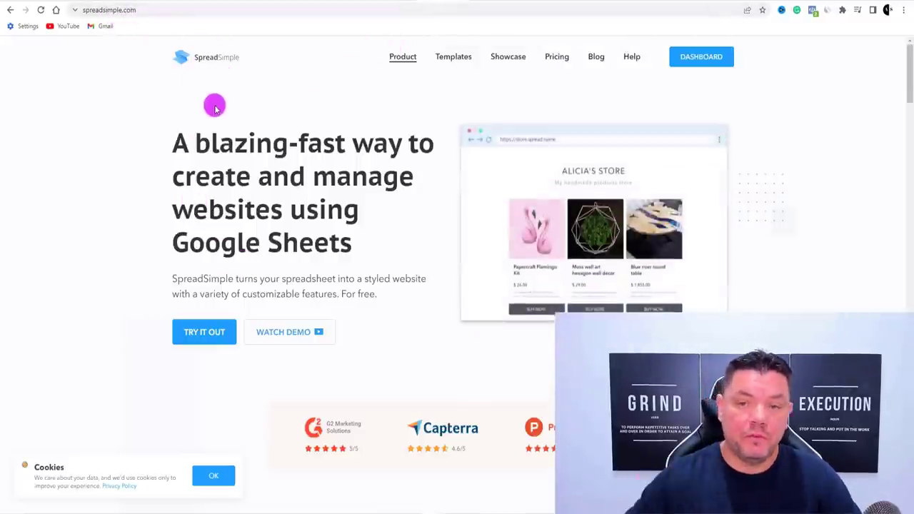
pyautogui.click(554, 56)
pyautogui.scroll(-2, 429, 219)
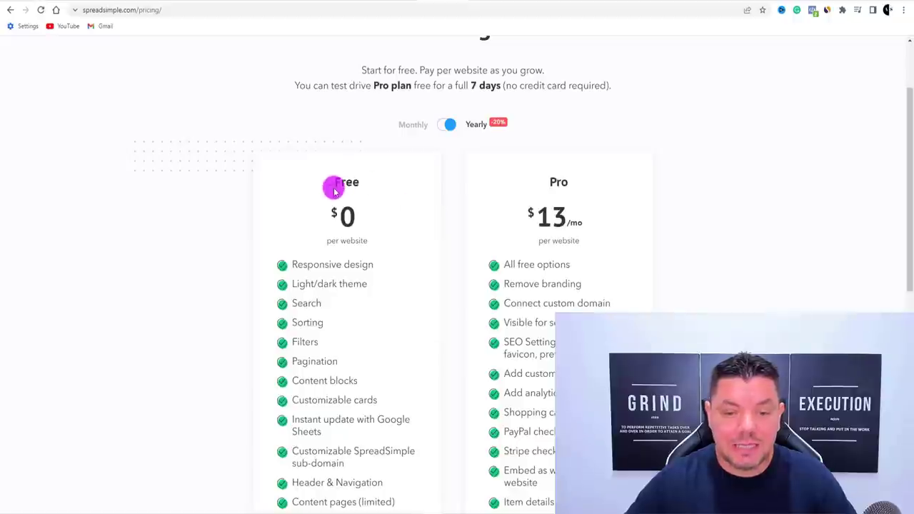
pyautogui.scroll(-2, 332, 182)
pyautogui.scroll(4, 308, 350)
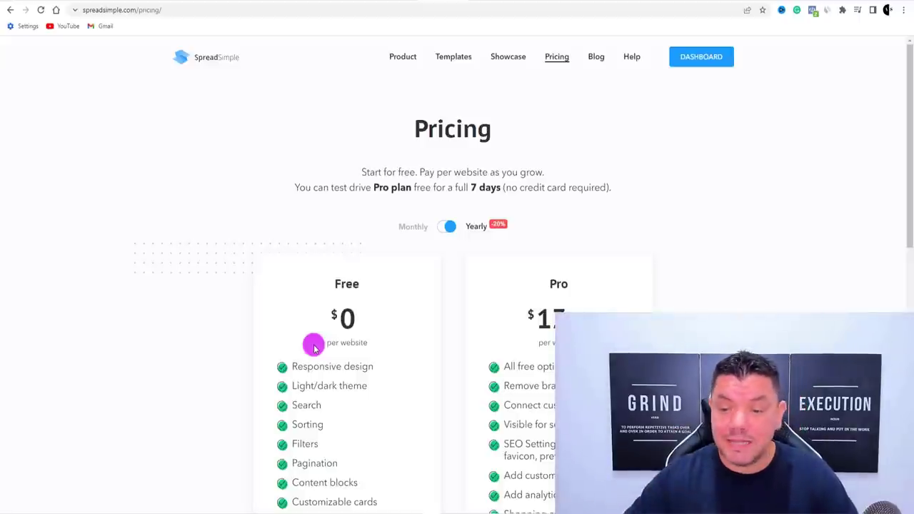
pyautogui.scroll(-9, 539, 393)
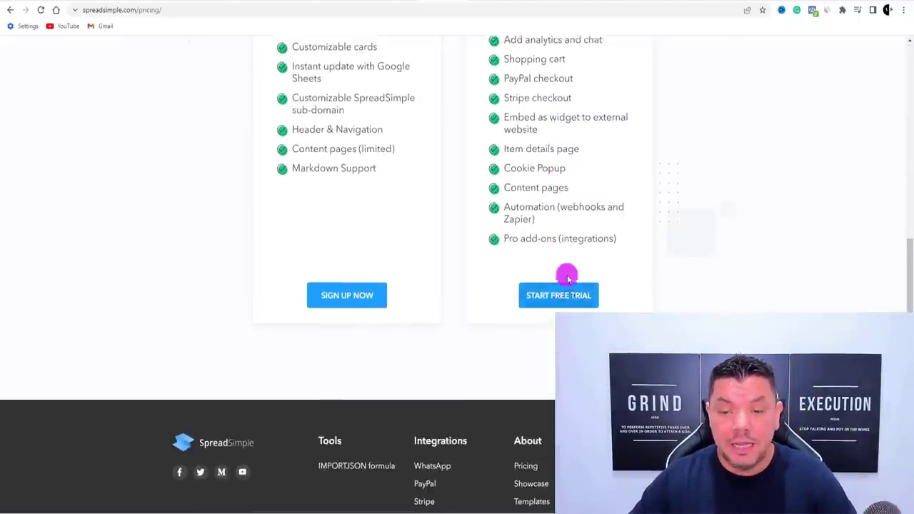
pyautogui.scroll(8, 564, 282)
pyautogui.scroll(1, 560, 293)
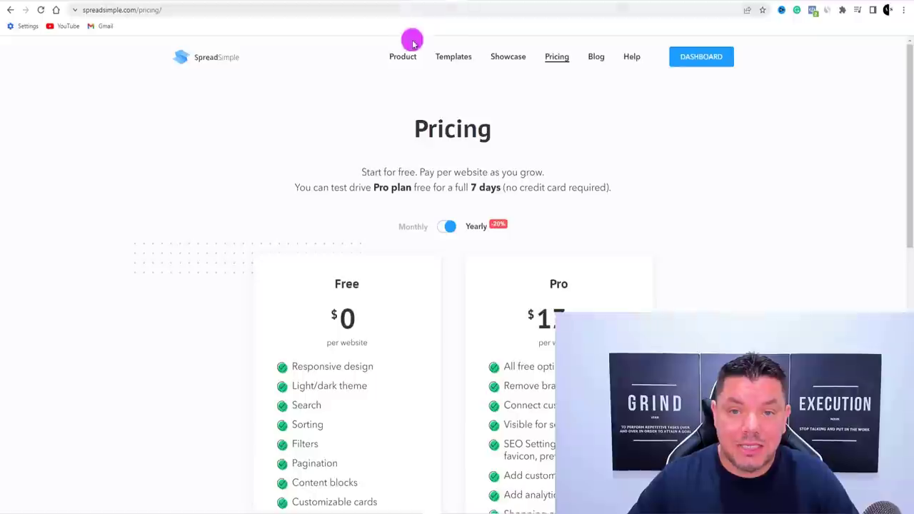
# Return to the SpreadSimple product page and look through its benefits, use cases, templates and blog sections
pyautogui.click(10, 10)
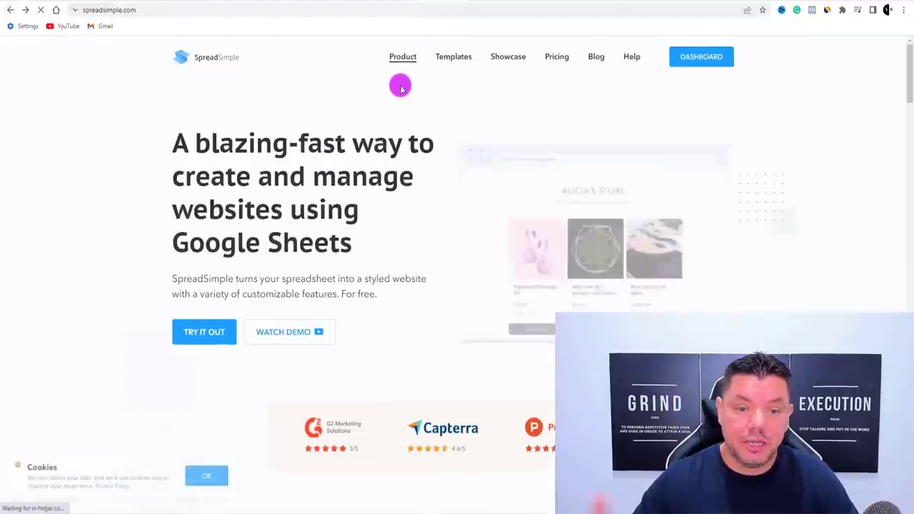
pyautogui.scroll(-5, 526, 238)
pyautogui.scroll(-3, 563, 243)
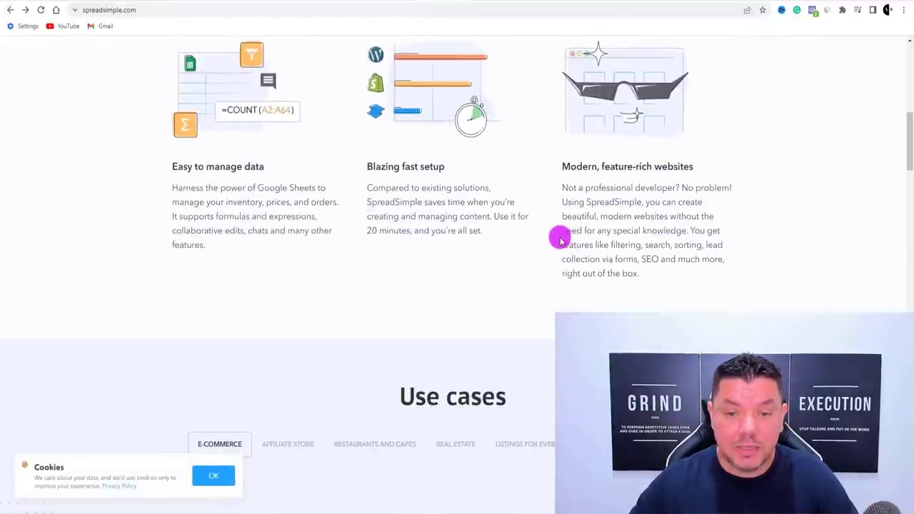
pyautogui.scroll(-10, 312, 216)
pyautogui.scroll(-20, 357, 218)
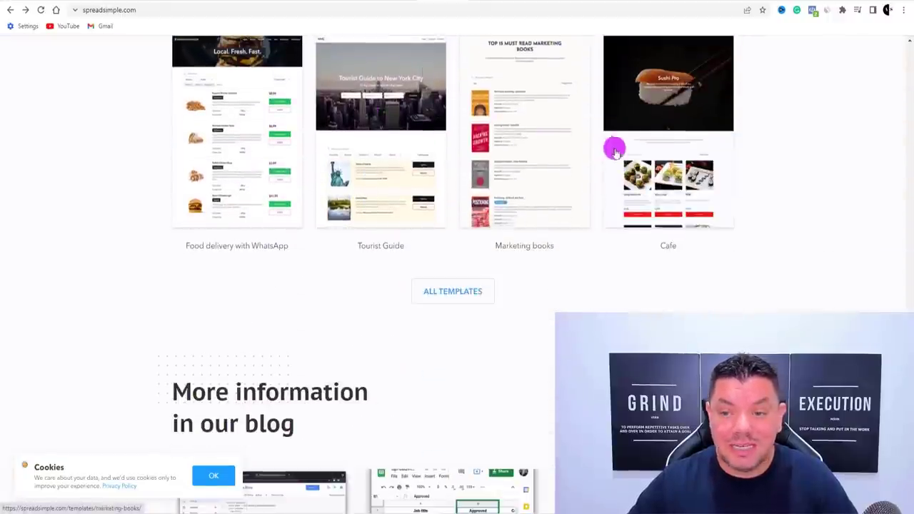
pyautogui.scroll(2, 629, 182)
pyautogui.scroll(-2, 571, 207)
pyautogui.scroll(-8, 540, 215)
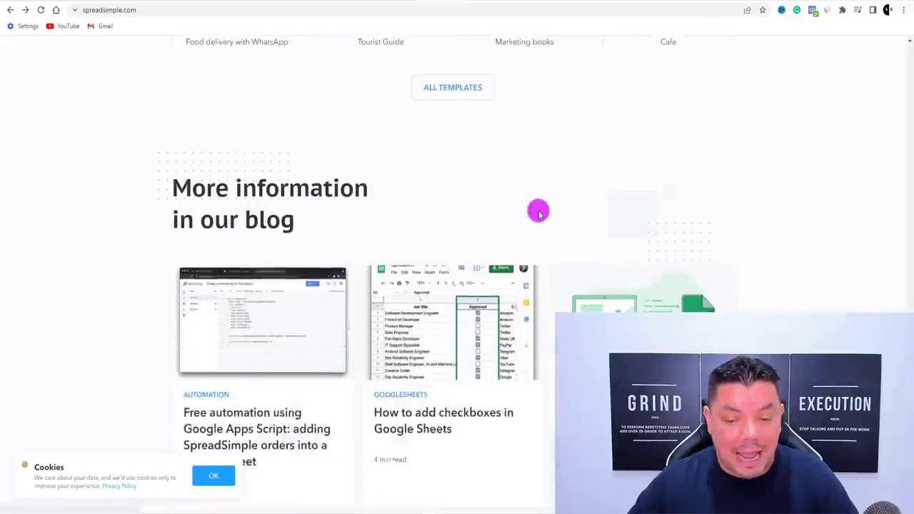
pyautogui.scroll(-2, 584, 230)
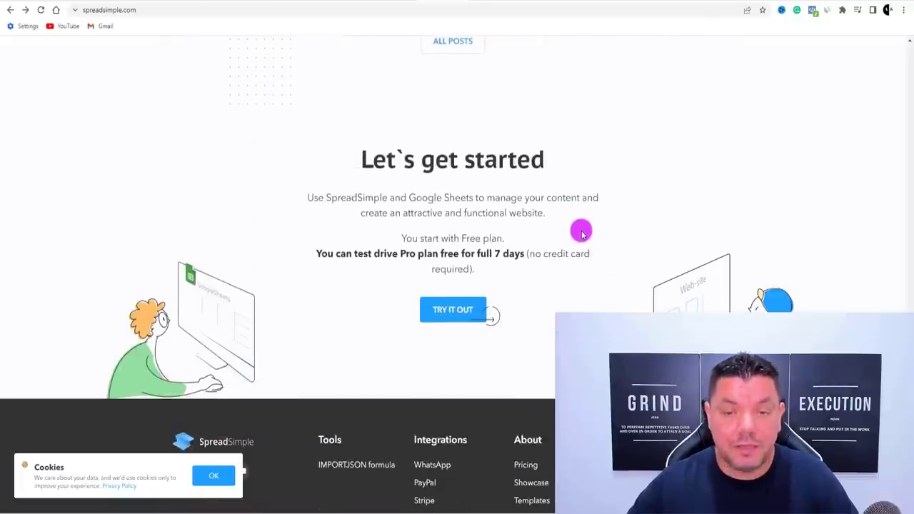
pyautogui.scroll(15, 582, 231)
pyautogui.scroll(20, 505, 87)
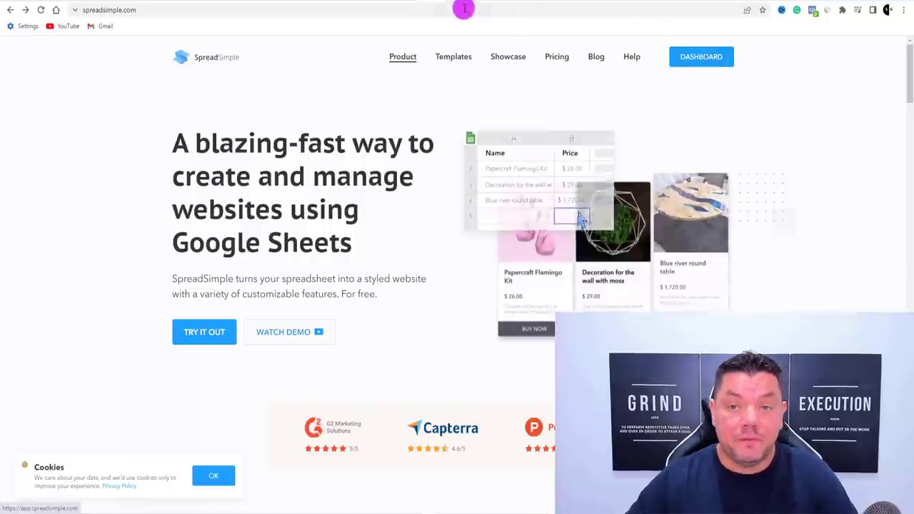
# Switch to the SpreadSimple dashboard and start creating a new website from a Google Sheet link
pyautogui.click(479, 2)
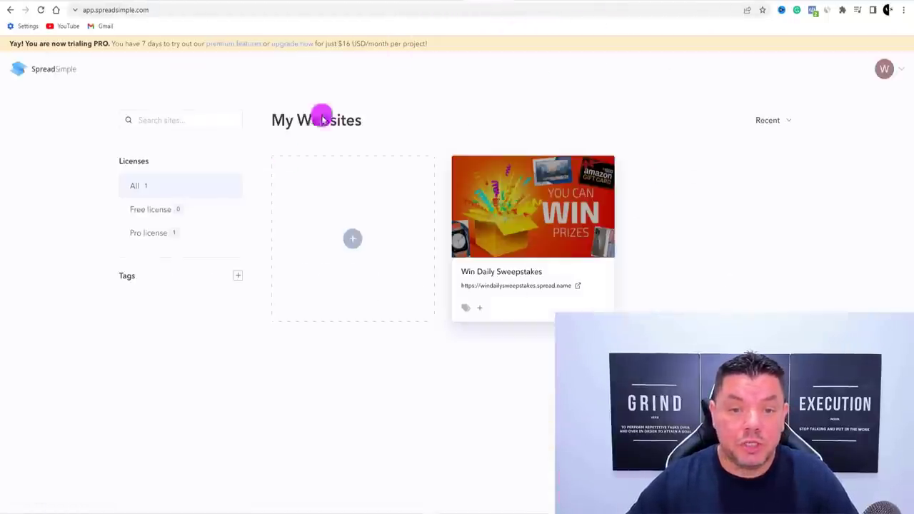
pyautogui.click(323, 220)
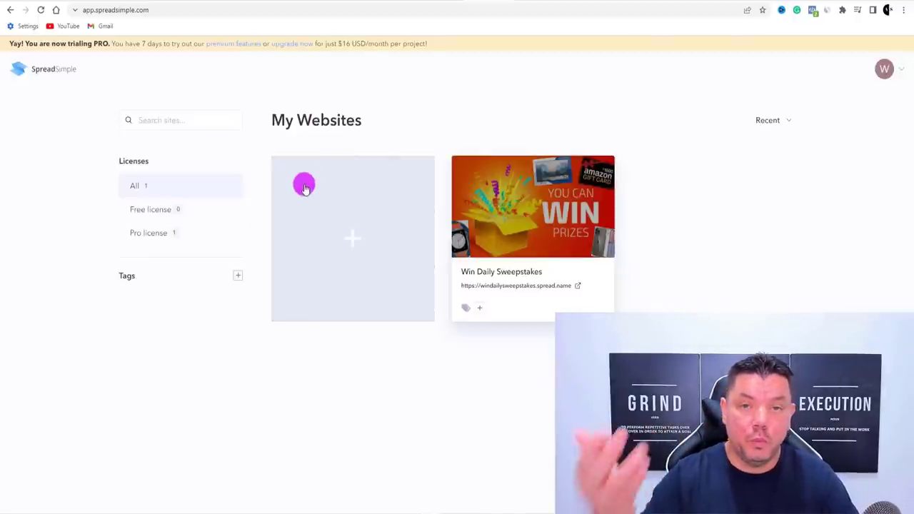
pyautogui.moveTo(547, 223)
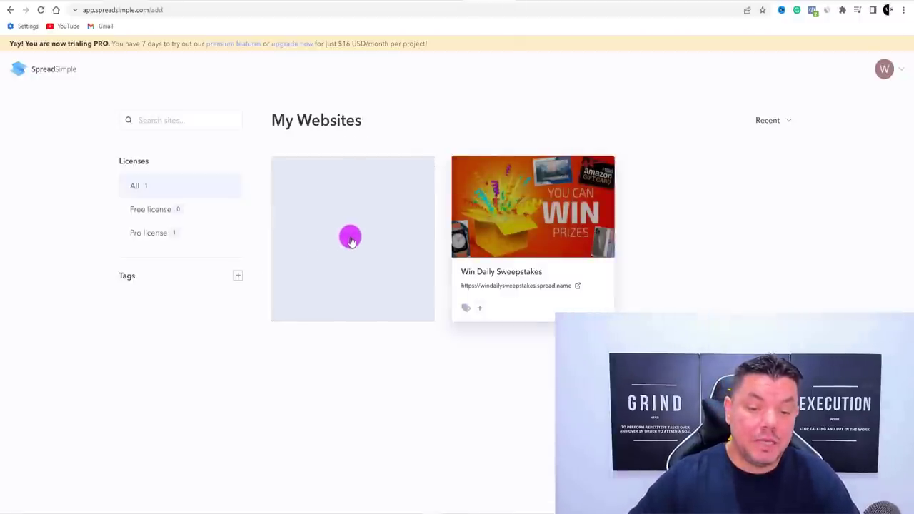
pyautogui.click(351, 240)
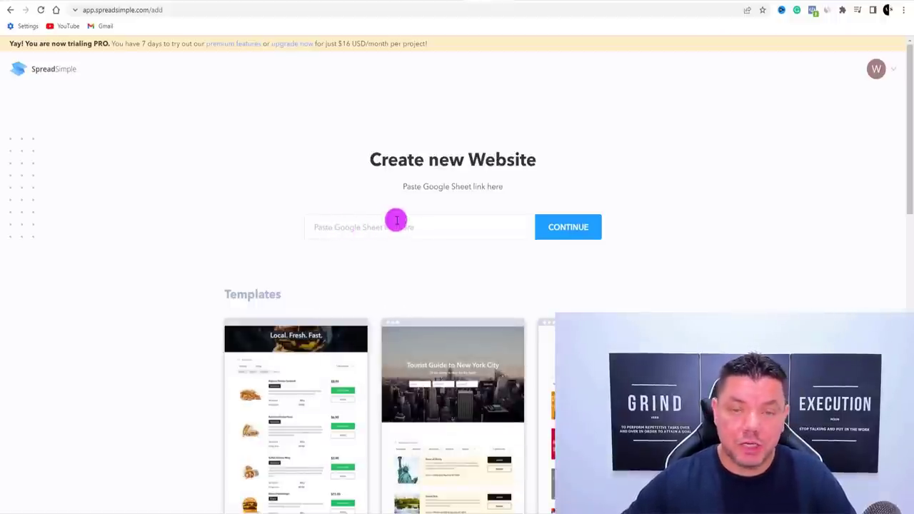
# Switch to the untitled Google Sheet listing the Samsung TV offers and rename it CPA OFFRES
pyautogui.click(339, 1)
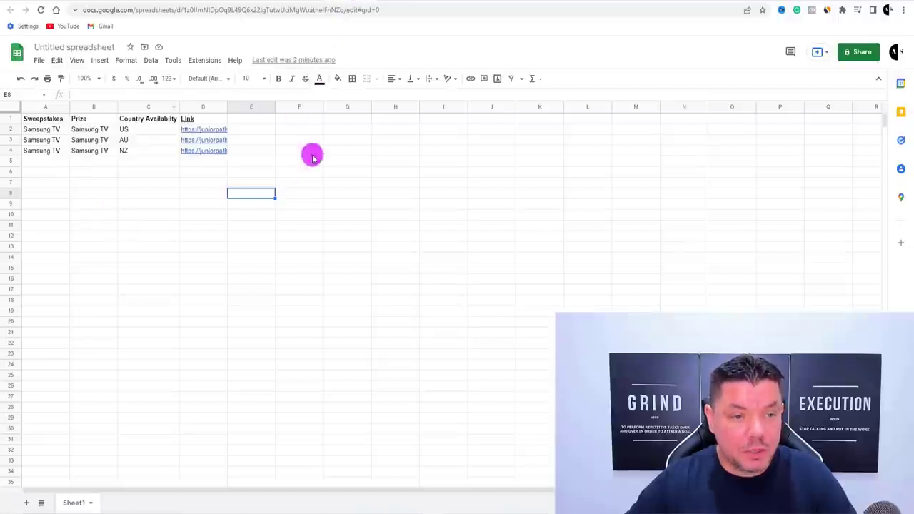
pyautogui.click(98, 45)
pyautogui.write('CPA OFFRES')
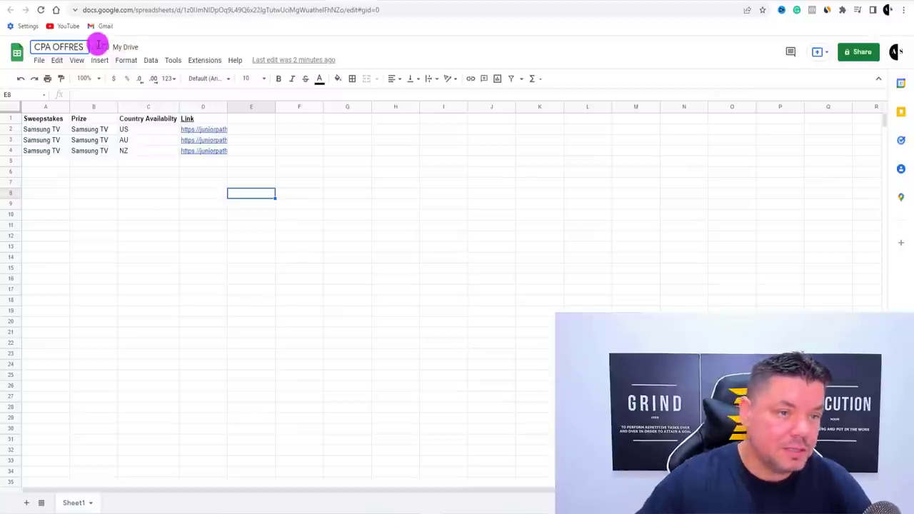
pyautogui.click(138, 194)
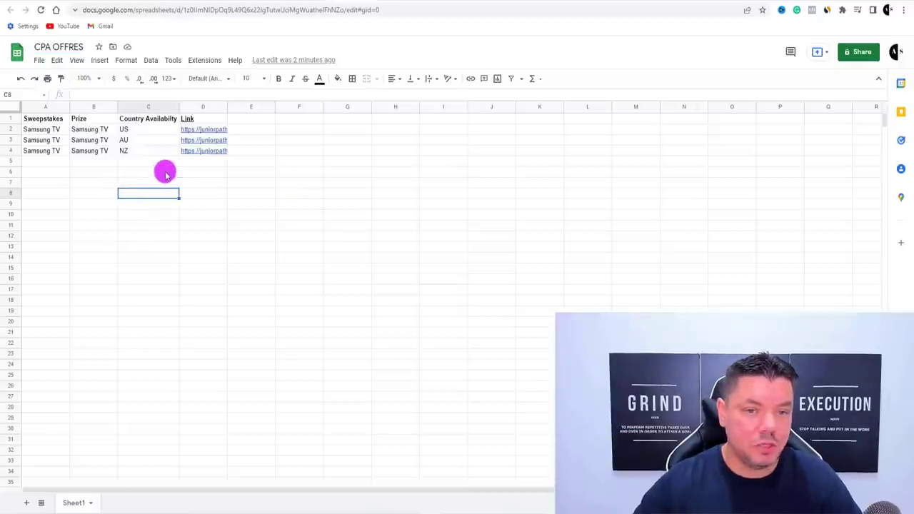
# Share the CPA OFFRES sheet with anyone with the link and copy its sharing link
pyautogui.click(860, 52)
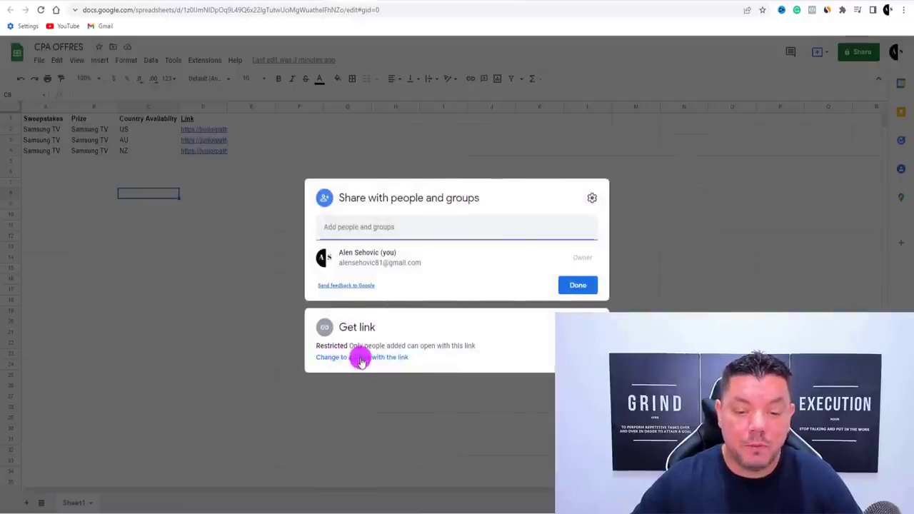
pyautogui.click(360, 357)
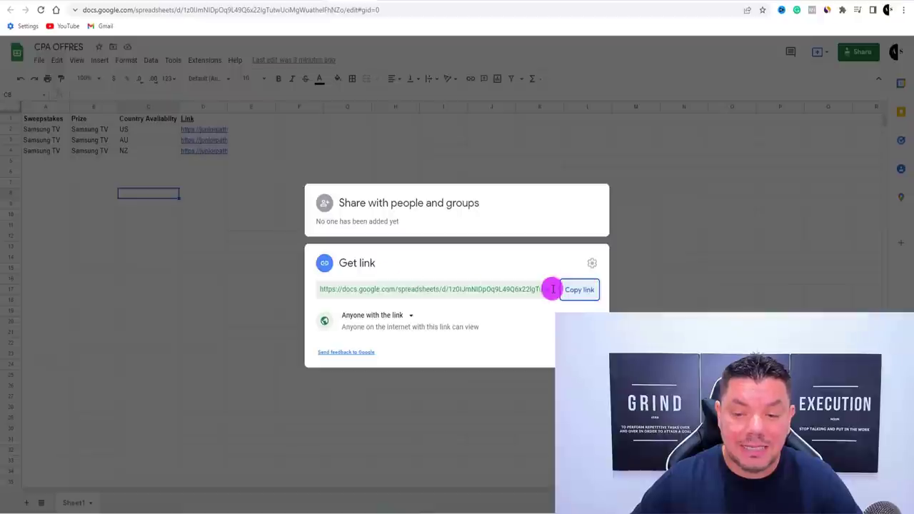
pyautogui.click(577, 288)
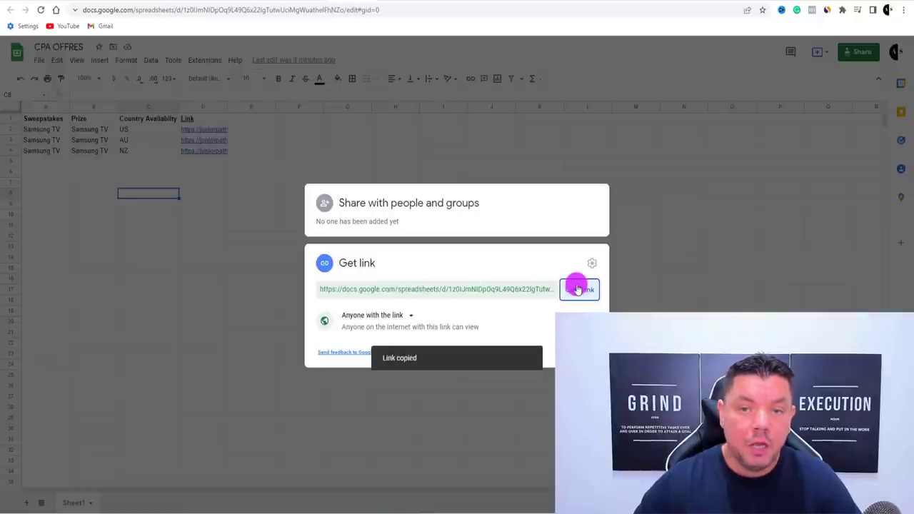
# Switch to SpreadSimple and create a new website from the copied CPA OFFRES sheet link
pyautogui.click(464, 13)
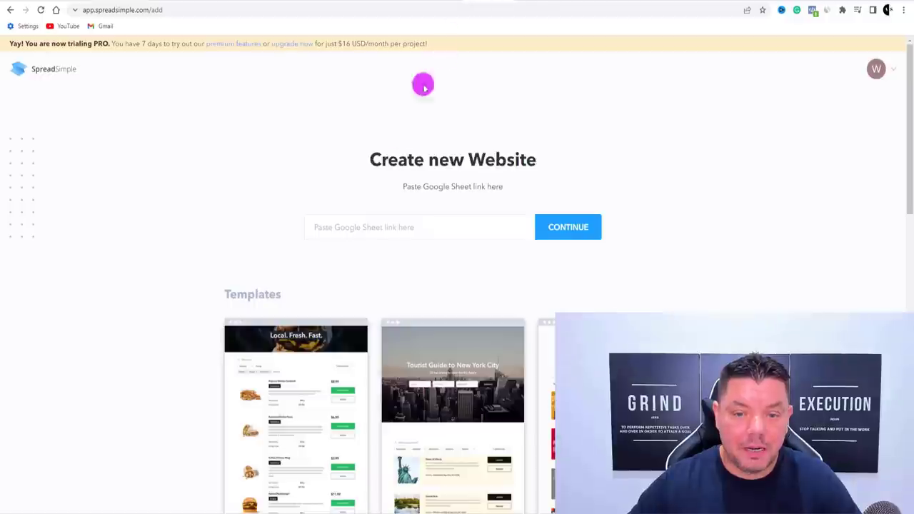
pyautogui.click(358, 228)
pyautogui.hotkey('ctrl', 'v')
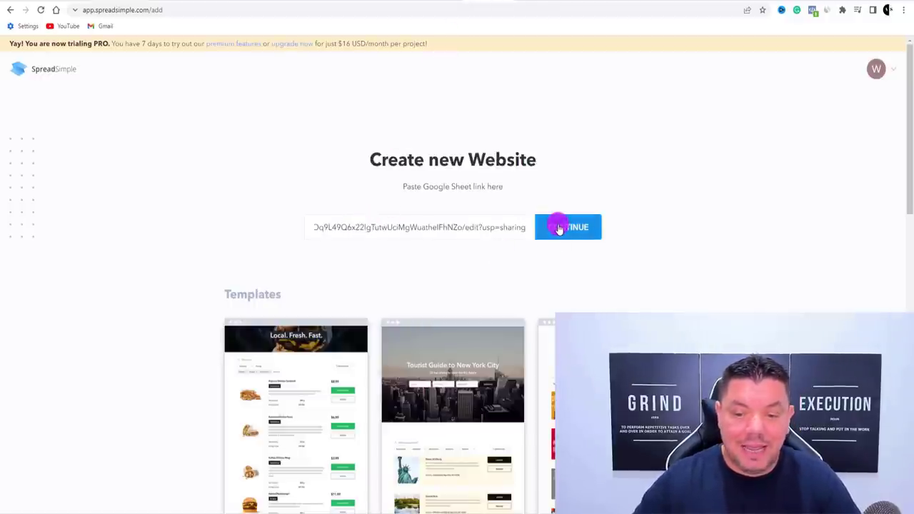
pyautogui.scroll(-3, 558, 234)
pyautogui.scroll(2, 575, 198)
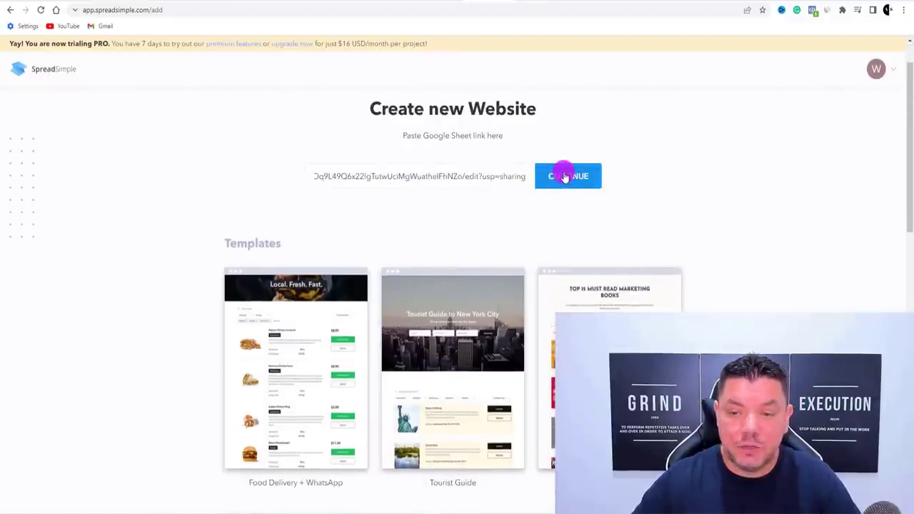
pyautogui.click(564, 176)
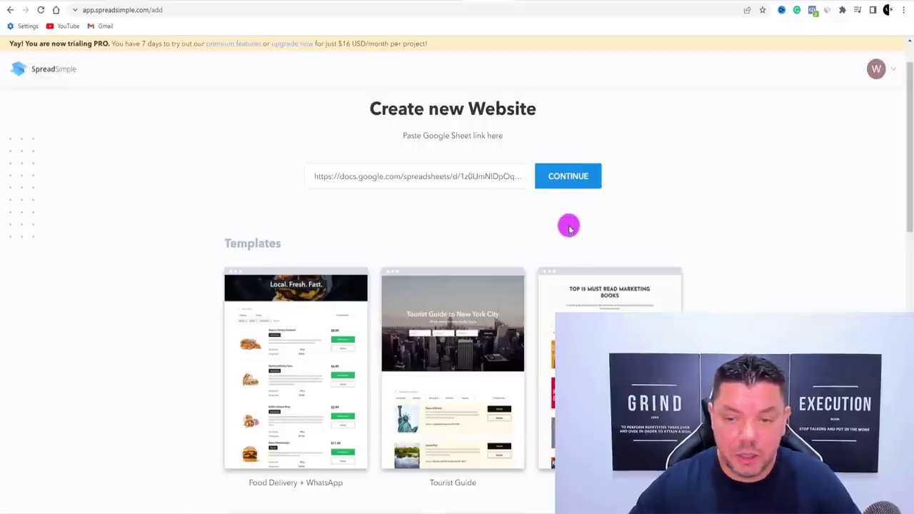
pyautogui.click(558, 170)
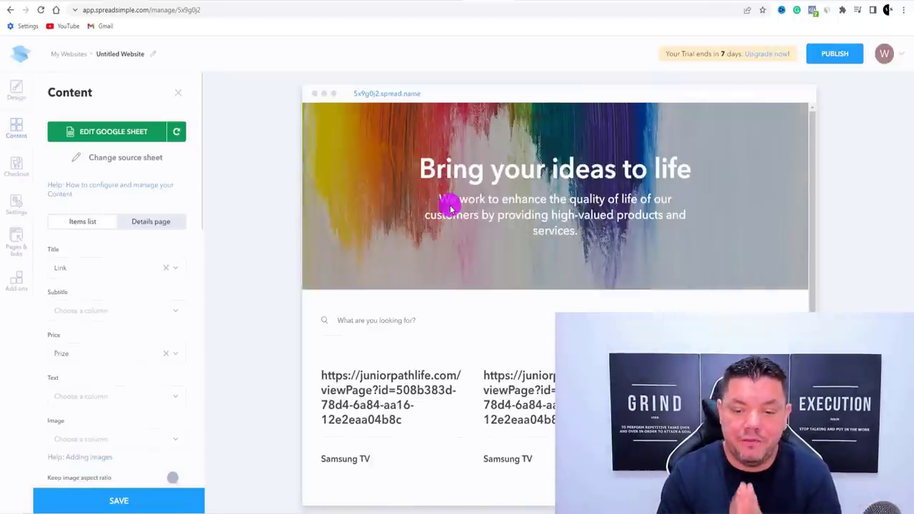
pyautogui.scroll(-1, 473, 397)
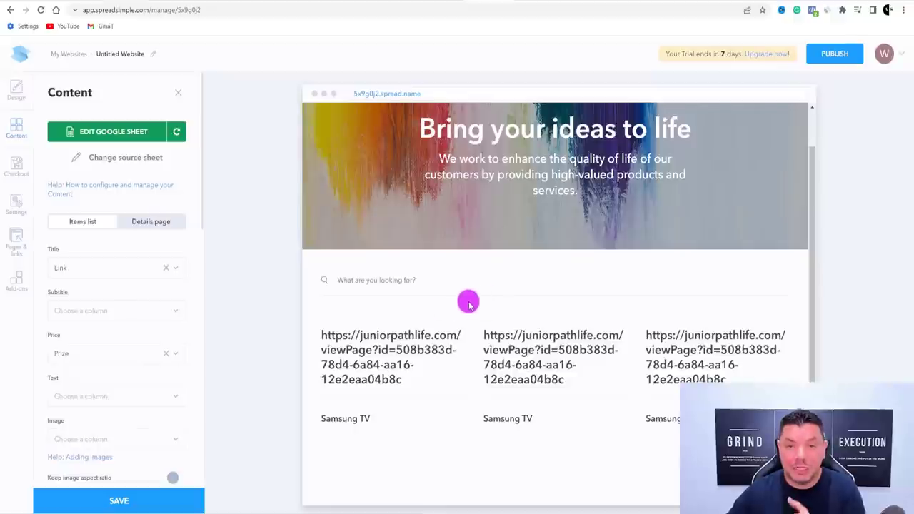
# Switch to the CPA OFFRES sheet, finish its sharing dialog and return to the SpreadSimple website editor
pyautogui.click(366, 2)
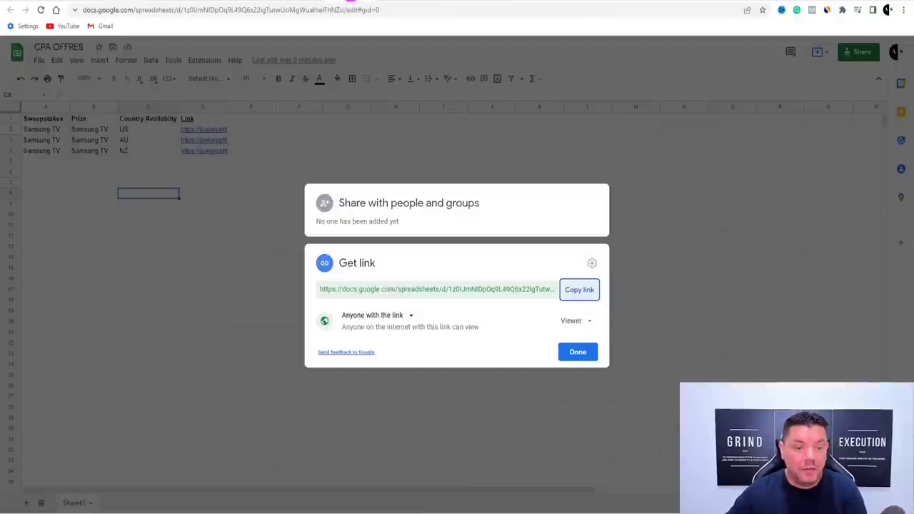
pyautogui.click(580, 352)
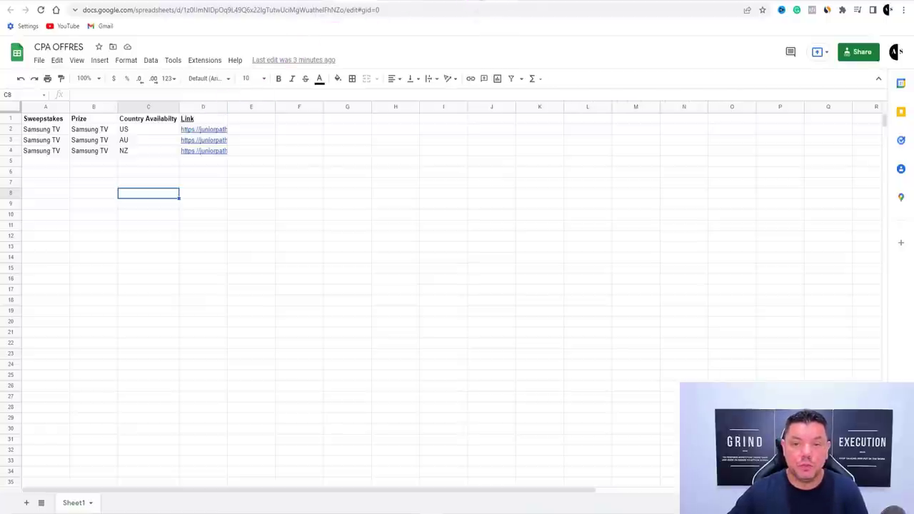
pyautogui.click(475, 1)
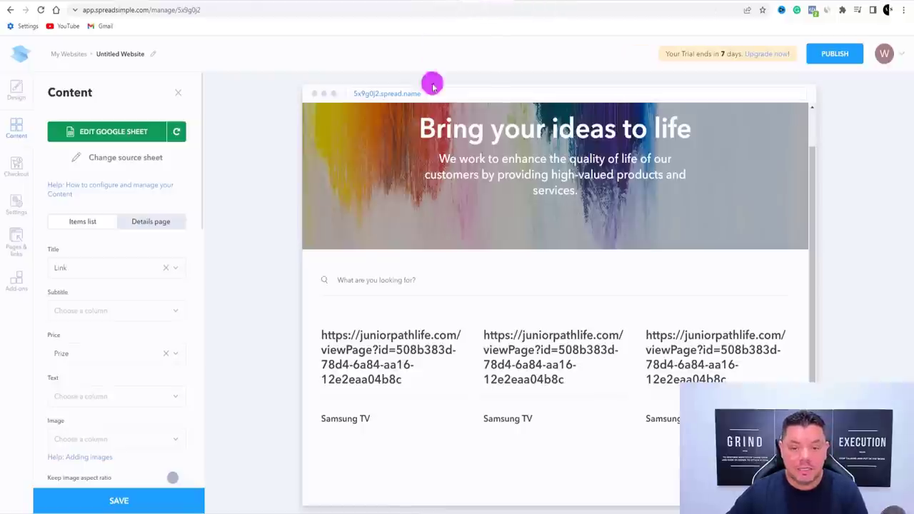
# Assign the Sweepstakes column to the item title and price, and the Country Availabilty column to the subtitle
pyautogui.click(174, 269)
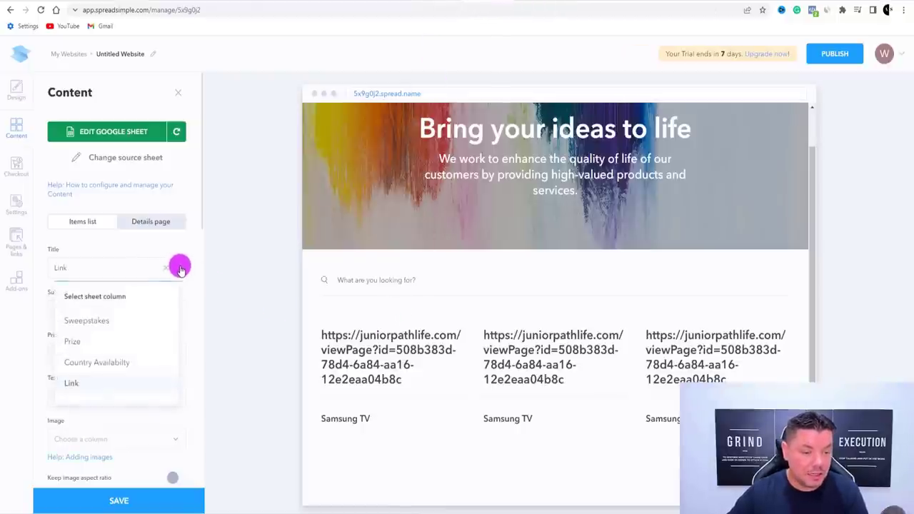
pyautogui.click(100, 321)
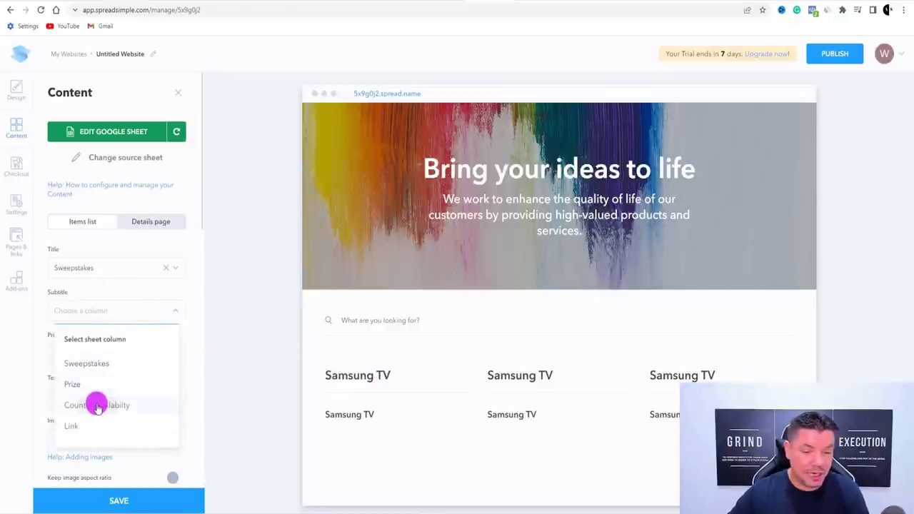
pyautogui.click(96, 405)
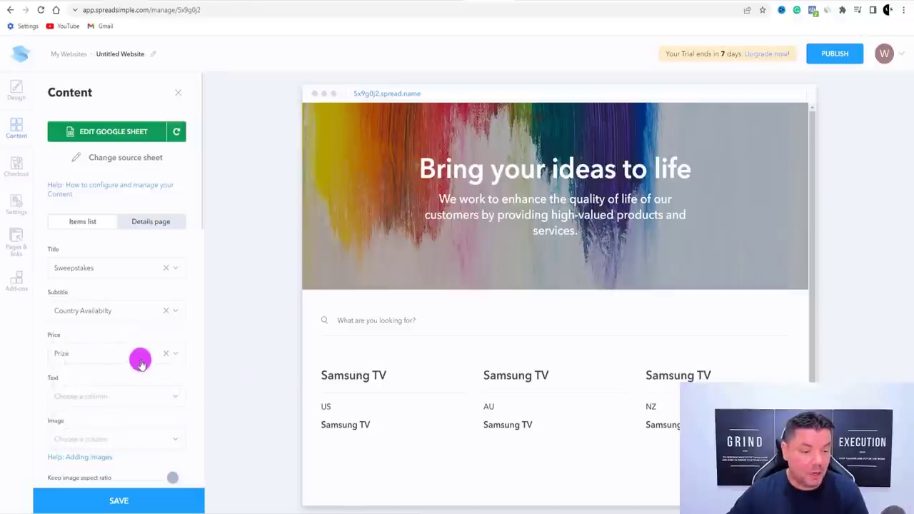
pyautogui.click(97, 352)
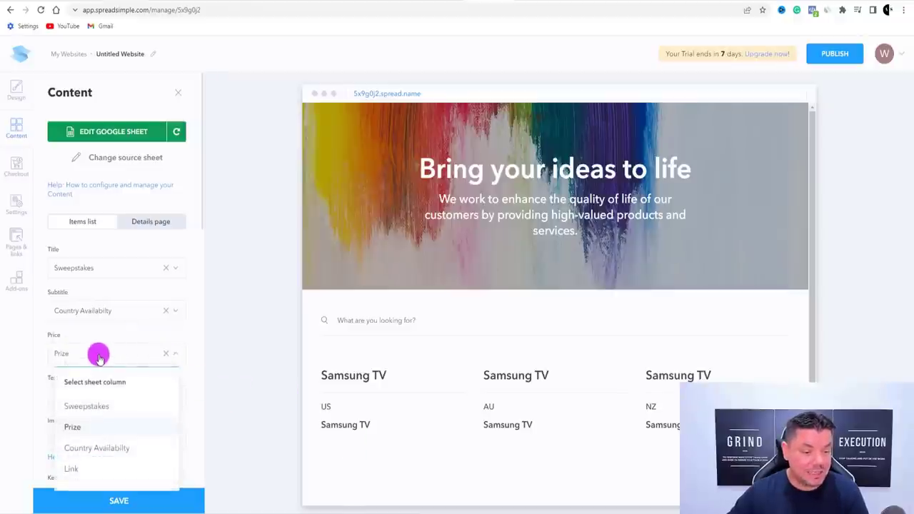
pyautogui.click(107, 408)
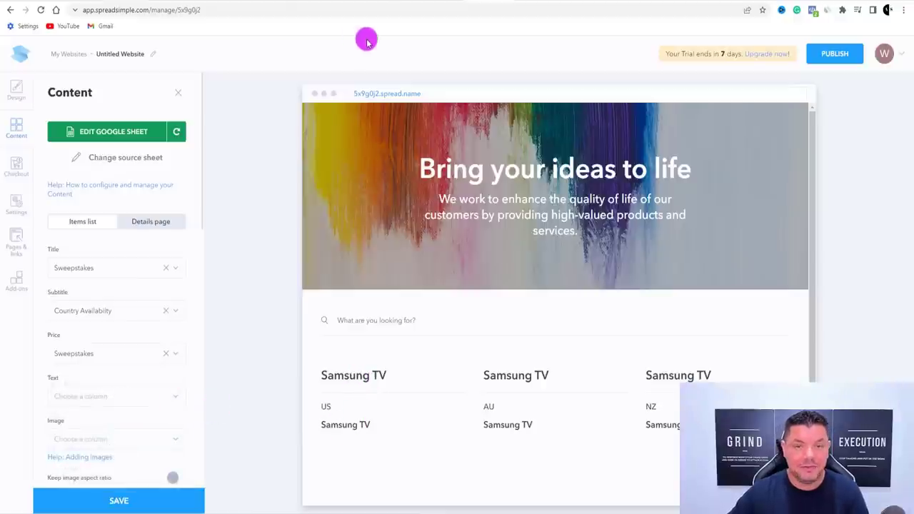
# Switch to the SWEEP STAKES PRIZES sheet and copy the "Available in" wording from cell C2
pyautogui.click(322, 2)
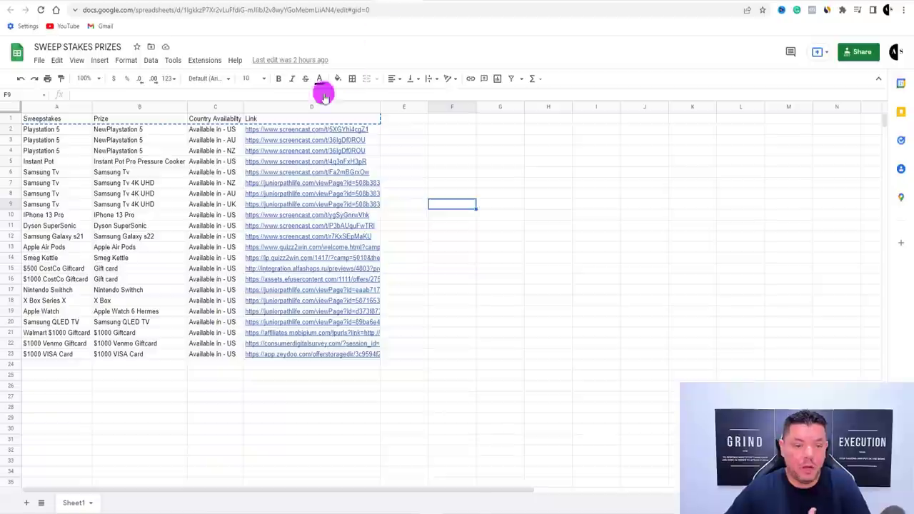
pyautogui.click(214, 130)
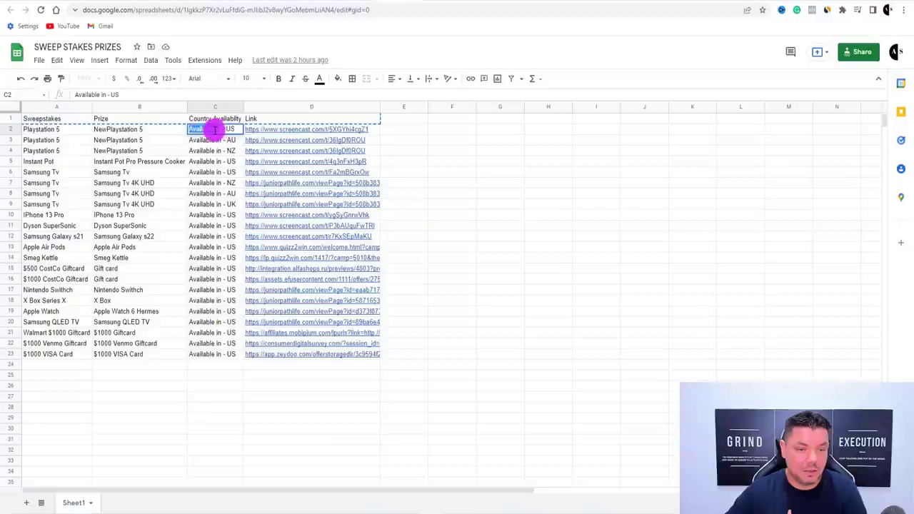
pyautogui.rightClick(215, 129)
pyautogui.click(239, 167)
# Switch to the CPA OFFRES sheet and prefix the countries in C2 to C4 with "Available in"
pyautogui.click(320, 4)
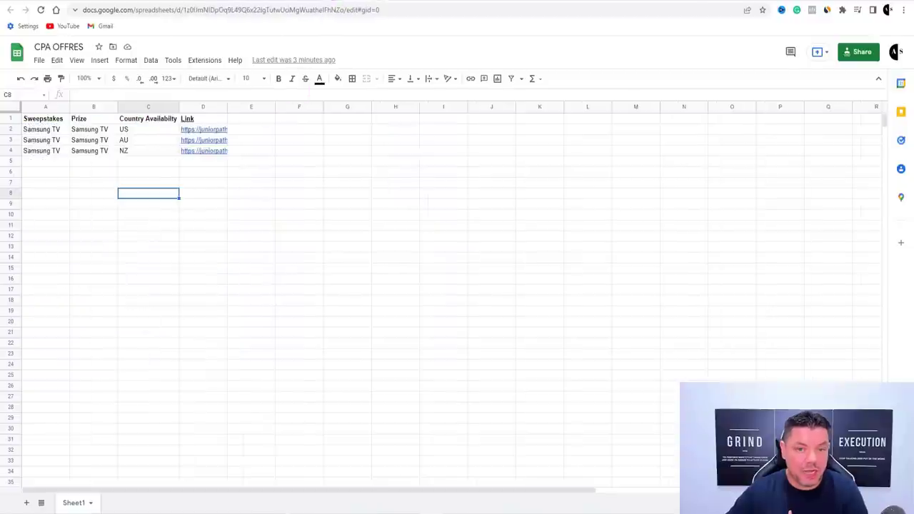
pyautogui.click(123, 129)
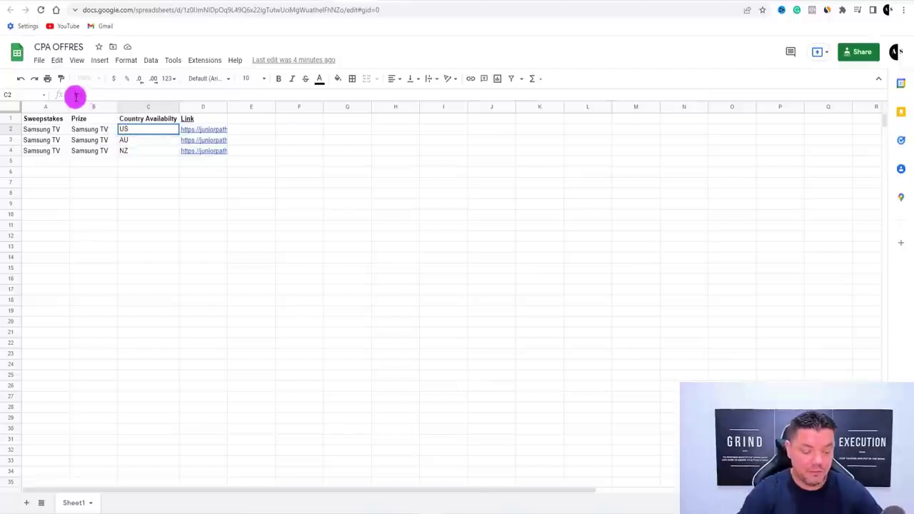
pyautogui.click(121, 143)
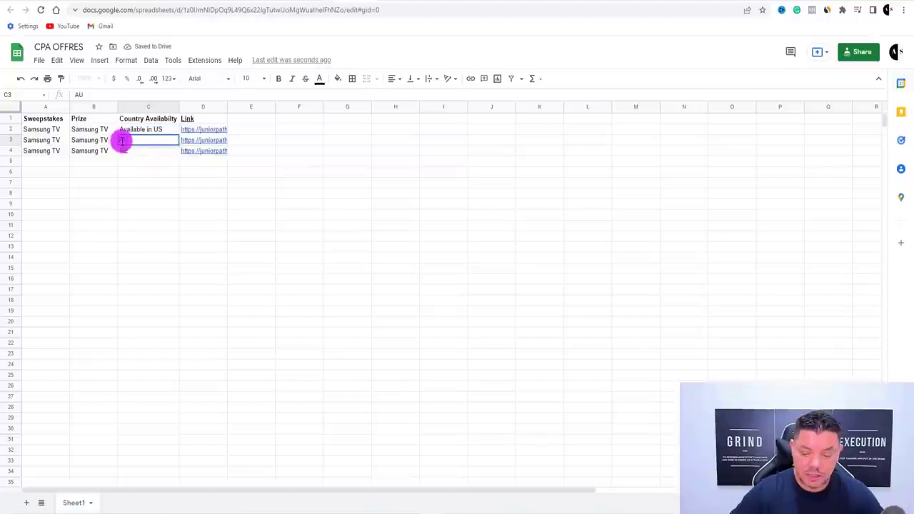
pyautogui.click(121, 152)
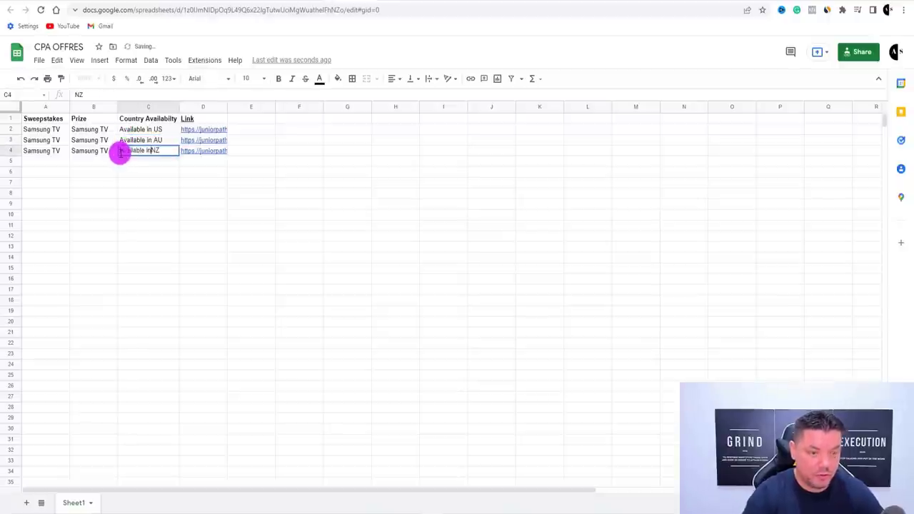
pyautogui.click(173, 202)
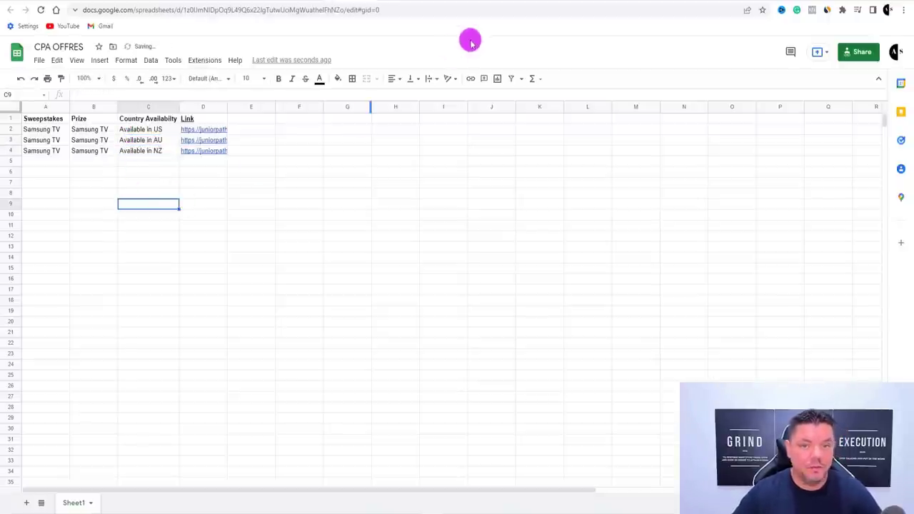
# Reload the SpreadSimple website editor and set the item title to Sweepstakes and the subtitle to Country Availabilty
pyautogui.click(457, 7)
pyautogui.scroll(-1, 488, 388)
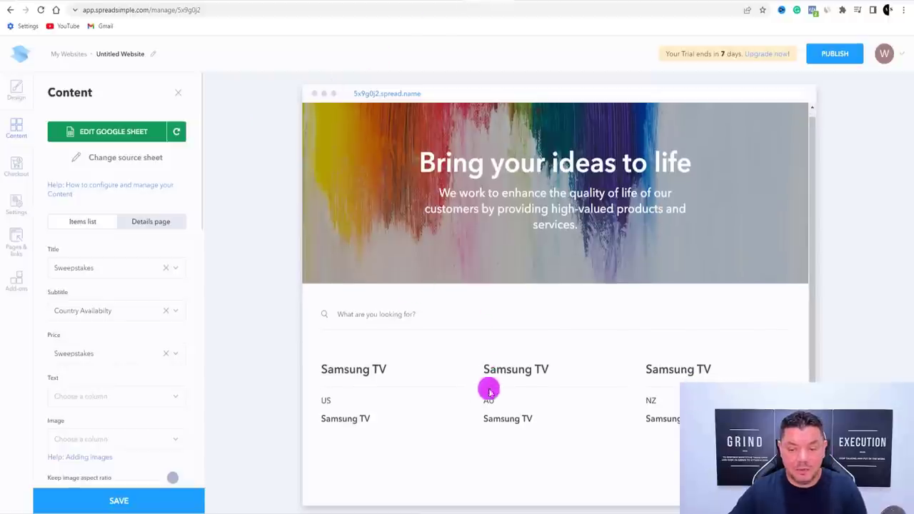
pyautogui.click(40, 10)
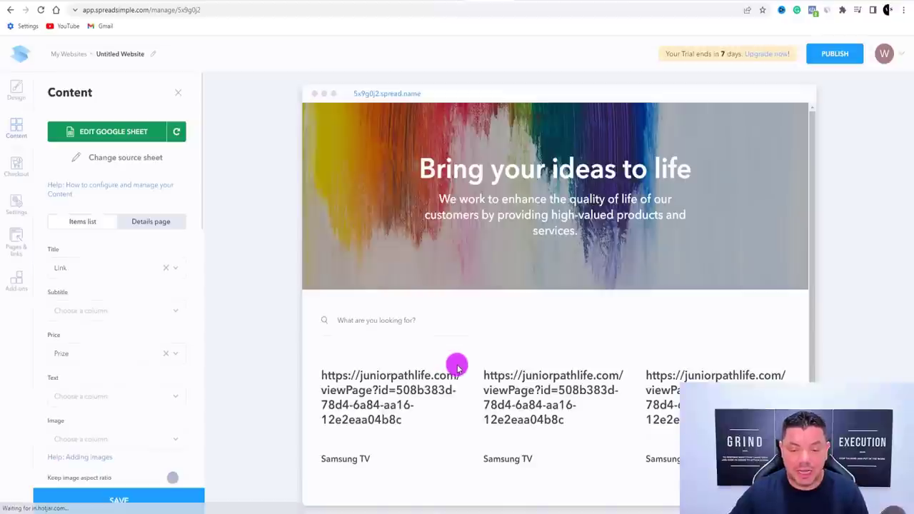
pyautogui.click(177, 268)
pyautogui.click(97, 318)
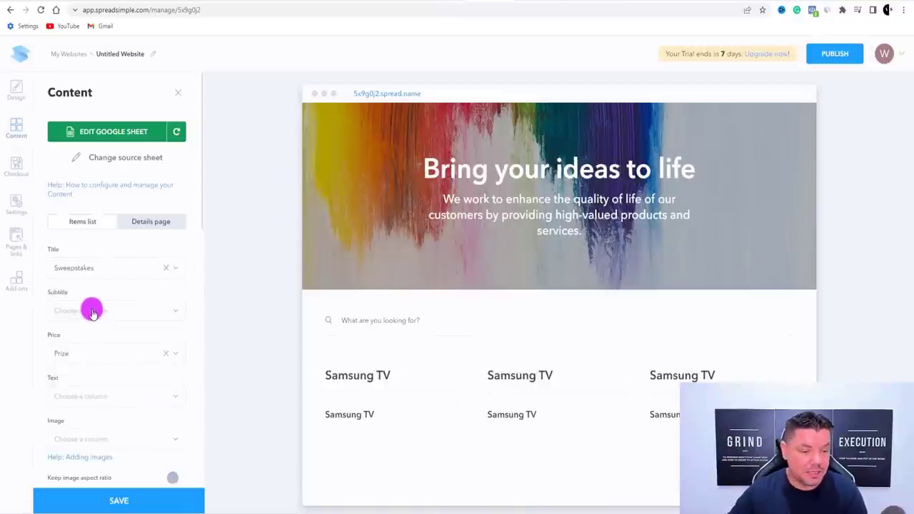
pyautogui.click(91, 312)
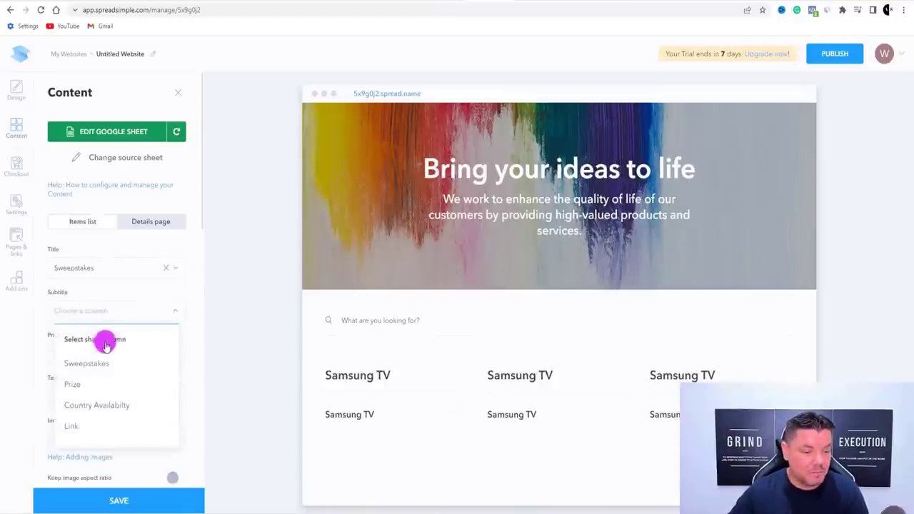
pyautogui.click(89, 405)
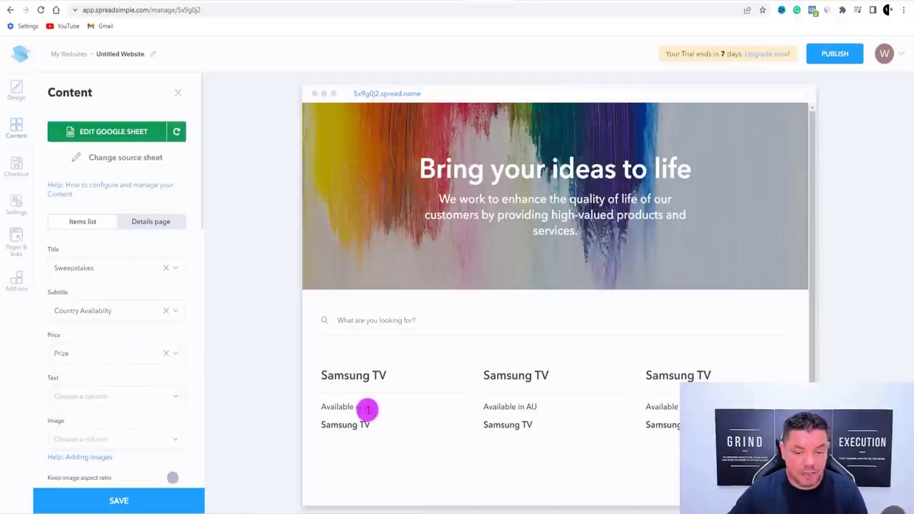
pyautogui.scroll(-1, 383, 393)
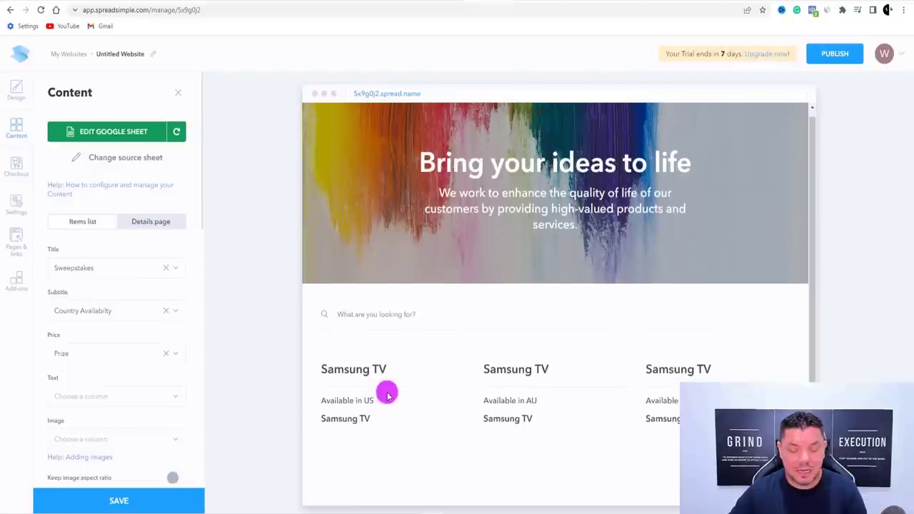
# Configure the primary button of the items as a link that redirects to the sheet's Link column
pyautogui.scroll(-5, 145, 285)
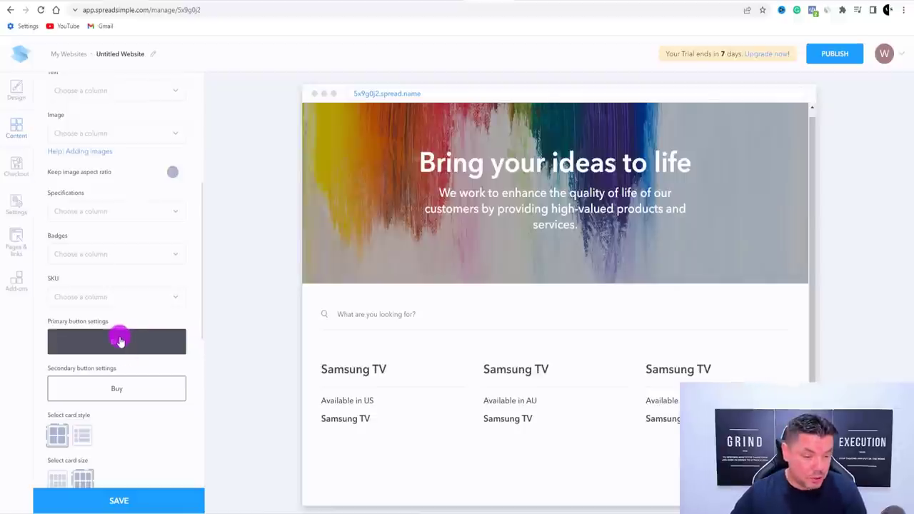
pyautogui.click(119, 342)
pyautogui.scroll(-2, 141, 399)
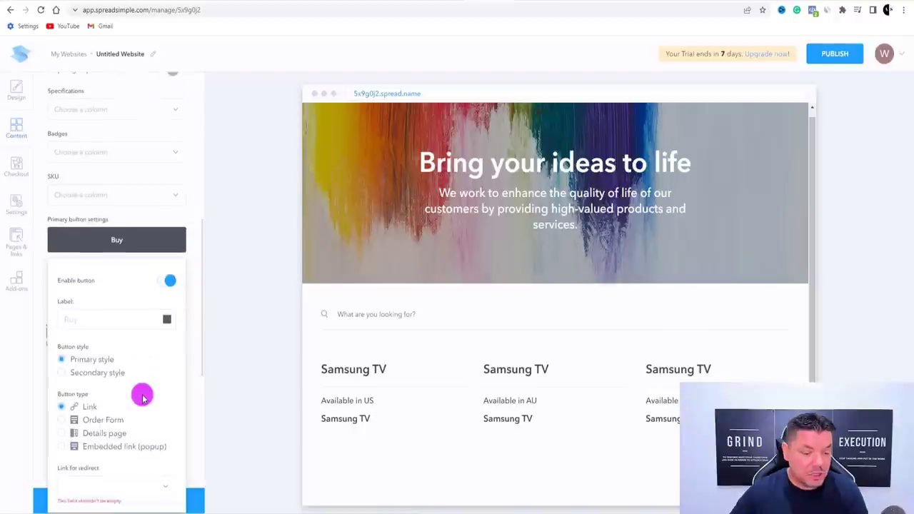
pyautogui.scroll(-1, 142, 396)
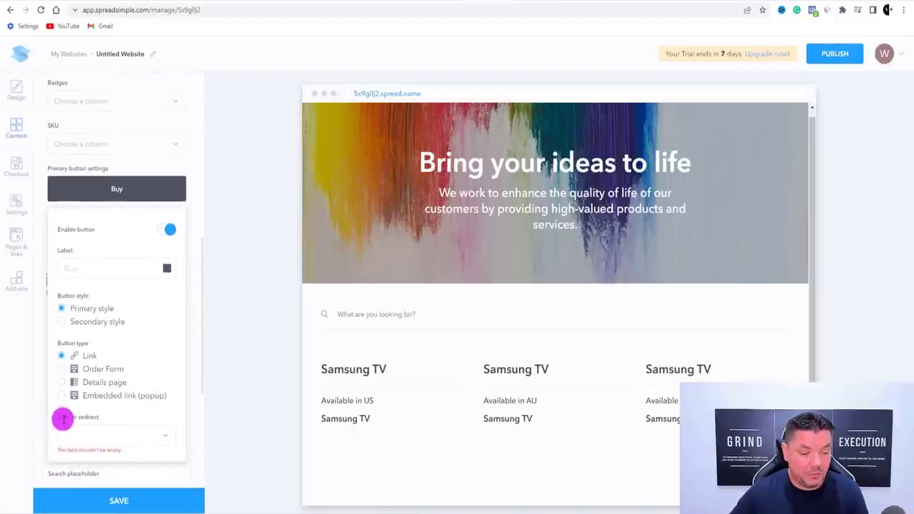
pyautogui.click(164, 436)
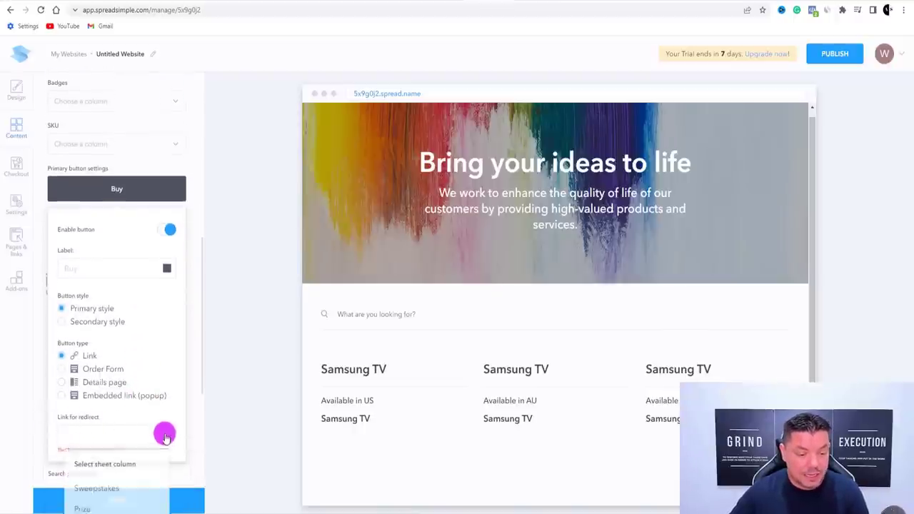
pyautogui.scroll(-3, 111, 404)
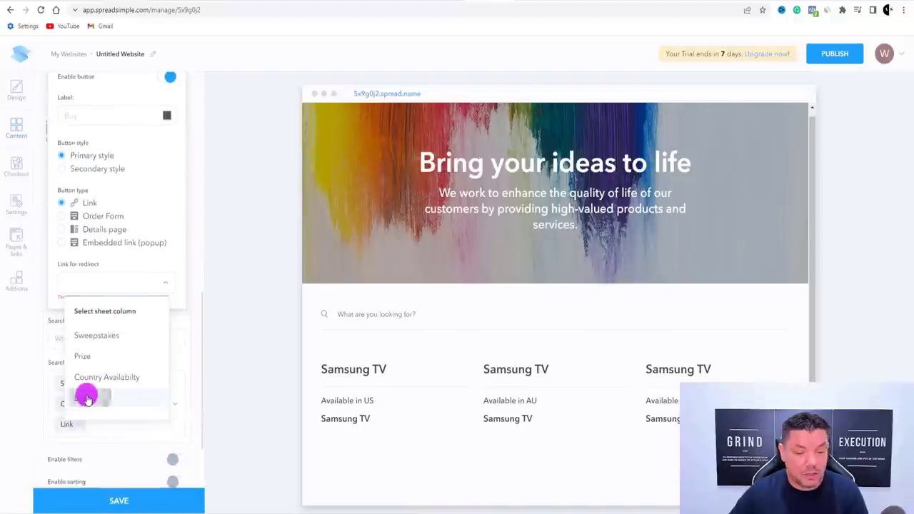
pyautogui.click(86, 398)
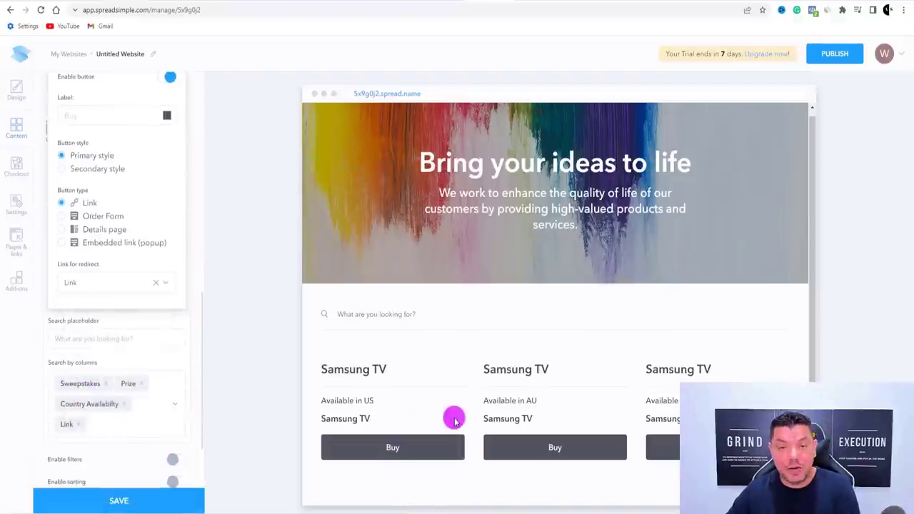
# Change the primary button's color to bright red
pyautogui.scroll(2, 125, 270)
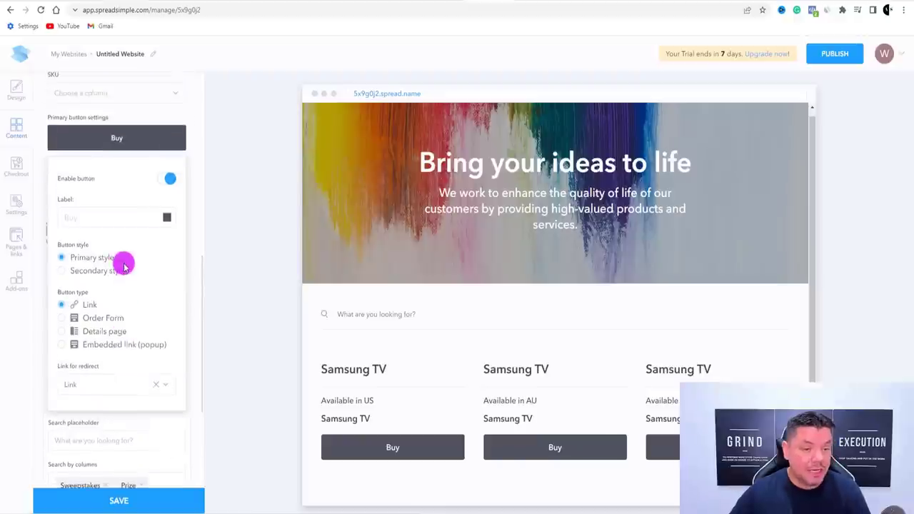
pyautogui.scroll(2, 124, 264)
pyautogui.click(166, 319)
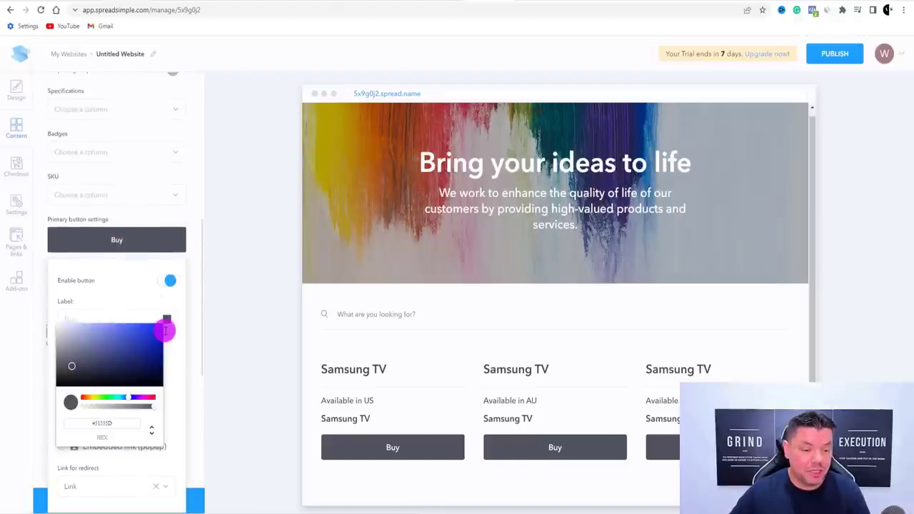
pyautogui.moveTo(128, 401); pyautogui.dragTo(149, 367)
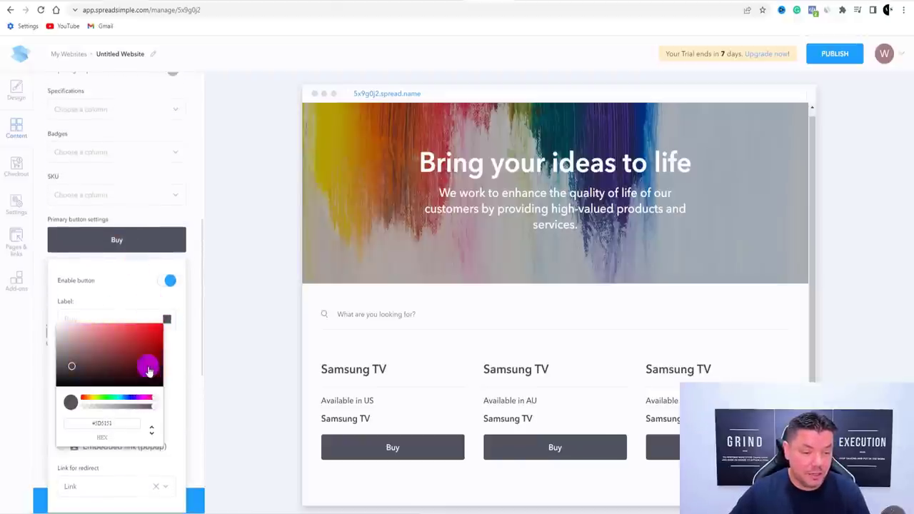
pyautogui.click(176, 319)
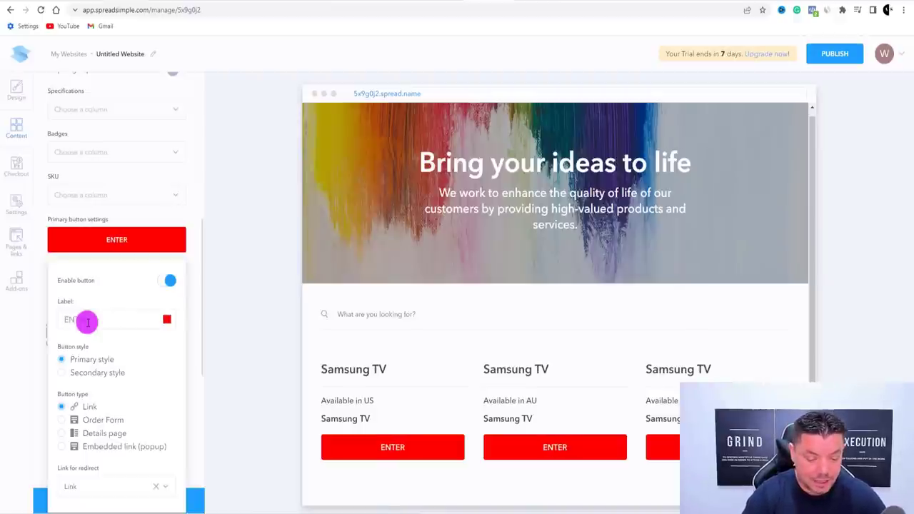
# Label the primary button "ENTER SWEEPSTAKES HERE"
pyautogui.write('EPST')
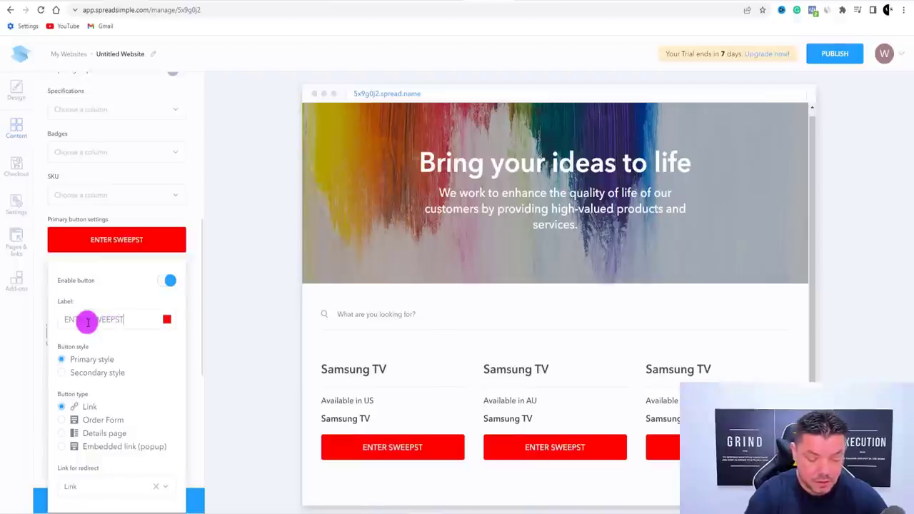
pyautogui.write('AKES HERE')
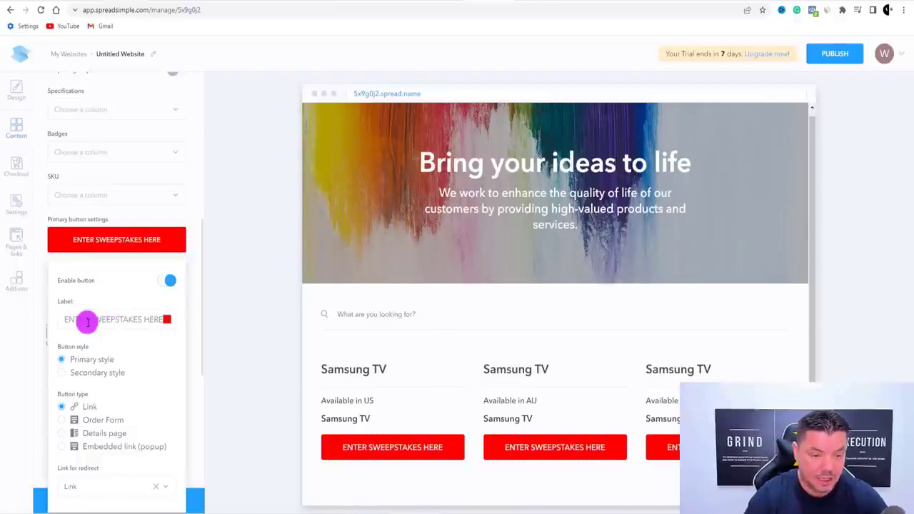
pyautogui.press('Return')
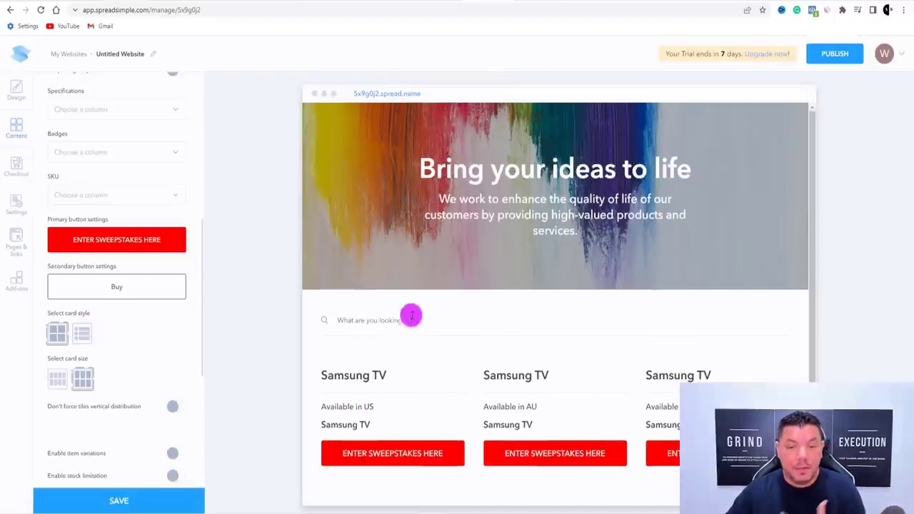
# Switch to the example site windailysweepstakes.spread.name and examine its cover banner and the list of prizes with their entry buttons
pyautogui.scroll(-1, 432, 343)
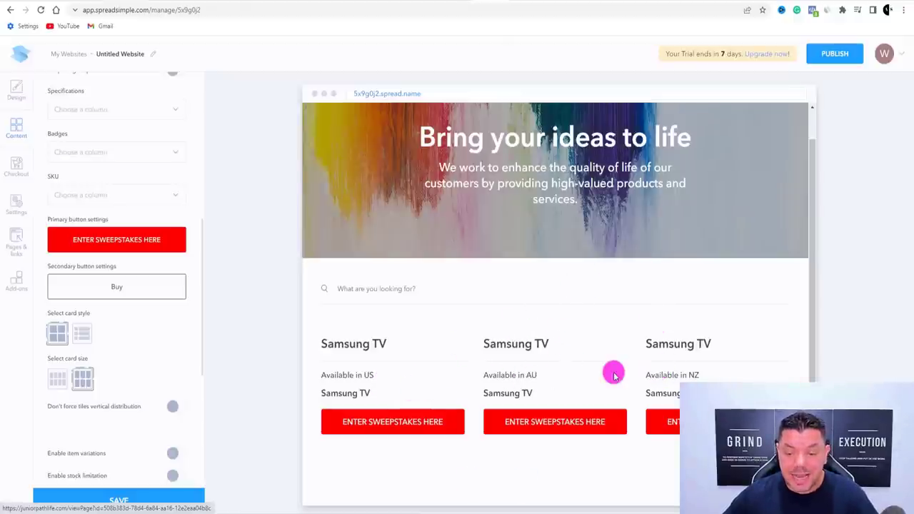
pyautogui.click(516, 2)
pyautogui.scroll(-8, 522, 184)
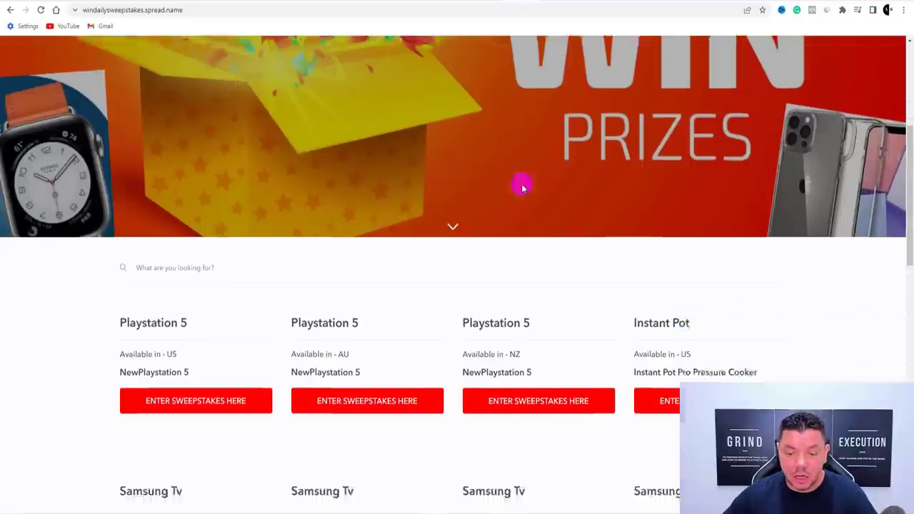
pyautogui.scroll(-2, 364, 193)
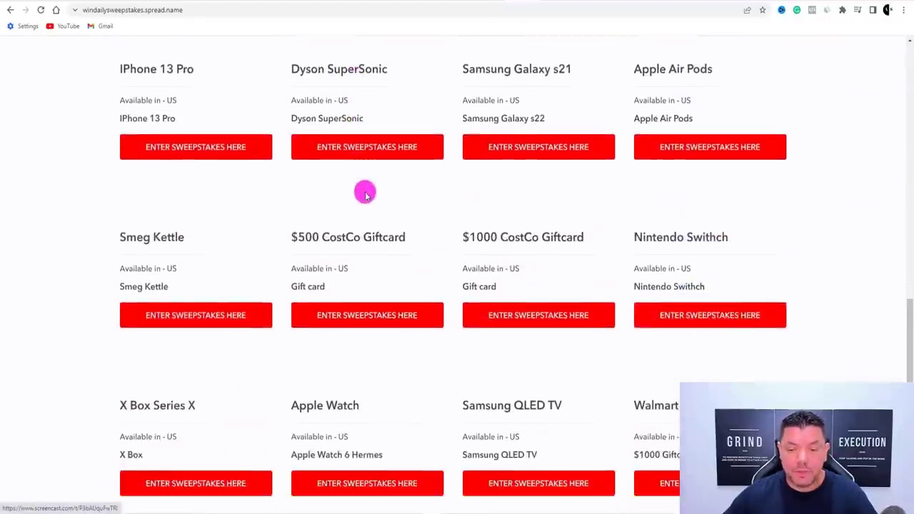
pyautogui.scroll(7, 374, 198)
pyautogui.scroll(-5, 478, 225)
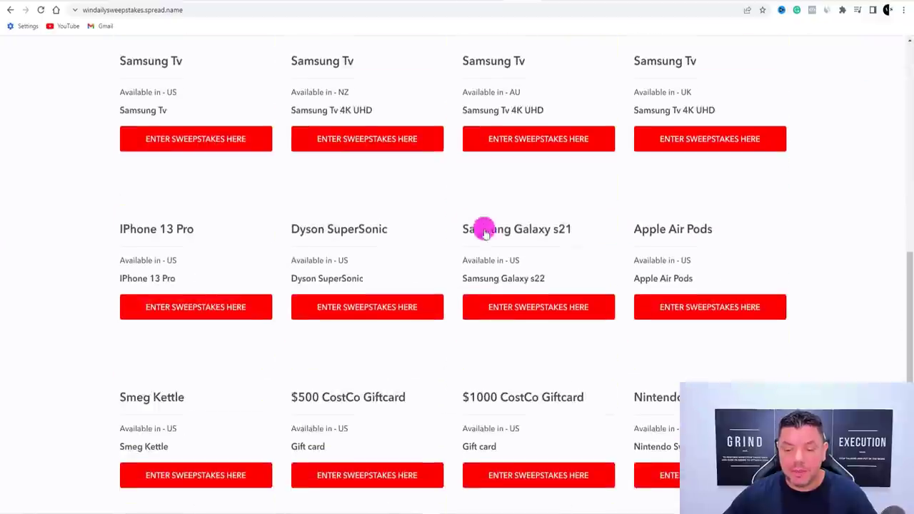
pyautogui.scroll(9, 485, 218)
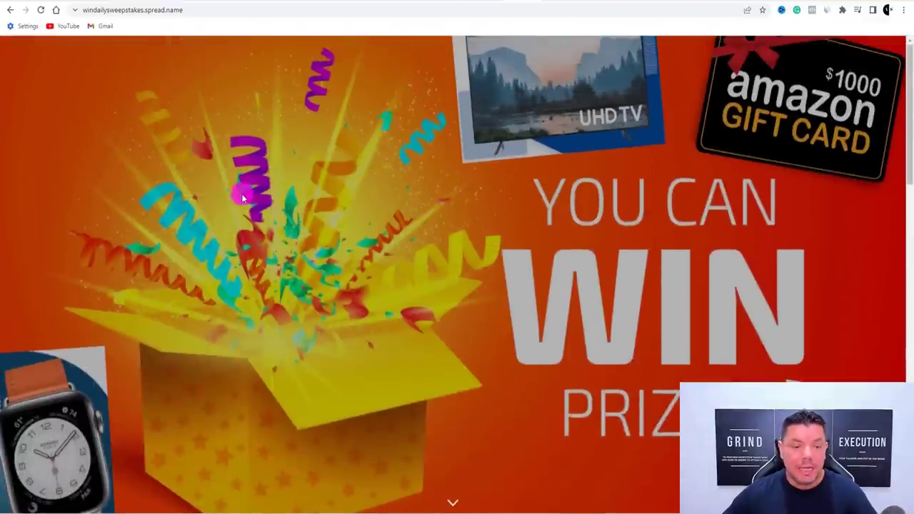
pyautogui.scroll(-2, 640, 216)
pyautogui.scroll(2, 664, 166)
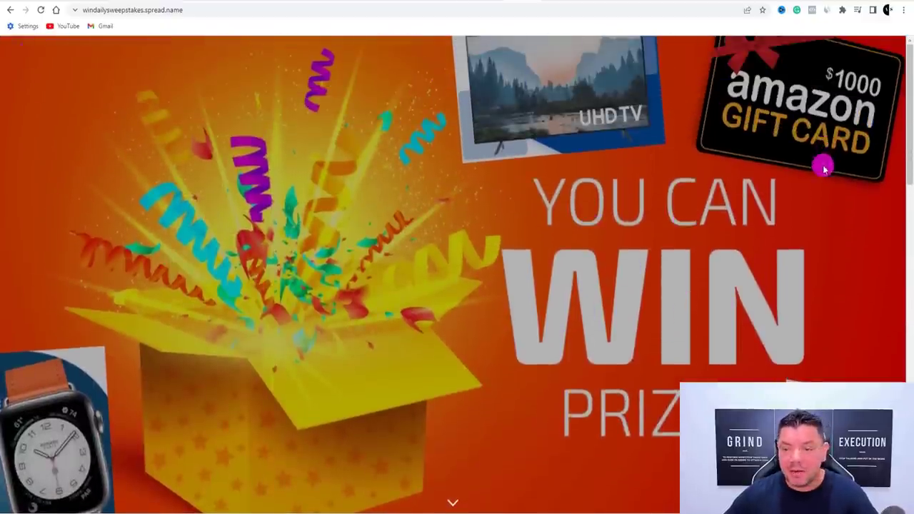
pyautogui.scroll(-2, 671, 164)
pyautogui.scroll(2, 669, 179)
pyautogui.scroll(-1, 742, 169)
pyautogui.scroll(-3, 739, 168)
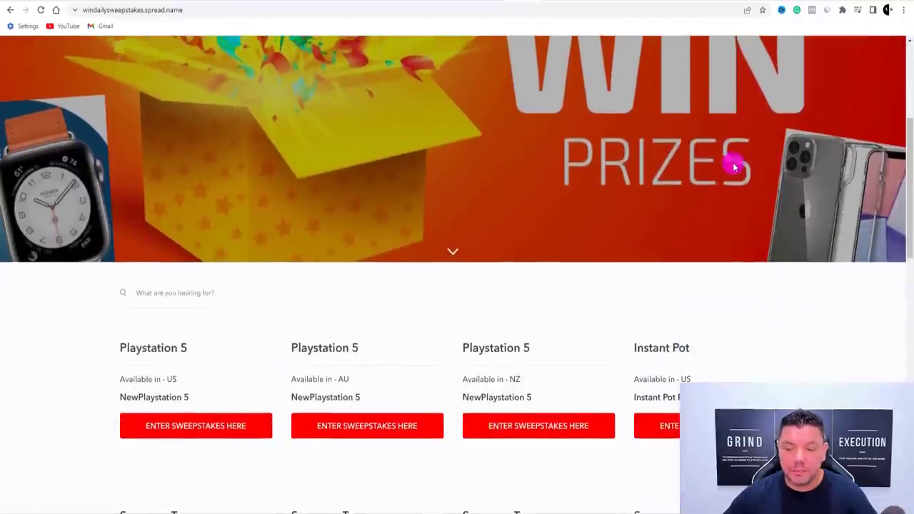
pyautogui.scroll(3, 483, 236)
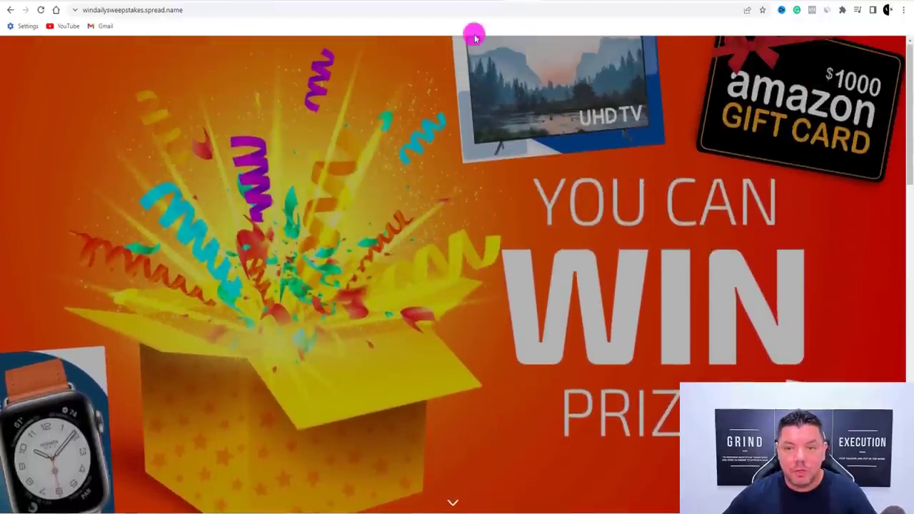
# Switch to Canva and examine the "YOU CAN WIN PRIZES" Facebook Cover design and its UHD TV picture
pyautogui.click(486, 2)
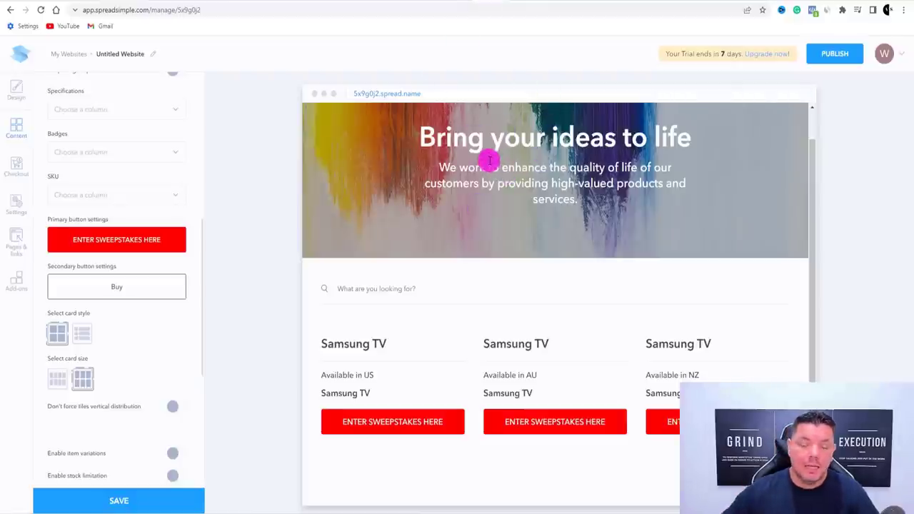
pyautogui.click(567, 2)
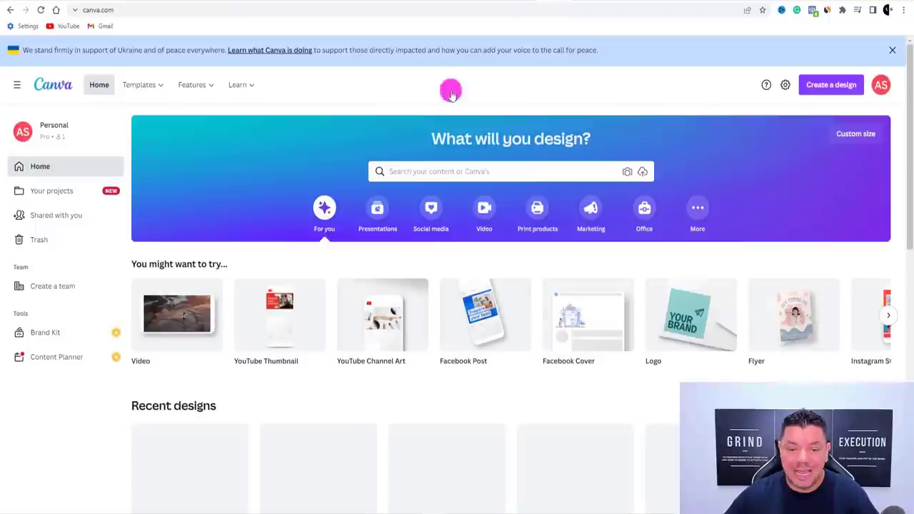
pyautogui.click(614, 2)
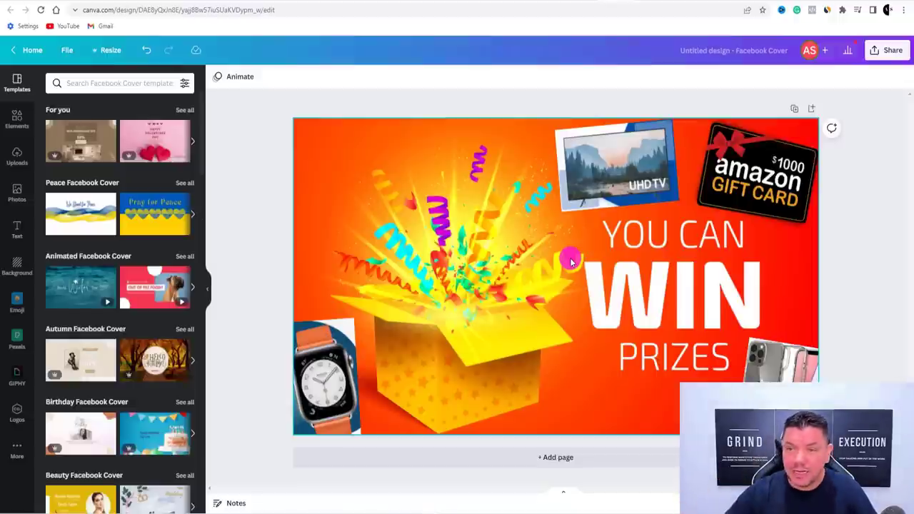
pyautogui.click(648, 169)
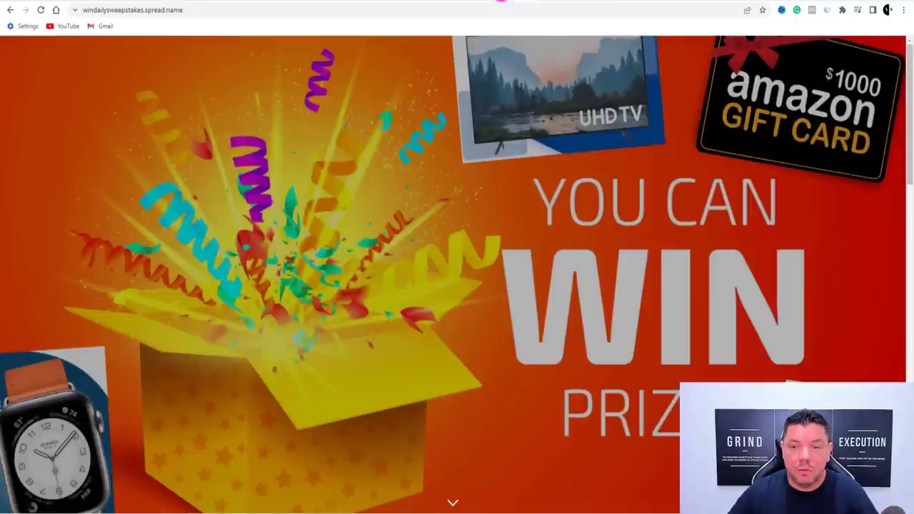
# Switch to the SpreadSimple editor, open the site's appearance settings, and try the dark theme before selecting the light one
pyautogui.click(499, 1)
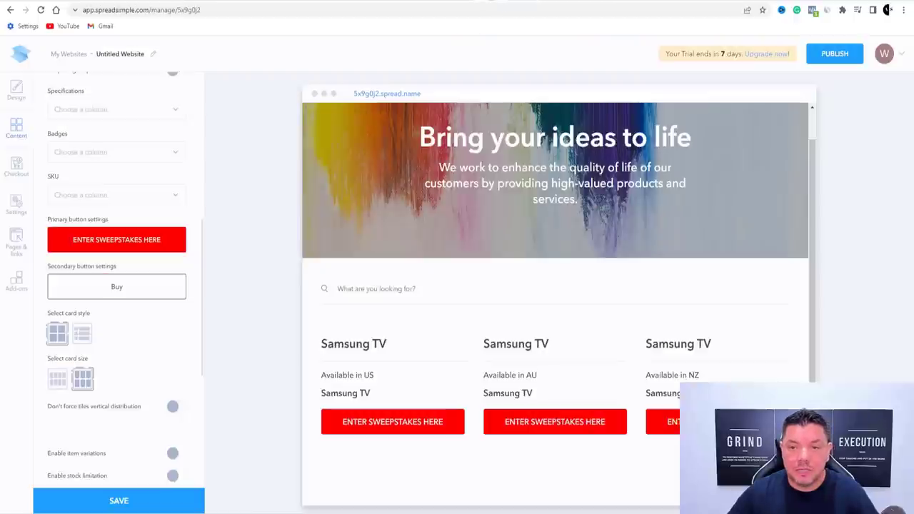
pyautogui.click(16, 88)
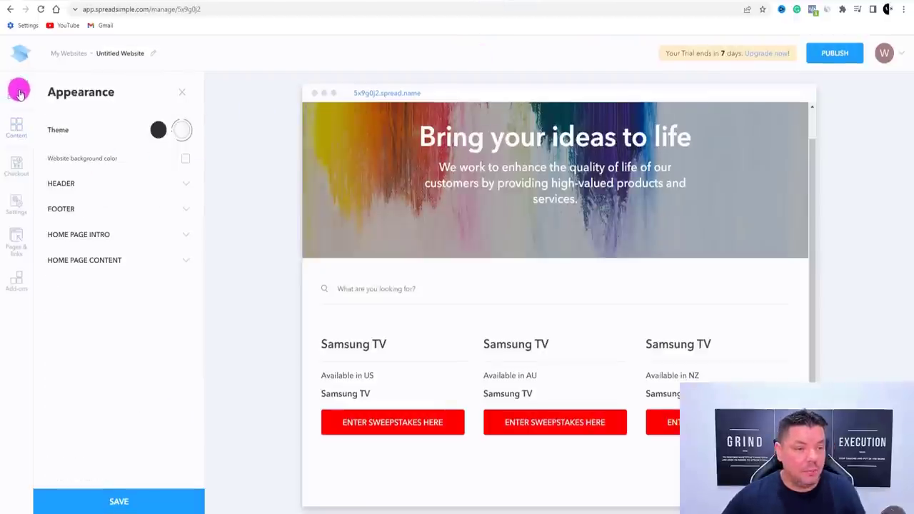
pyautogui.click(158, 128)
pyautogui.click(182, 129)
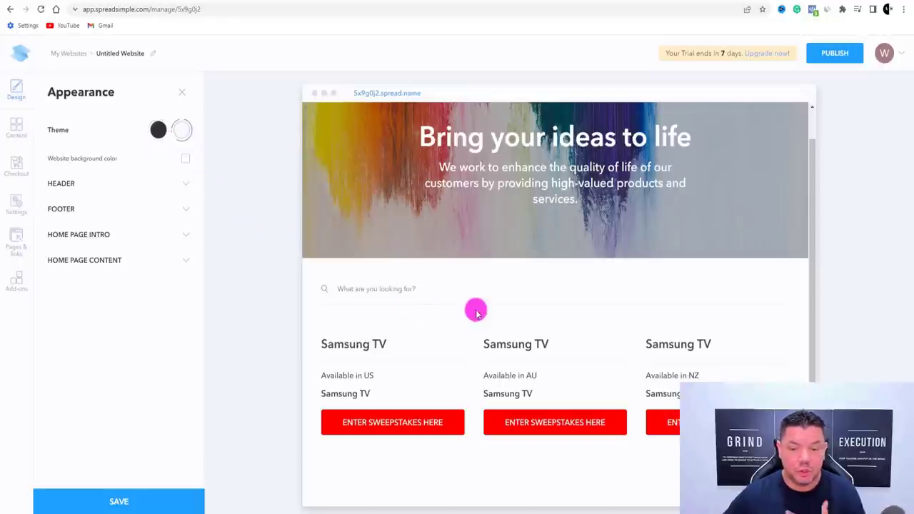
# Turn off the website header in the appearance settings
pyautogui.click(185, 184)
pyautogui.click(183, 208)
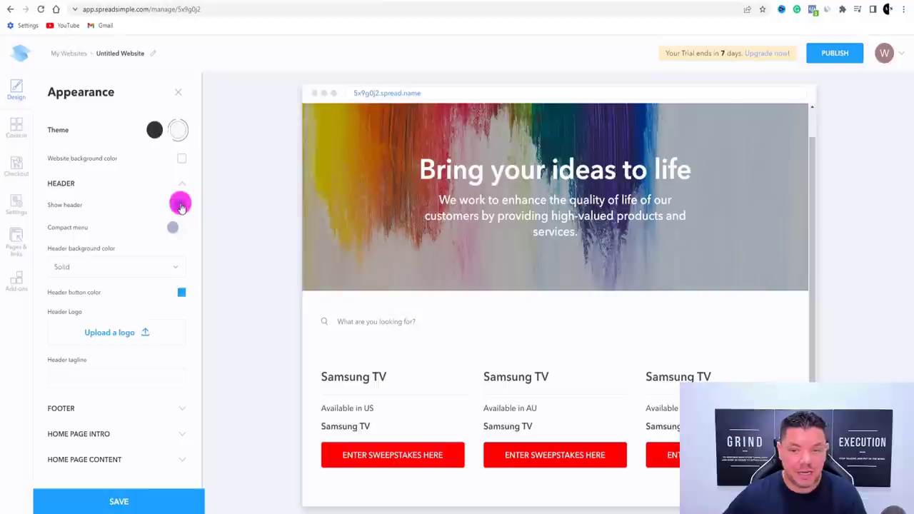
pyautogui.click(179, 208)
pyautogui.click(179, 207)
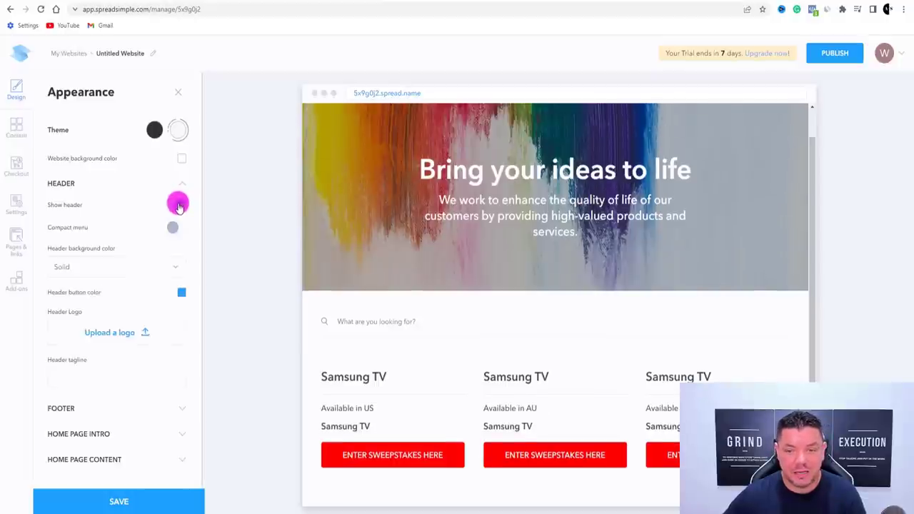
pyautogui.click(178, 205)
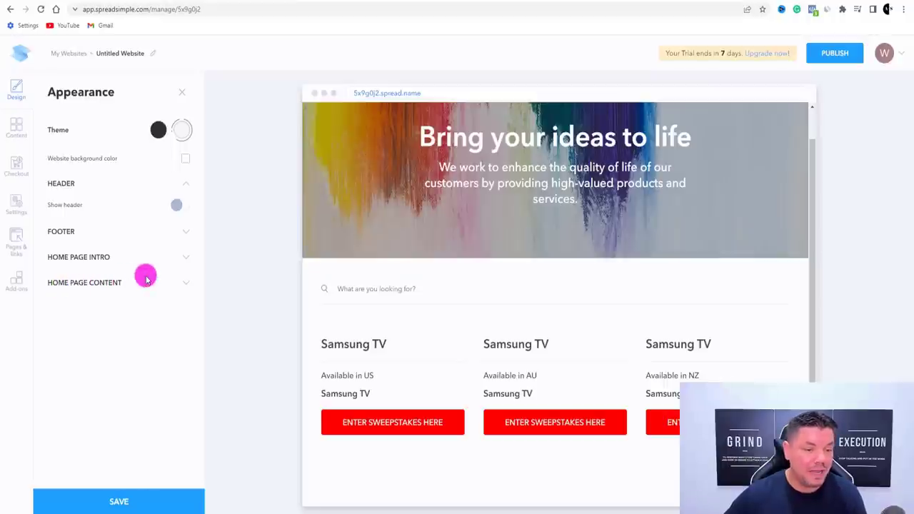
# Delete the page subtitle from the home page intro
pyautogui.click(180, 256)
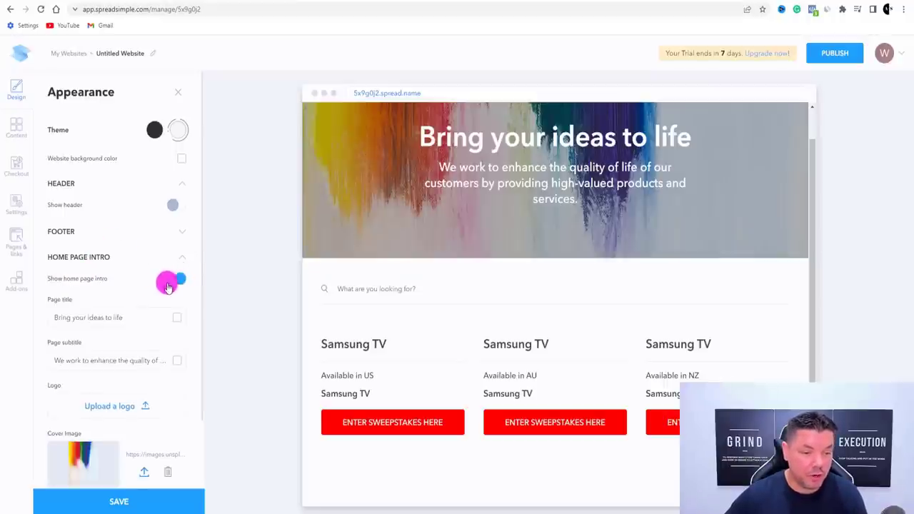
pyautogui.scroll(-1, 168, 286)
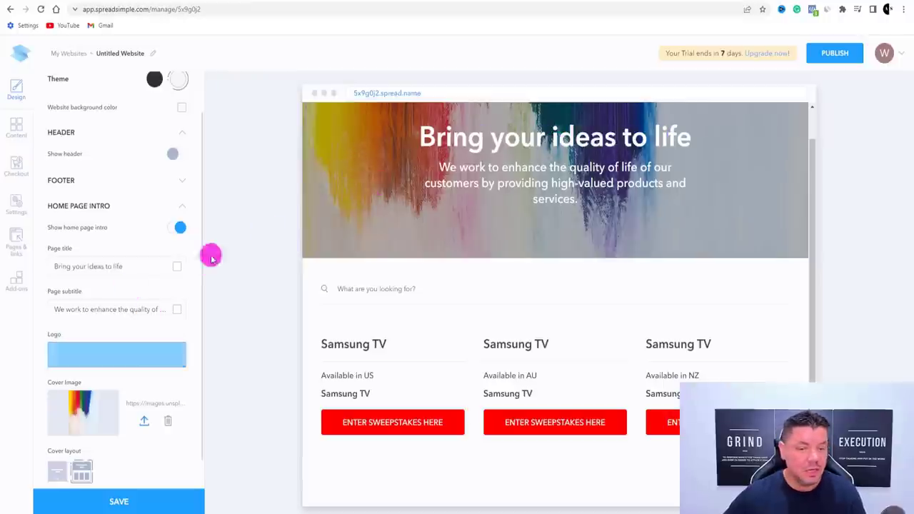
pyautogui.click(143, 310)
pyautogui.tripleClick(144, 311)
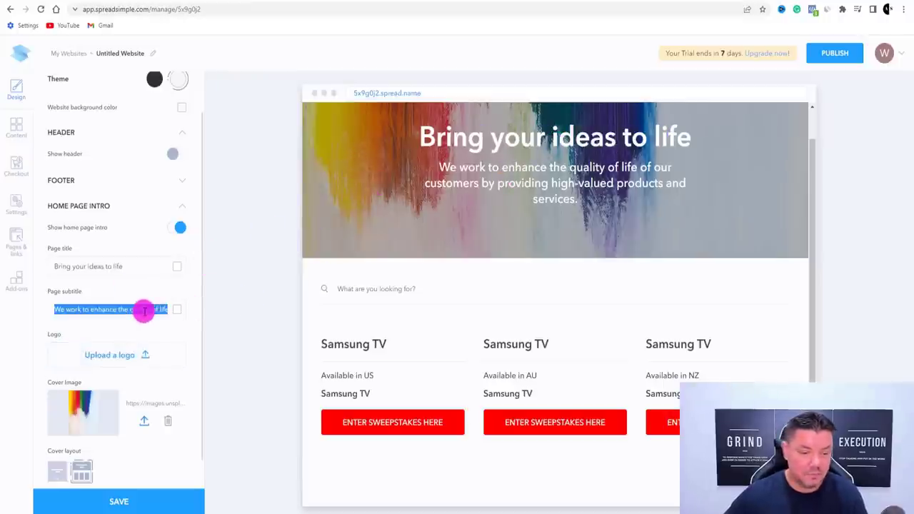
pyautogui.press('BackSpace')
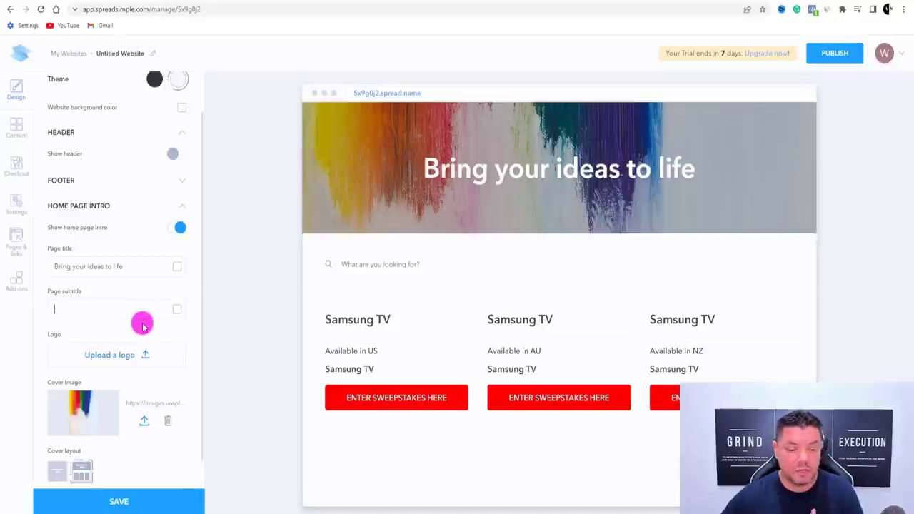
# Replace the home page intro's cover image with the Untitled design (50) PNG file from the Downloads folder
pyautogui.click(208, 357)
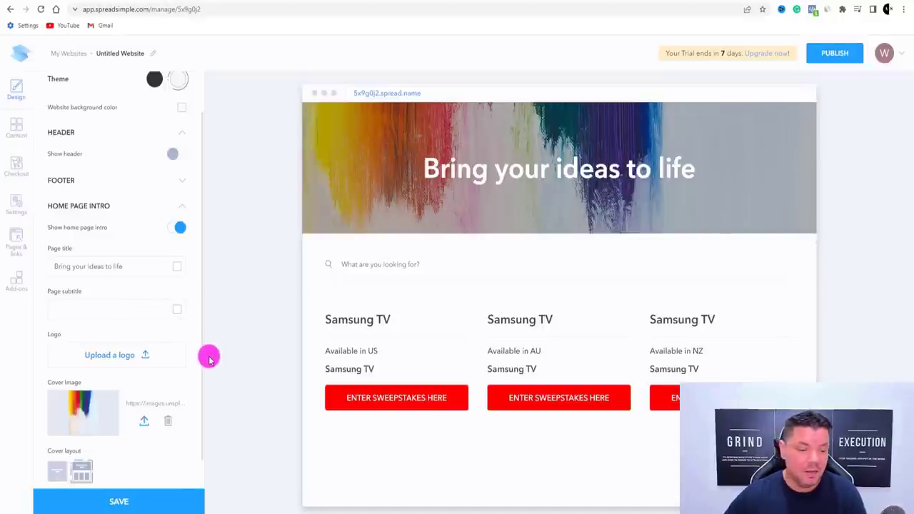
pyautogui.click(143, 421)
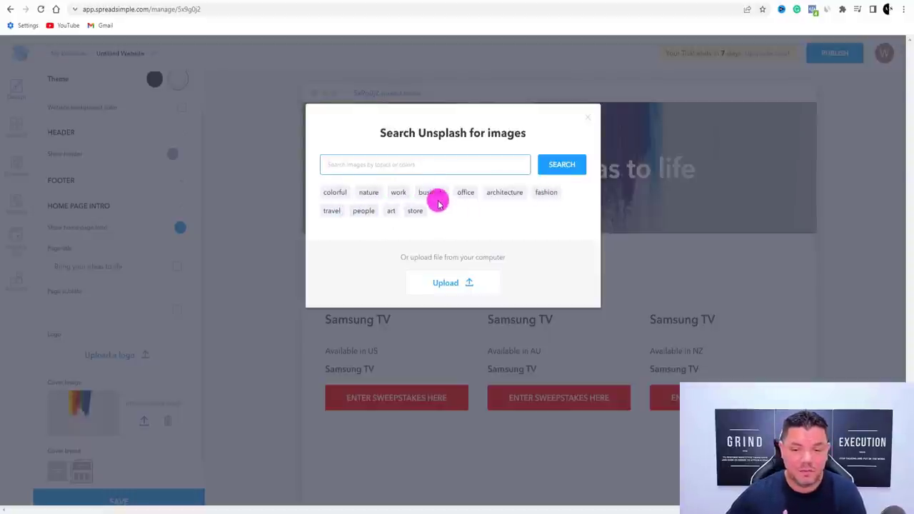
pyautogui.click(422, 285)
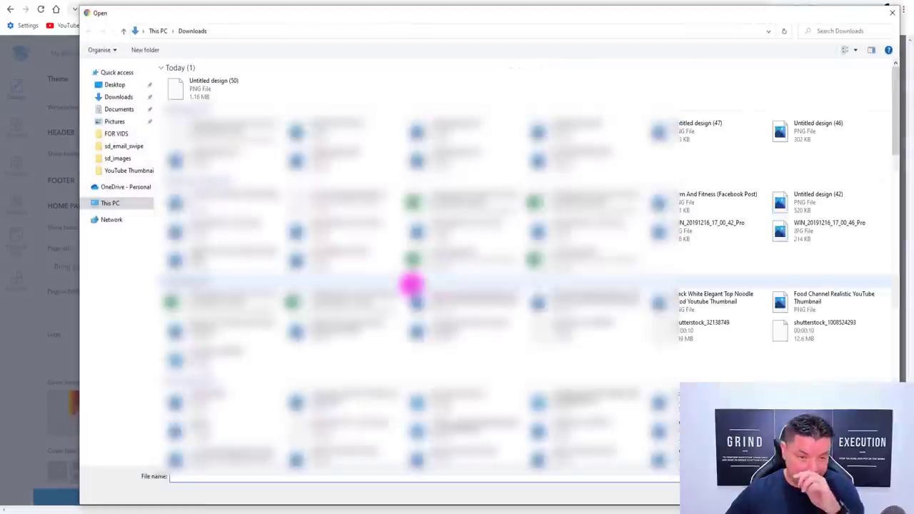
pyautogui.doubleClick(203, 88)
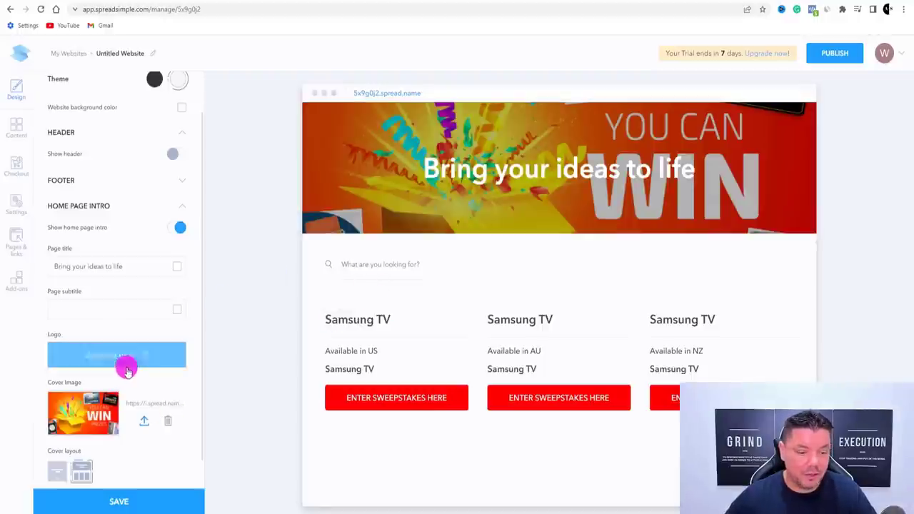
# Change the cover layout to the full-screen version and check it in the site preview
pyautogui.scroll(-1, 126, 368)
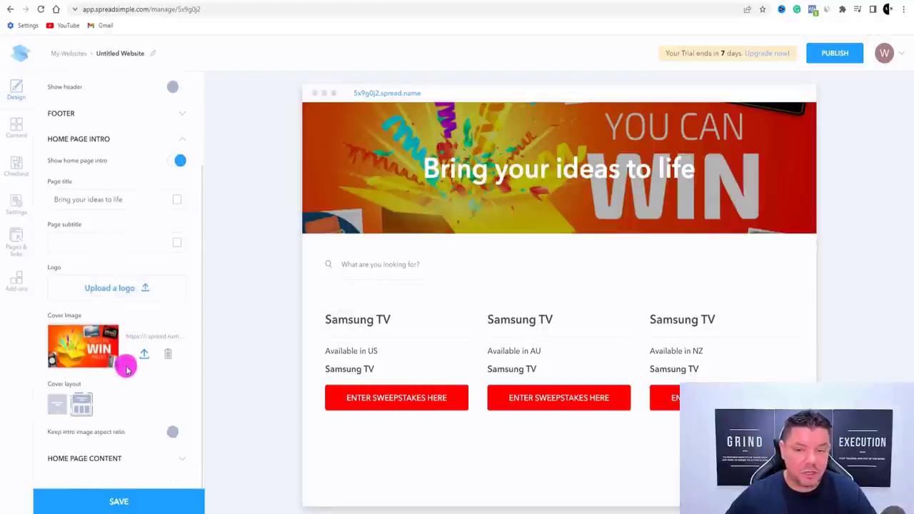
pyautogui.click(56, 405)
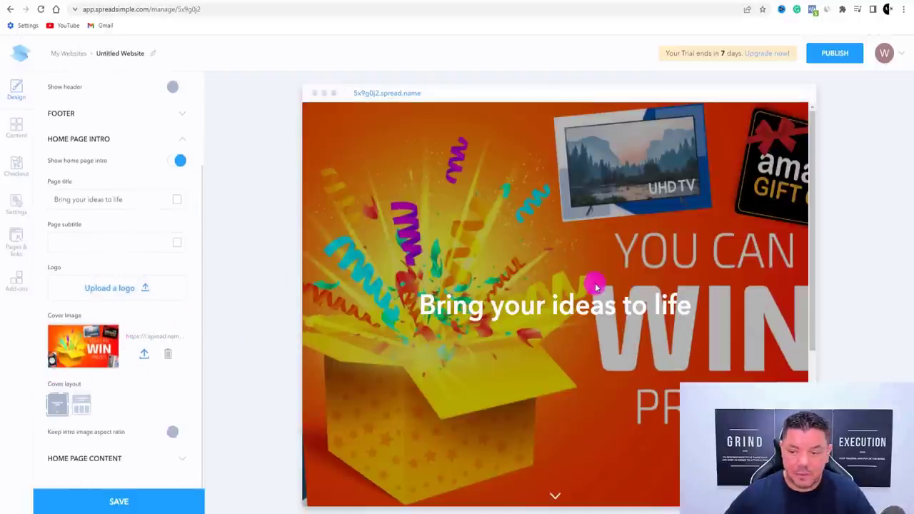
pyautogui.scroll(-3, 595, 283)
pyautogui.scroll(3, 595, 289)
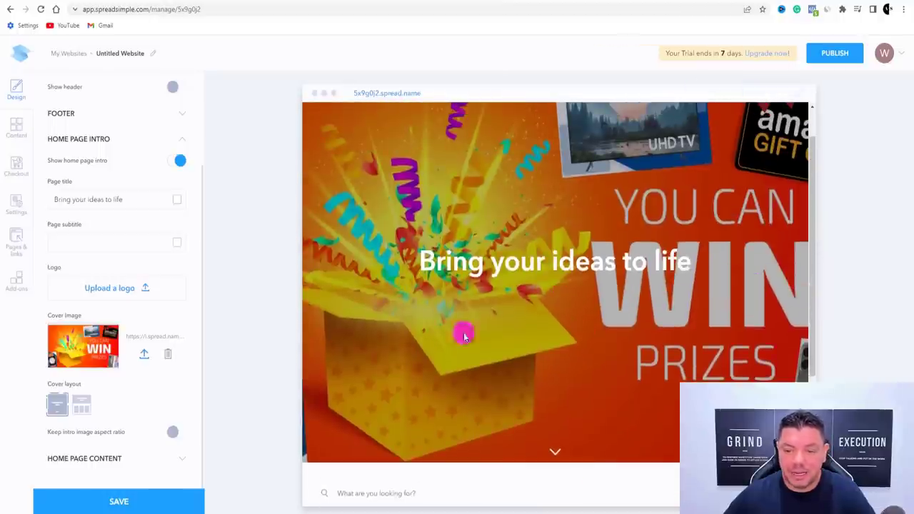
# Delete the page title from the home page intro and save the design changes
pyautogui.click(123, 200)
pyautogui.moveTo(61, 196); pyautogui.dragTo(50, 196)
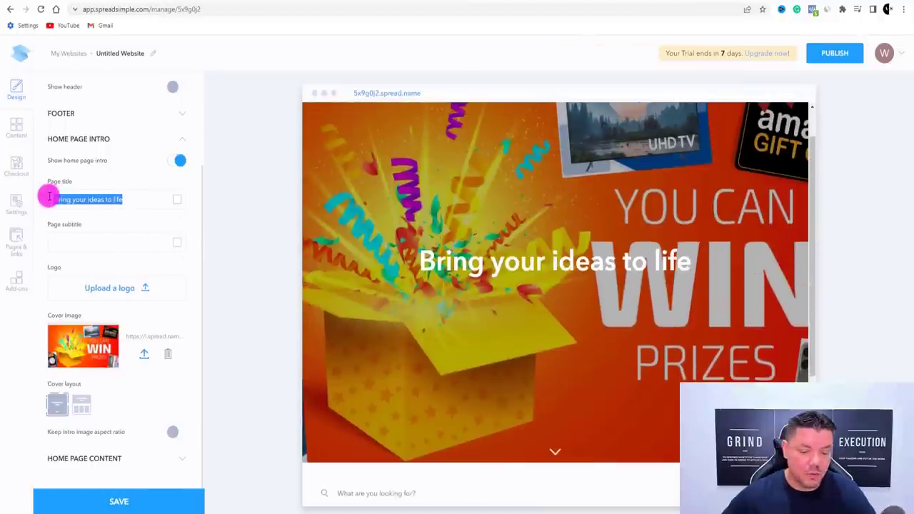
pyautogui.press('BackSpace')
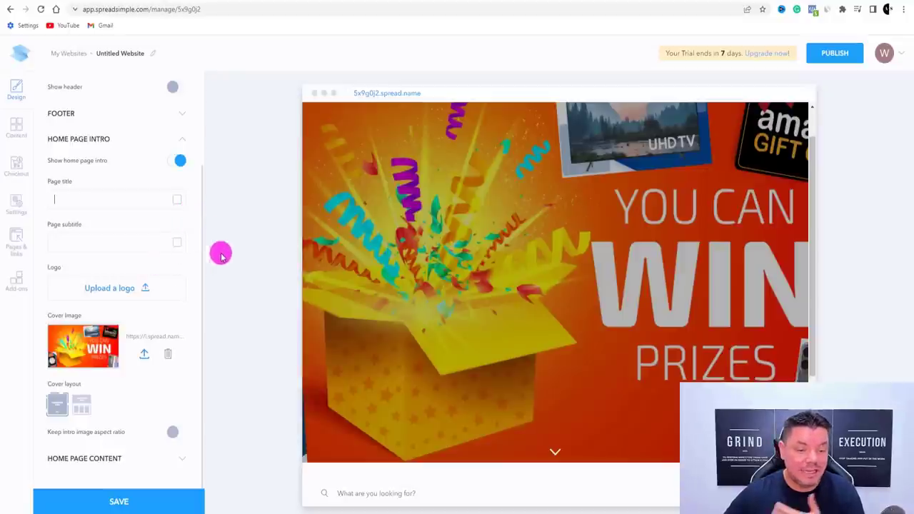
pyautogui.click(127, 494)
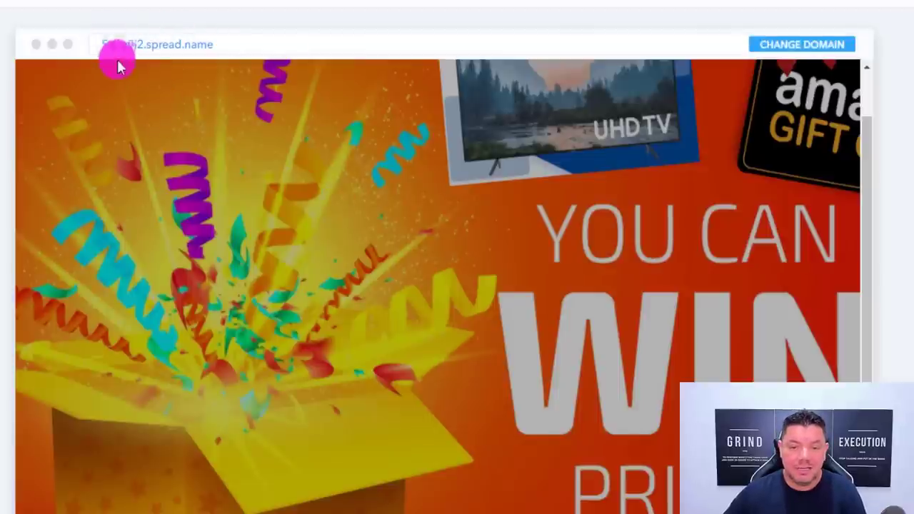
# Open the site's domain change dialog and clear the existing subdomain
pyautogui.click(819, 42)
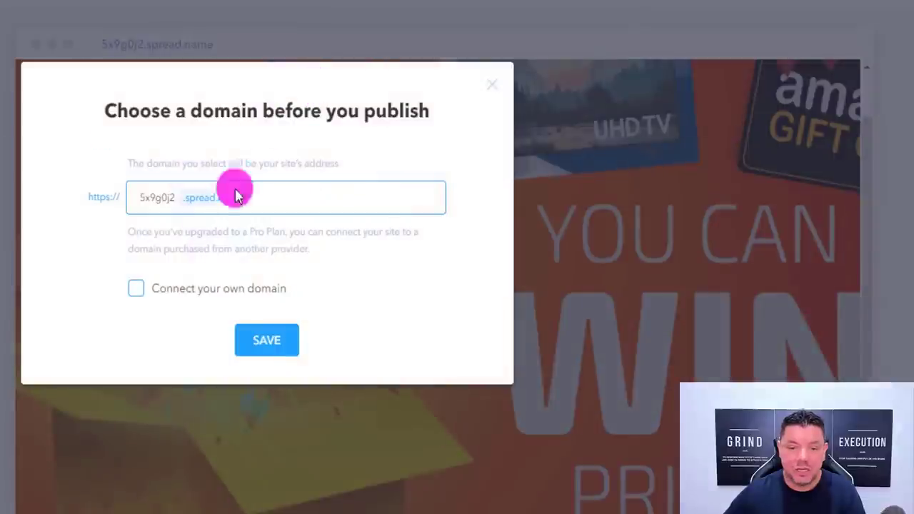
pyautogui.moveTo(176, 197); pyautogui.dragTo(136, 201)
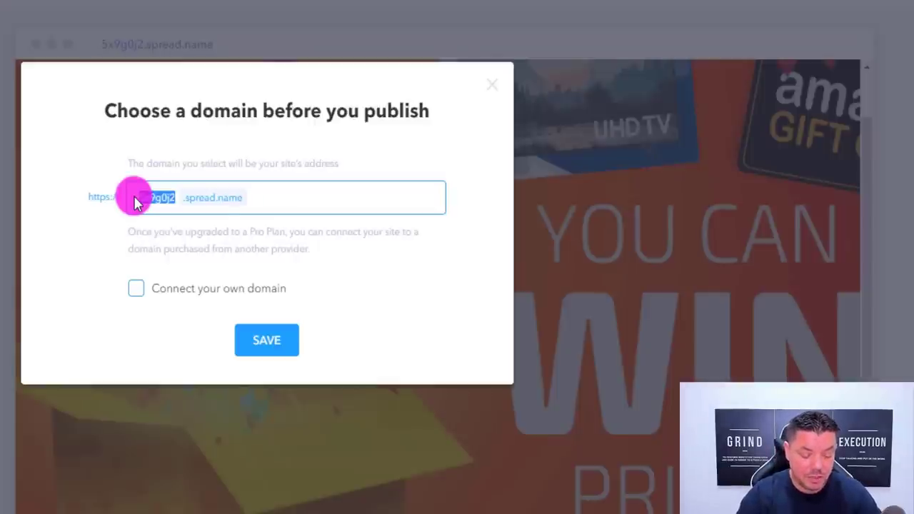
pyautogui.press('BackSpace')
pyautogui.write('SWEEPSTAKE')
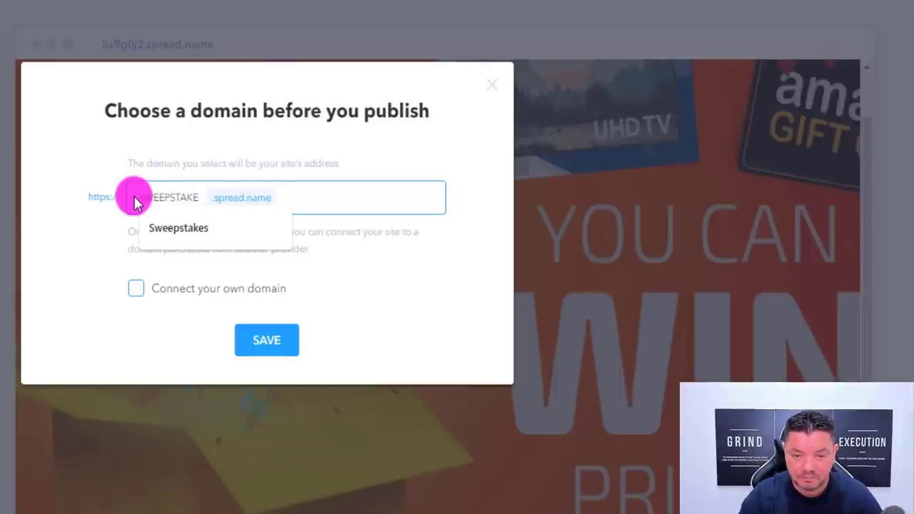
pyautogui.press('BackSpace')
pyautogui.press('BackSpace')
pyautogui.press('BackSpace')
pyautogui.press('BackSpace')
pyautogui.press('BackSpace')
pyautogui.press('BackSpace')
pyautogui.press('BackSpace')
pyautogui.press('BackSpace')
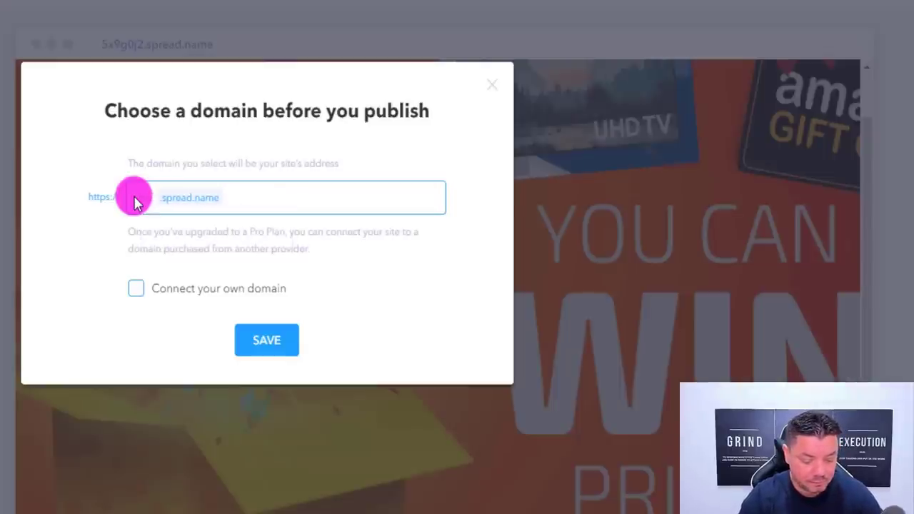
# Set the site's subdomain to sweepstakesheadquartes on spread.name and save it to publish the website
pyautogui.click(138, 202)
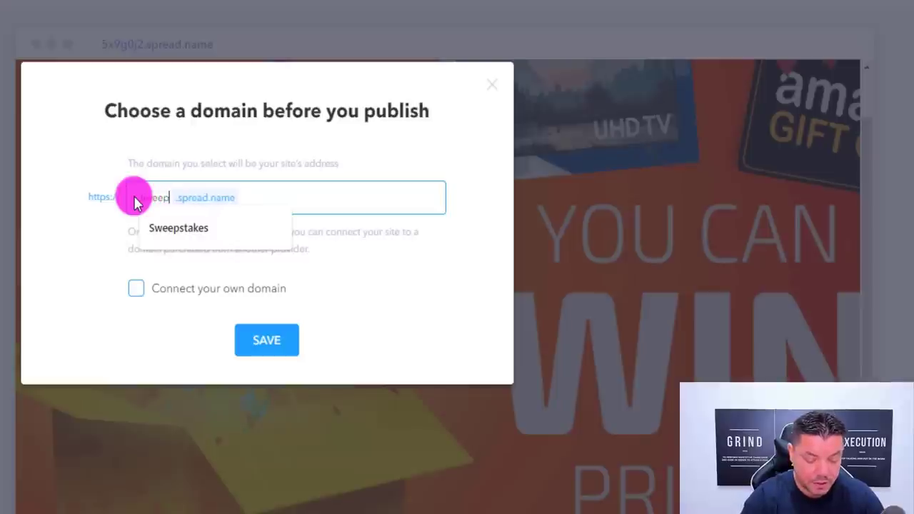
pyautogui.write('sweepstakes')
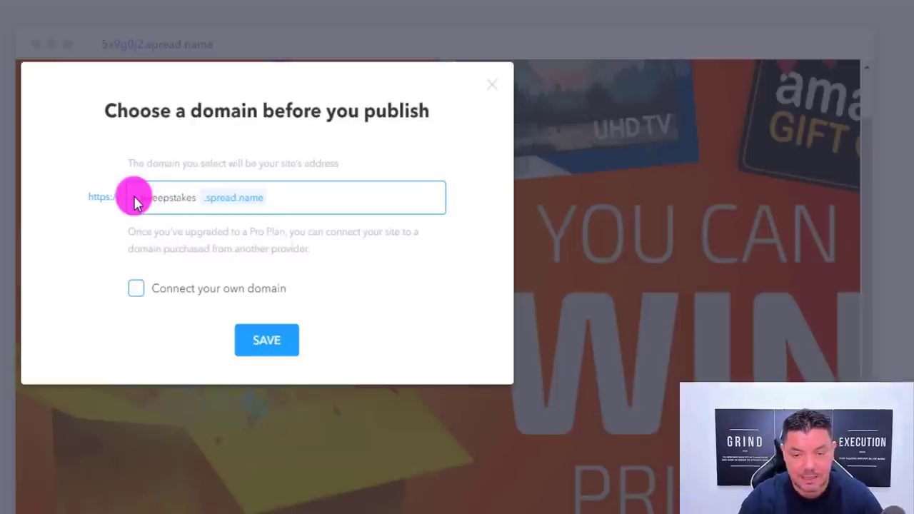
pyautogui.write('headqua')
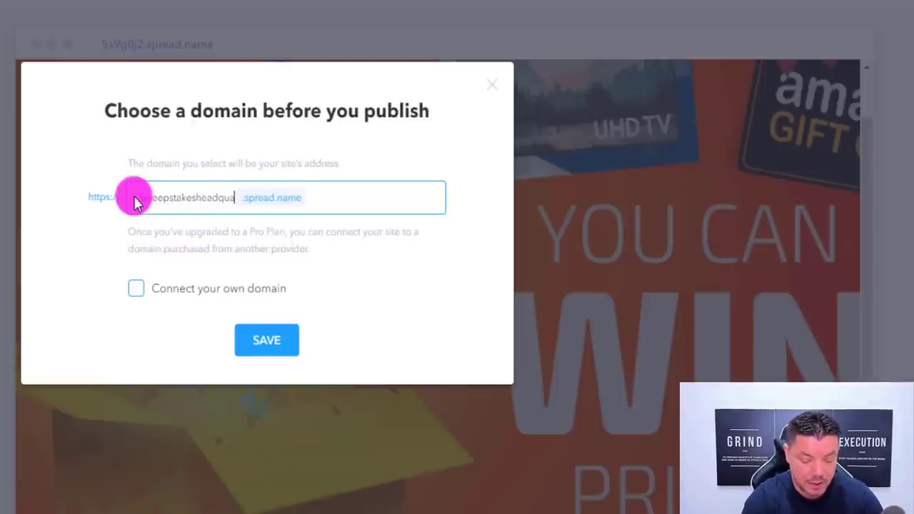
pyautogui.write('rtes')
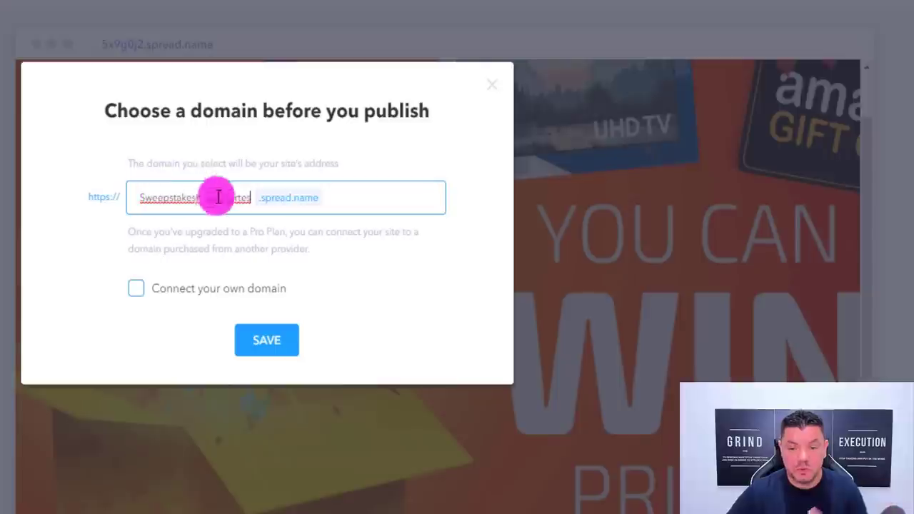
pyautogui.click(265, 340)
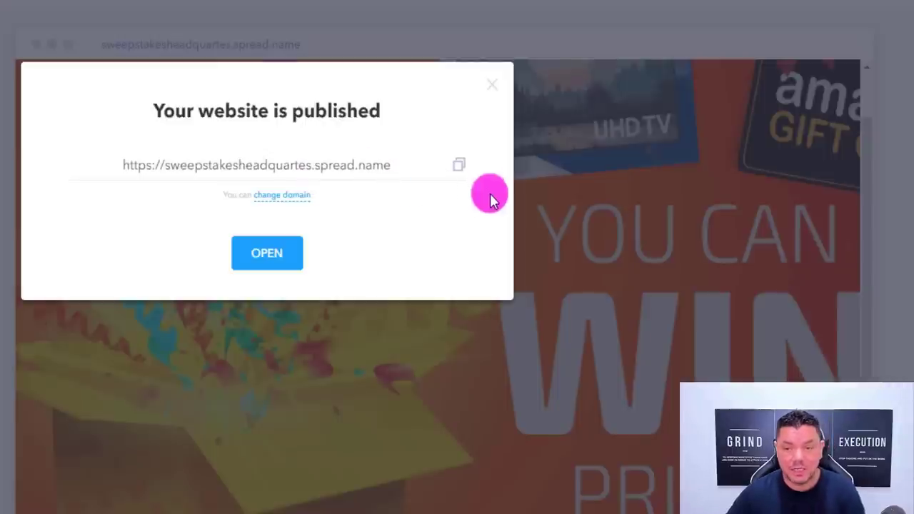
# Copy the published website's address and open the live site down to its sweepstakes offers
pyautogui.click(457, 166)
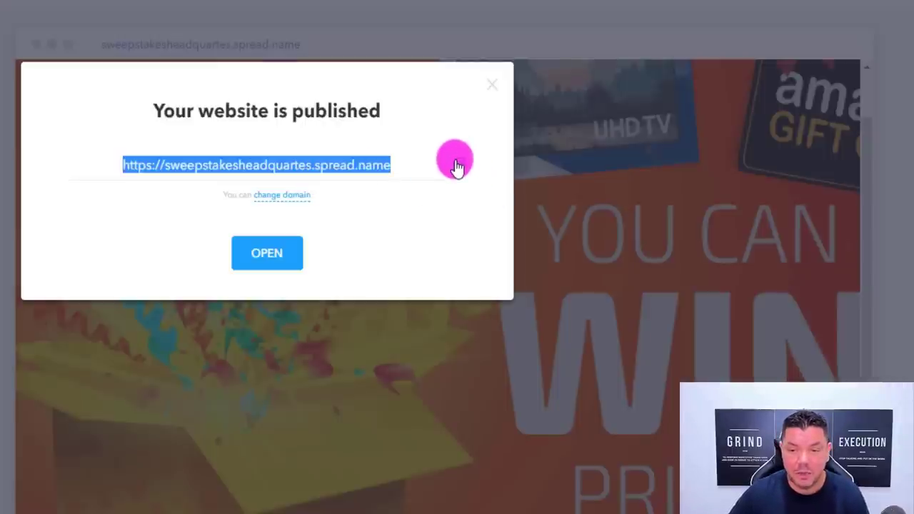
pyautogui.click(267, 252)
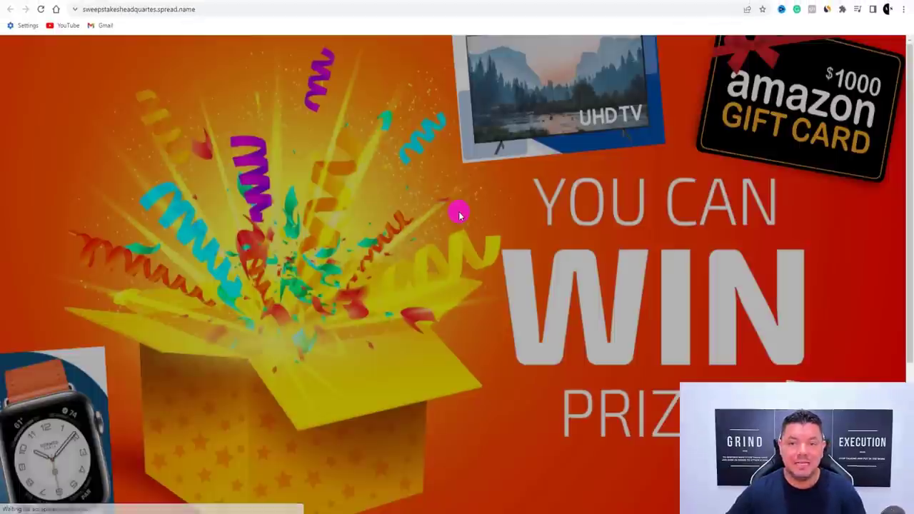
pyautogui.scroll(-3, 469, 255)
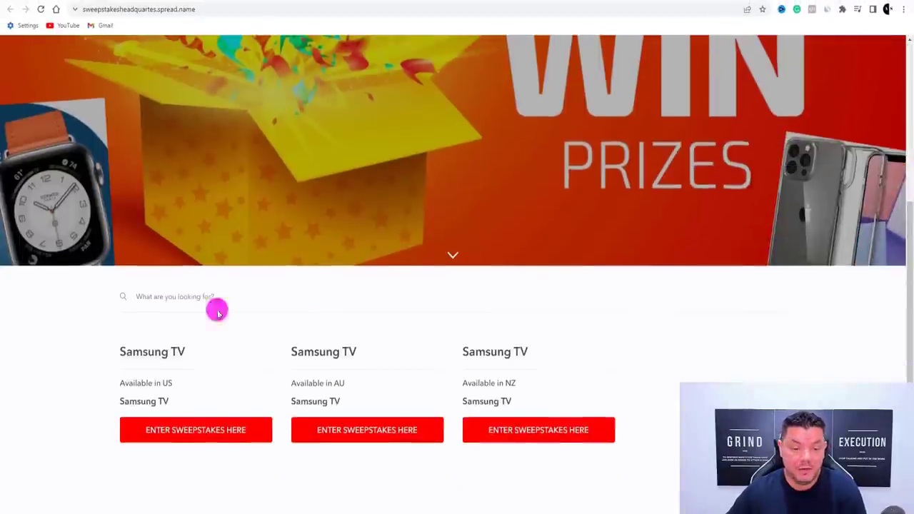
# Test the entry button of the Samsung TV sweepstakes available in NZ and look at its landing page
pyautogui.click(542, 430)
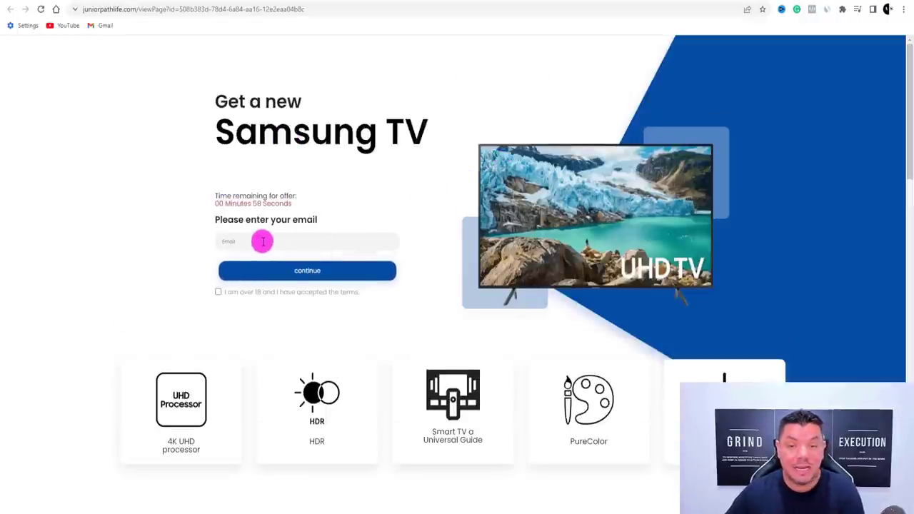
pyautogui.click(318, 270)
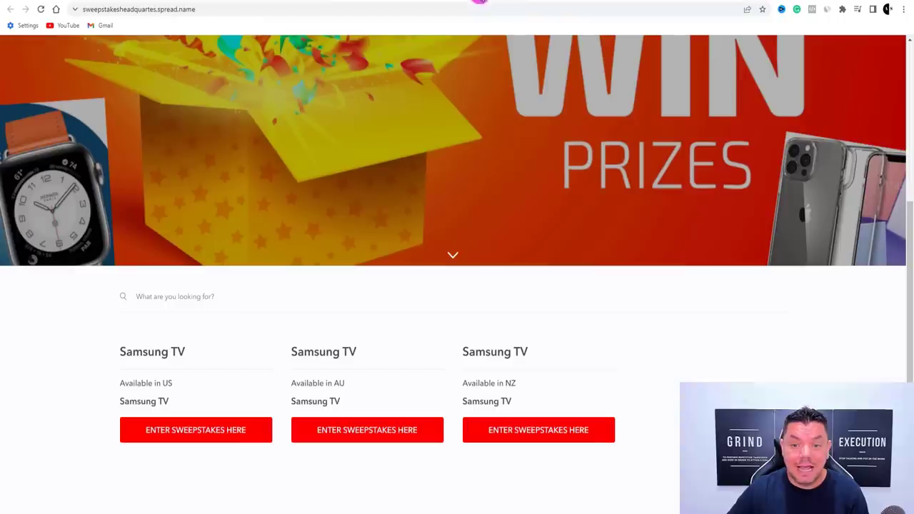
# Return to the SpreadSimple editor, close the publication dialog, and look over the offers in the site preview
pyautogui.click(453, 2)
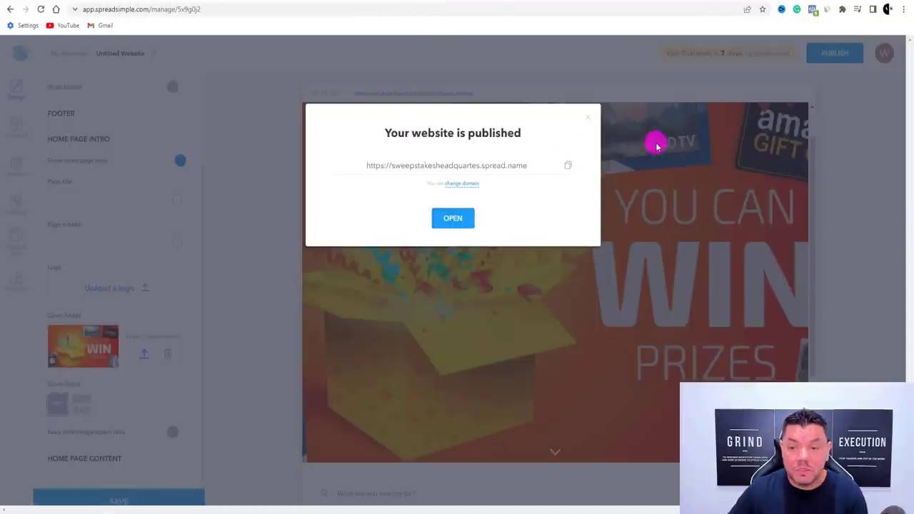
pyautogui.click(439, 4)
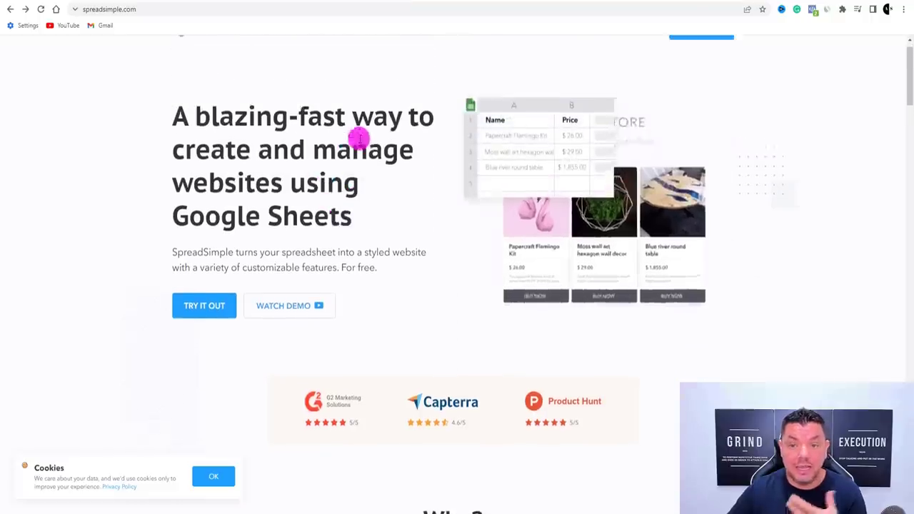
pyautogui.click(436, 2)
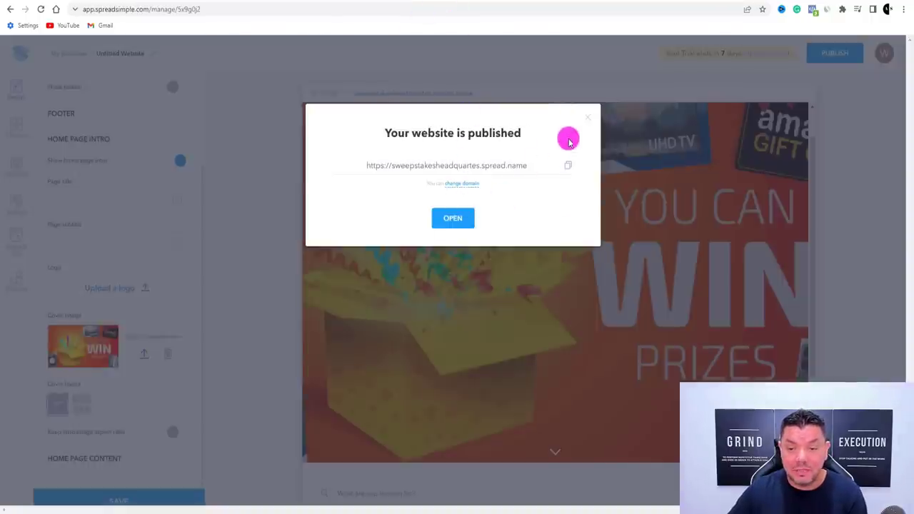
pyautogui.click(586, 116)
pyautogui.scroll(-2, 587, 245)
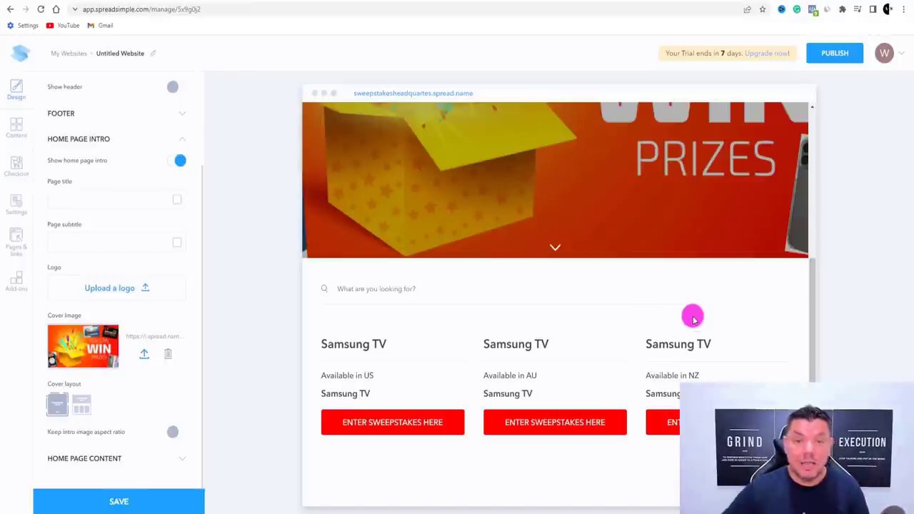
# Look at the SWEEP STAKES PRIZES Google Sheet and go back to the live sweepstakesheadquartes site
pyautogui.click(404, 1)
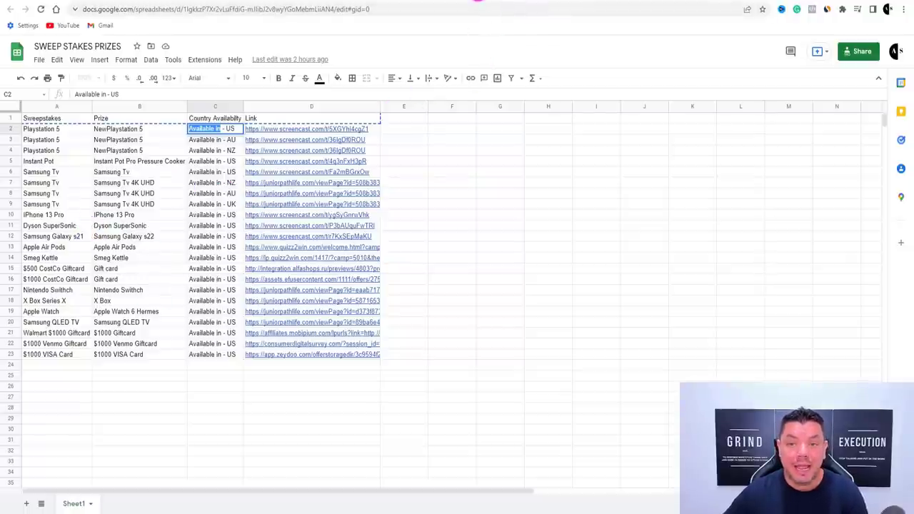
pyautogui.click(477, 1)
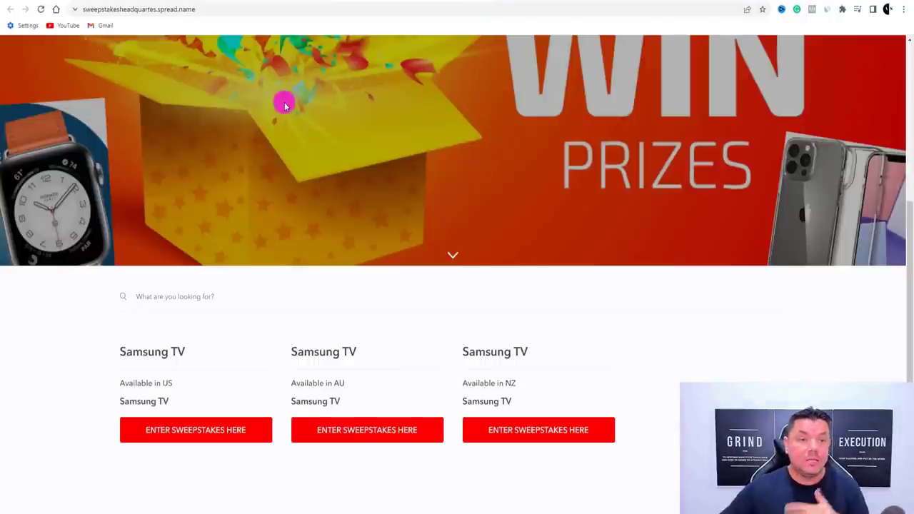
# Switch to OfferVault and look through the Sweepstakes offers, their payouts, countries and networks
pyautogui.click(138, 2)
pyautogui.scroll(2, 197, 126)
pyautogui.scroll(4, 197, 126)
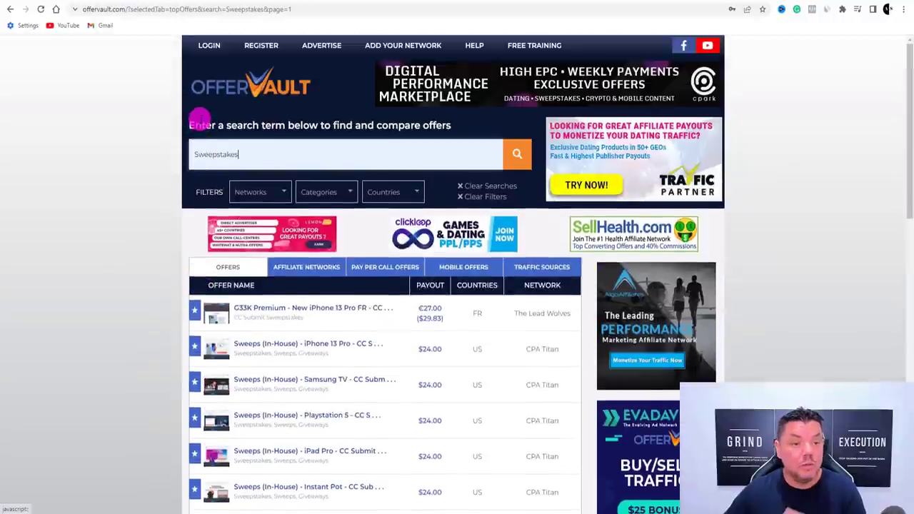
pyautogui.scroll(-2, 311, 270)
pyautogui.scroll(-4, 316, 267)
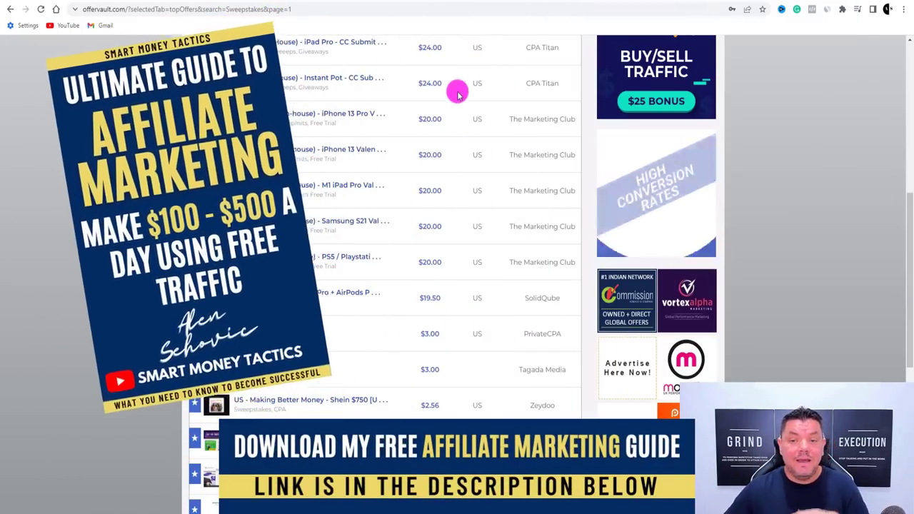
pyautogui.scroll(3, 457, 93)
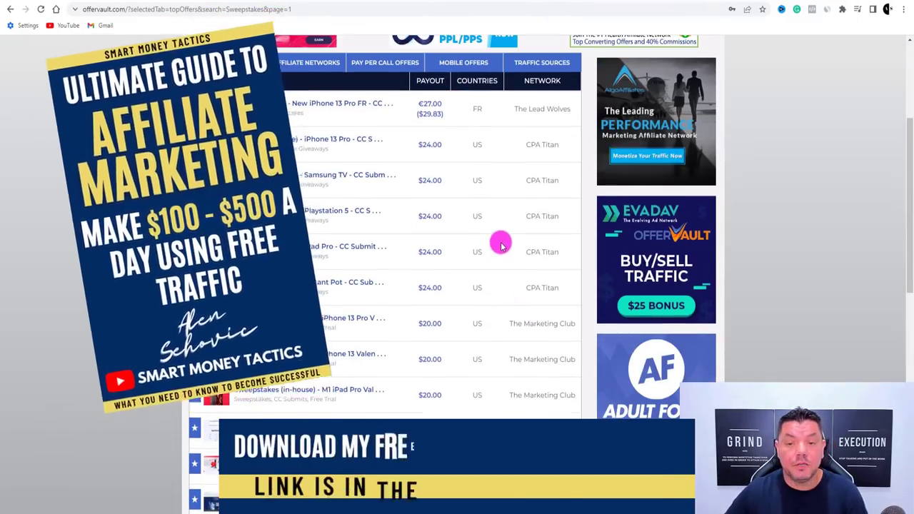
pyautogui.scroll(-10, 500, 246)
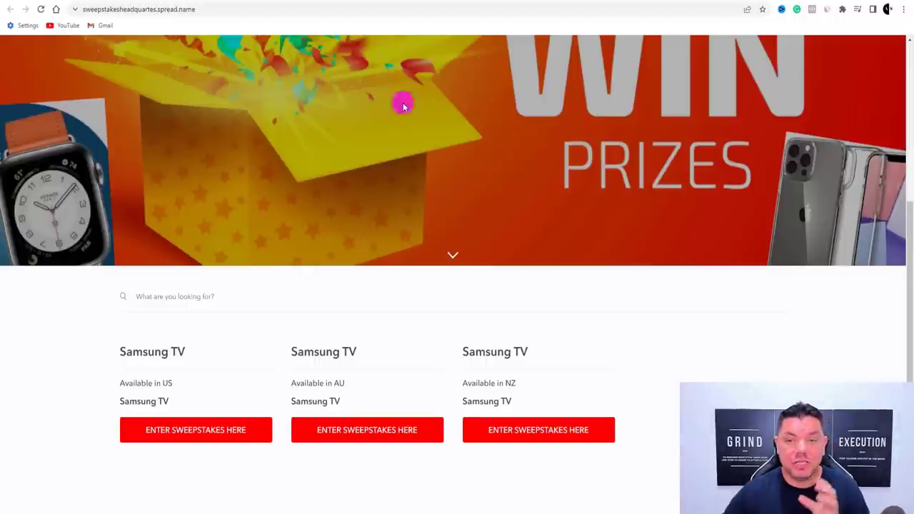
# Switch to the windailysweepstakes.spread.name site and look through its sweepstakes listings
pyautogui.click(540, 2)
pyautogui.scroll(-10, 424, 188)
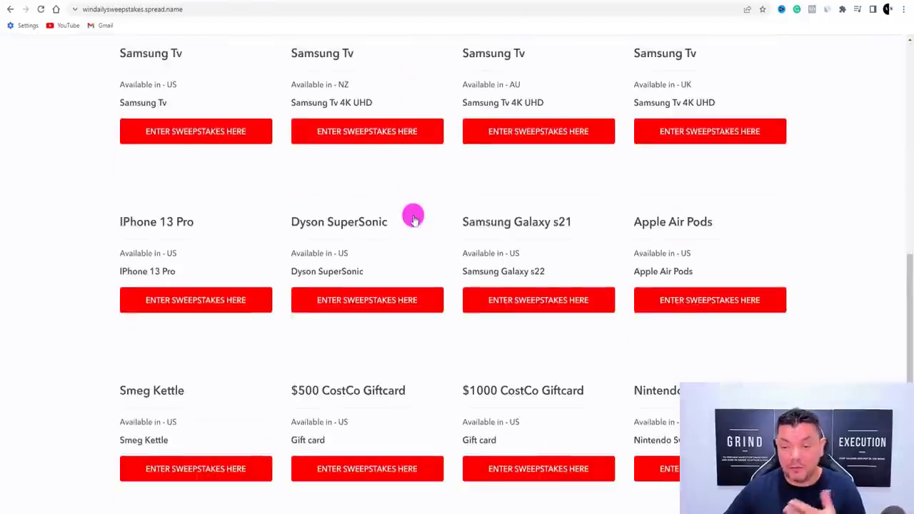
# Copy the full web address of the windailysweepstakes.spread.name site
pyautogui.scroll(-5, 407, 211)
pyautogui.scroll(15, 407, 208)
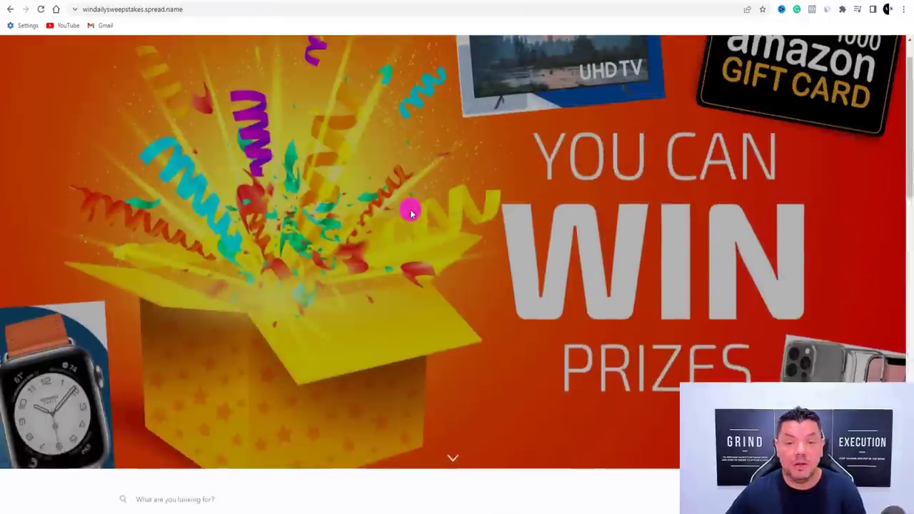
pyautogui.scroll(1, 411, 212)
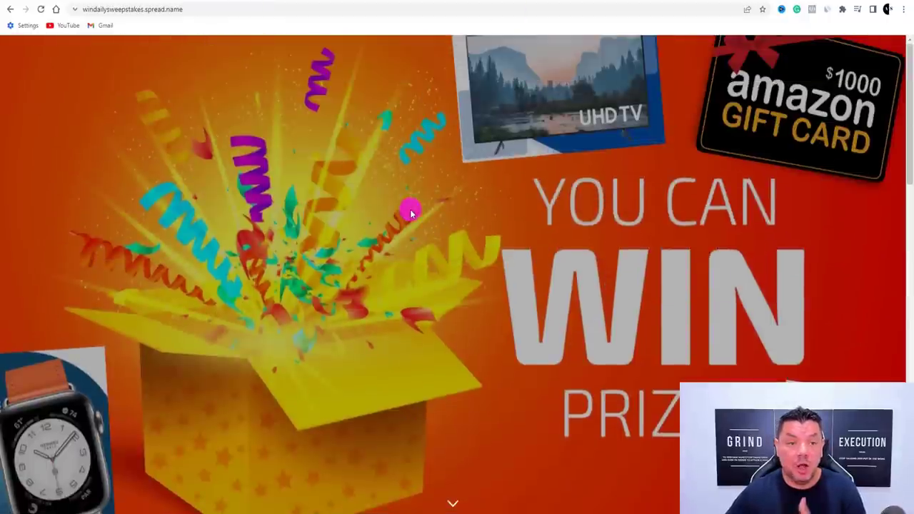
pyautogui.click(198, 8)
pyautogui.click(195, 8)
pyautogui.moveTo(205, 9); pyautogui.dragTo(88, 10)
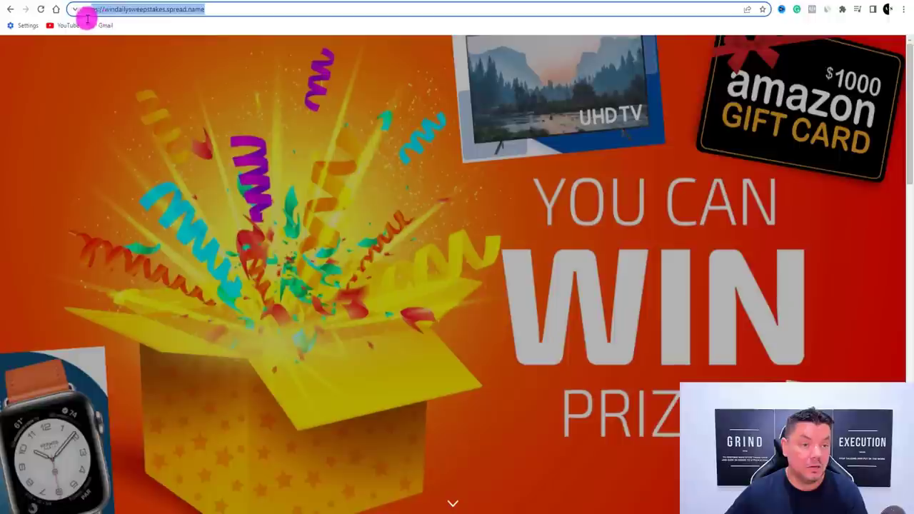
pyautogui.rightClick(90, 13)
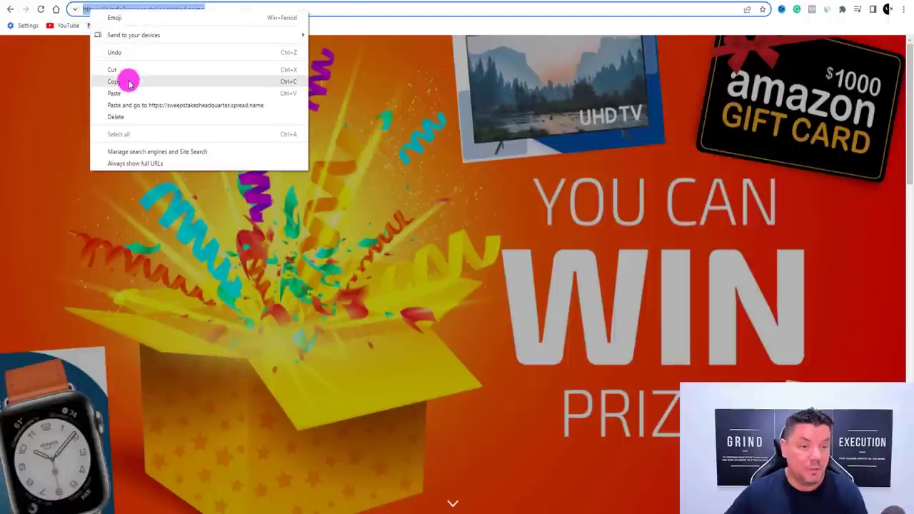
pyautogui.click(127, 81)
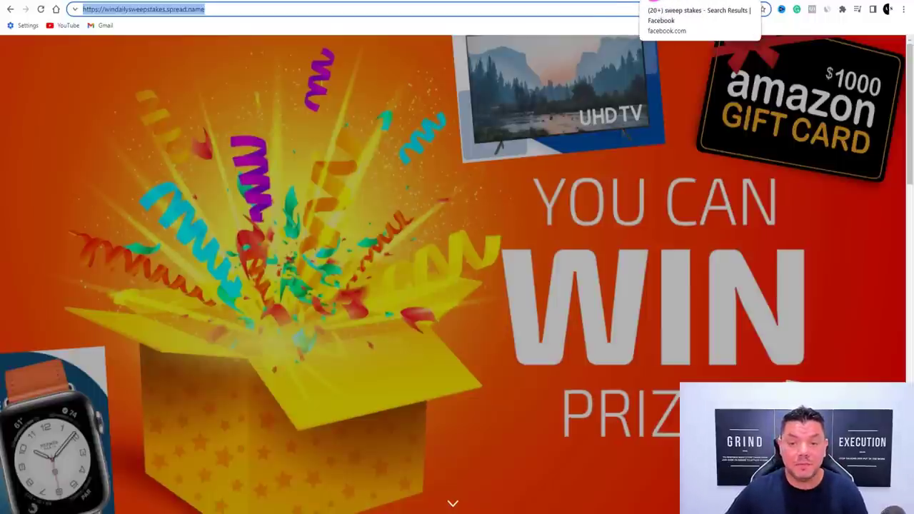
# Switch to Facebook, search for "sweepstakes", limit the results to groups, and look through the groups found
pyautogui.click(685, 1)
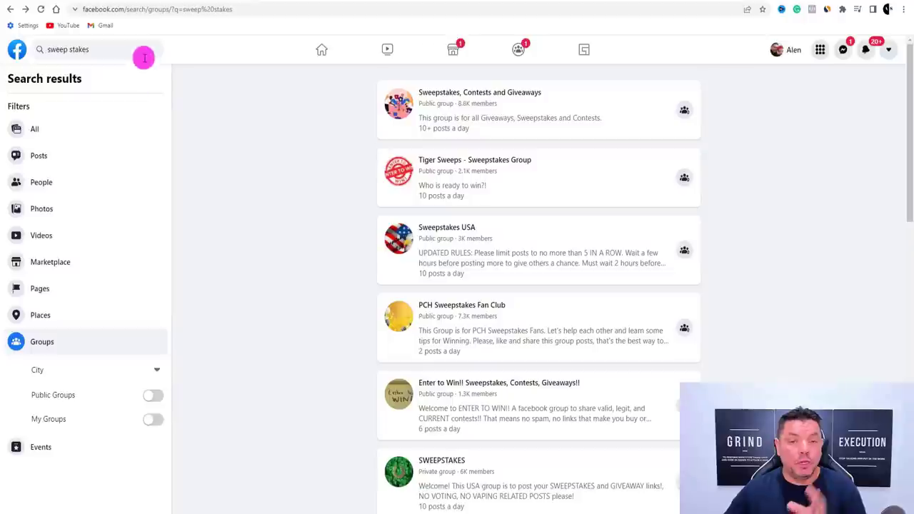
pyautogui.click(68, 52)
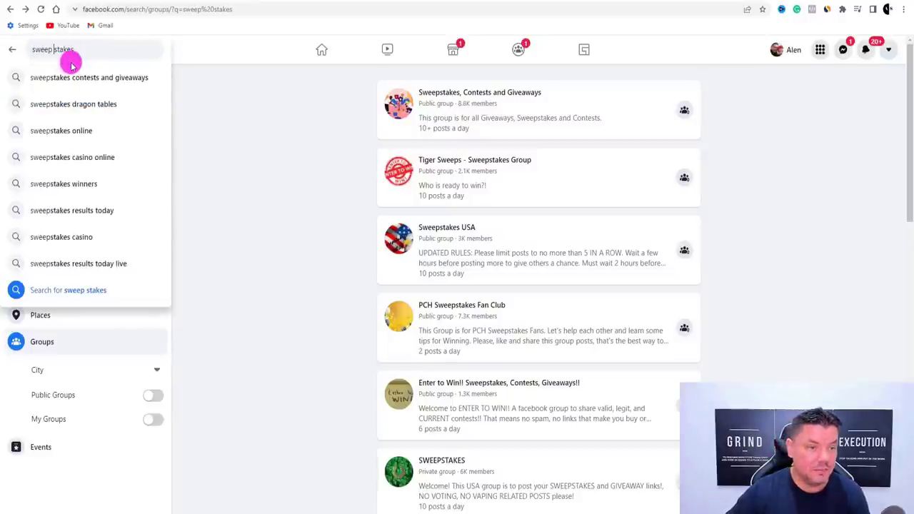
pyautogui.write('sweepstakes')
pyautogui.press('Return')
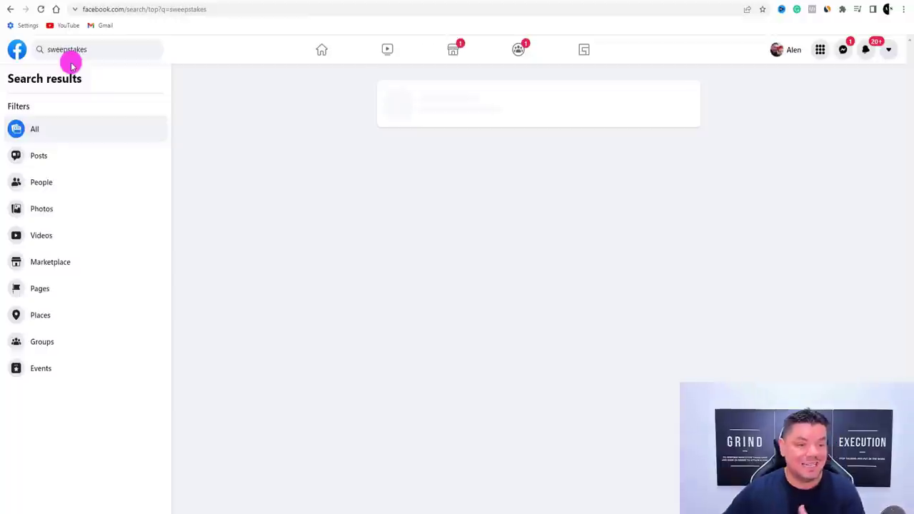
pyautogui.click(58, 342)
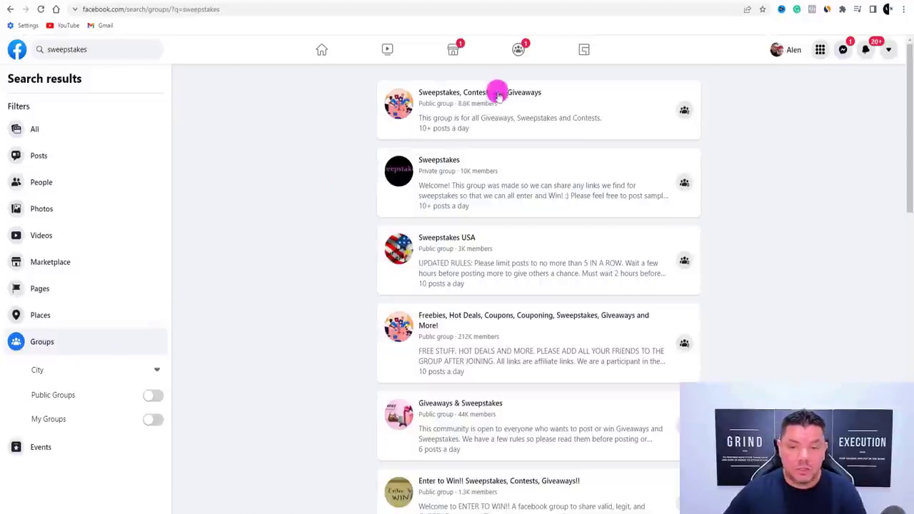
pyautogui.moveTo(395, 102)
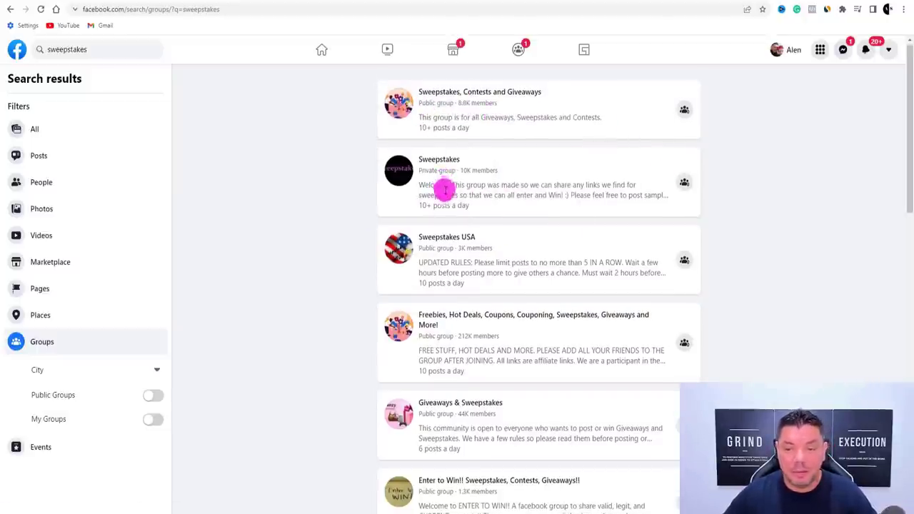
pyautogui.scroll(-2, 441, 171)
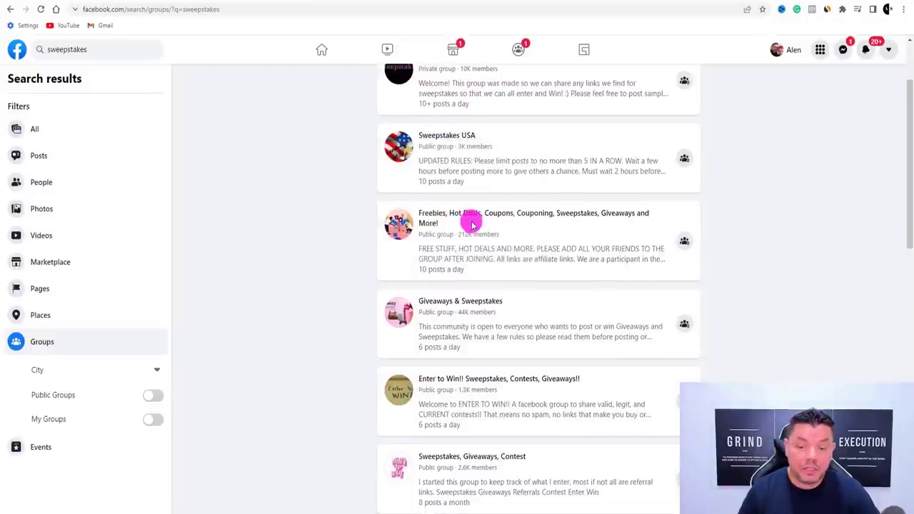
pyautogui.scroll(2, 493, 226)
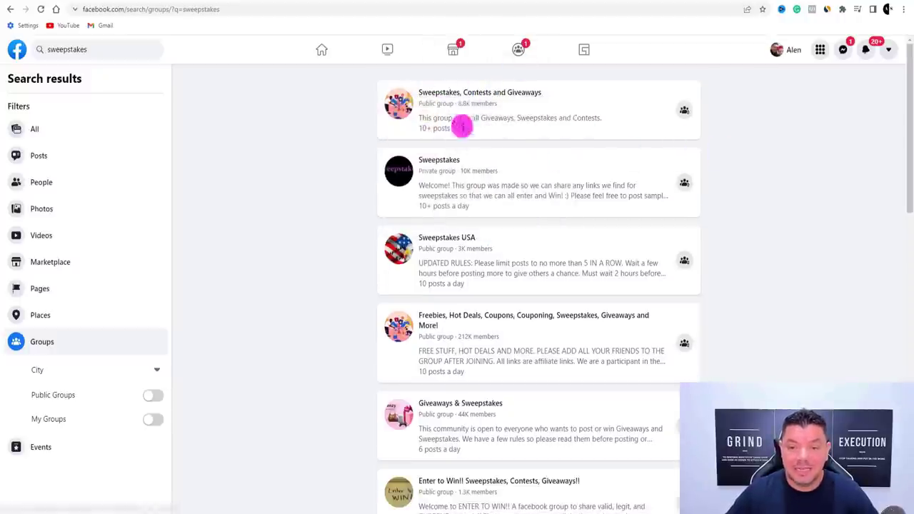
# Open the "Sweepstakes, Contests and Giveaways" group and look through the giveaway posts shared by its members
pyautogui.click(469, 94)
pyautogui.scroll(-4, 345, 212)
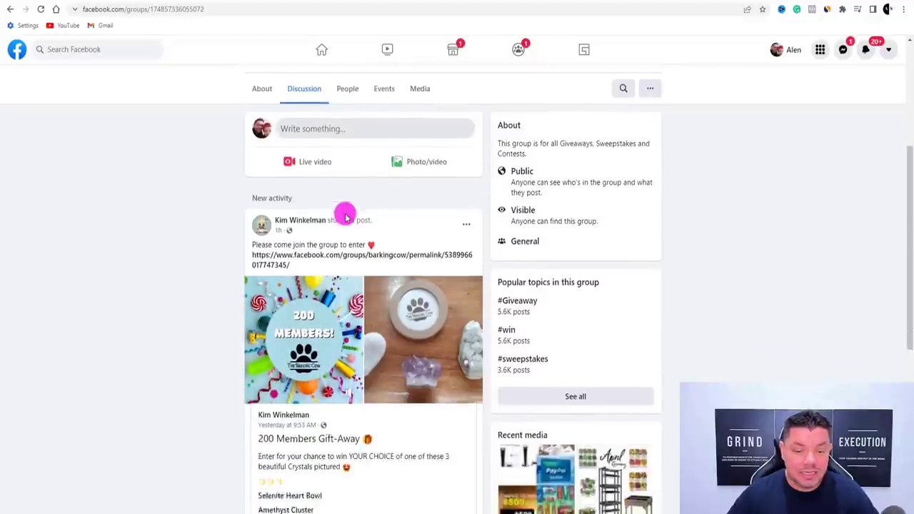
pyautogui.scroll(5, 348, 216)
pyautogui.scroll(2, 317, 364)
pyautogui.scroll(-6, 296, 343)
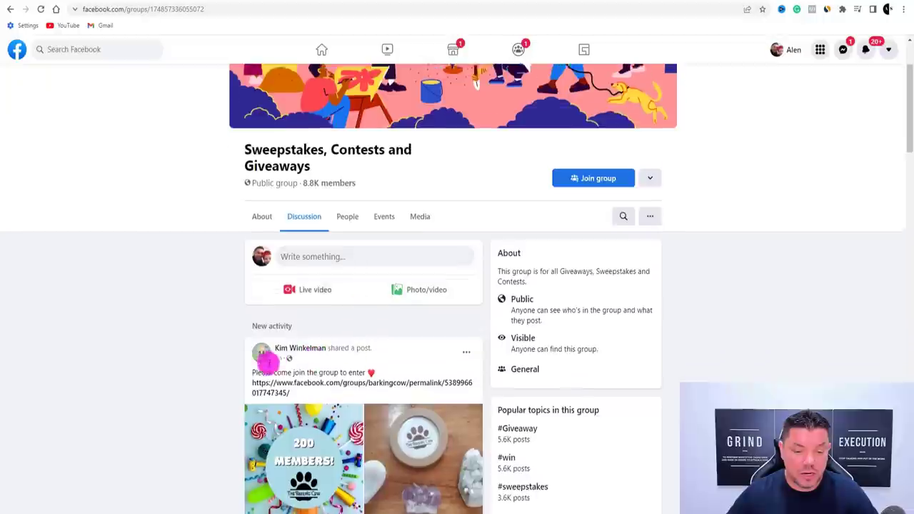
pyautogui.scroll(-8, 286, 282)
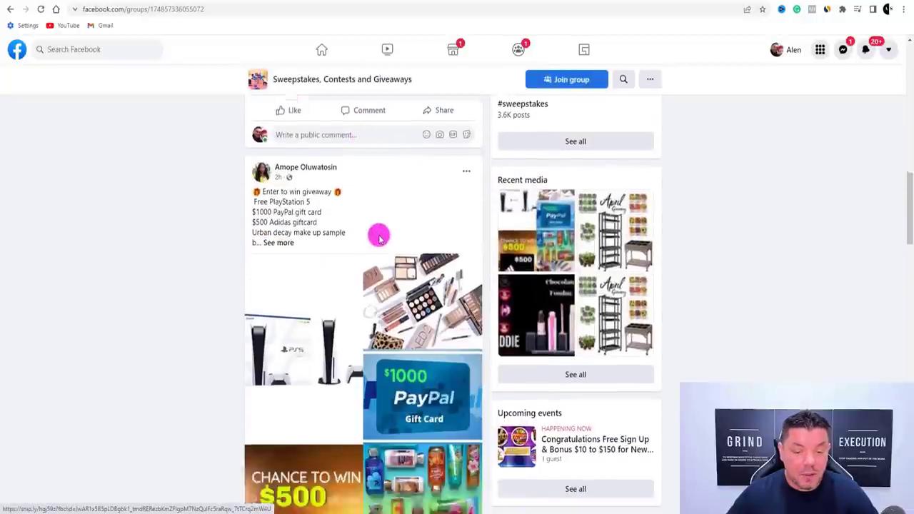
pyautogui.scroll(1, 288, 279)
pyautogui.scroll(-6, 428, 215)
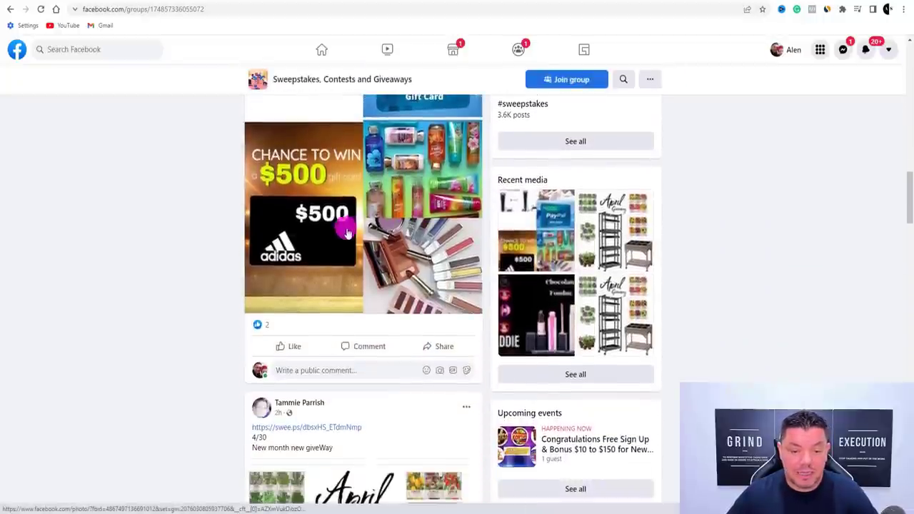
pyautogui.scroll(-8, 369, 168)
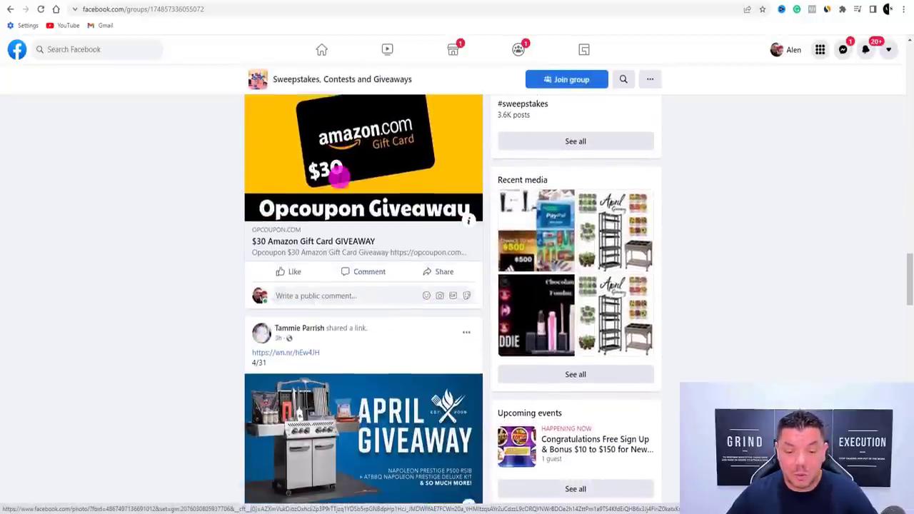
pyautogui.scroll(2, 343, 183)
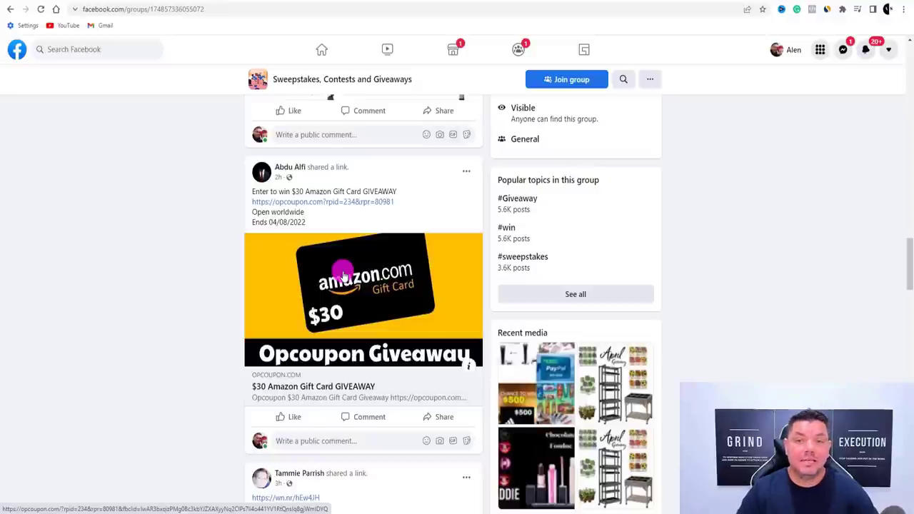
pyautogui.scroll(8, 326, 300)
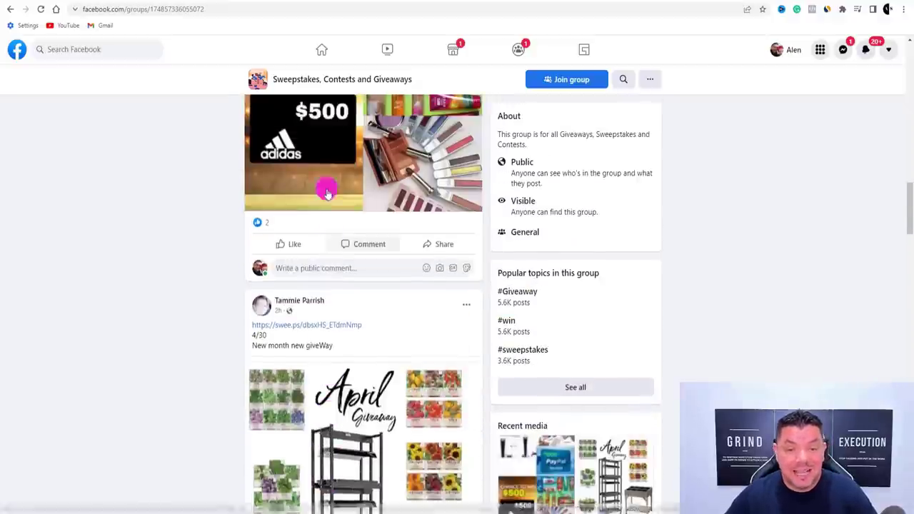
pyautogui.scroll(10, 306, 168)
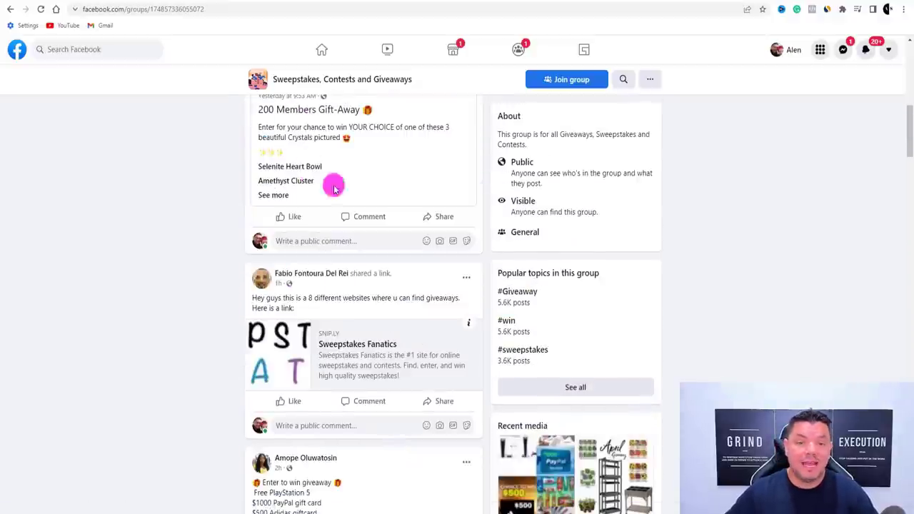
pyautogui.scroll(3, 397, 239)
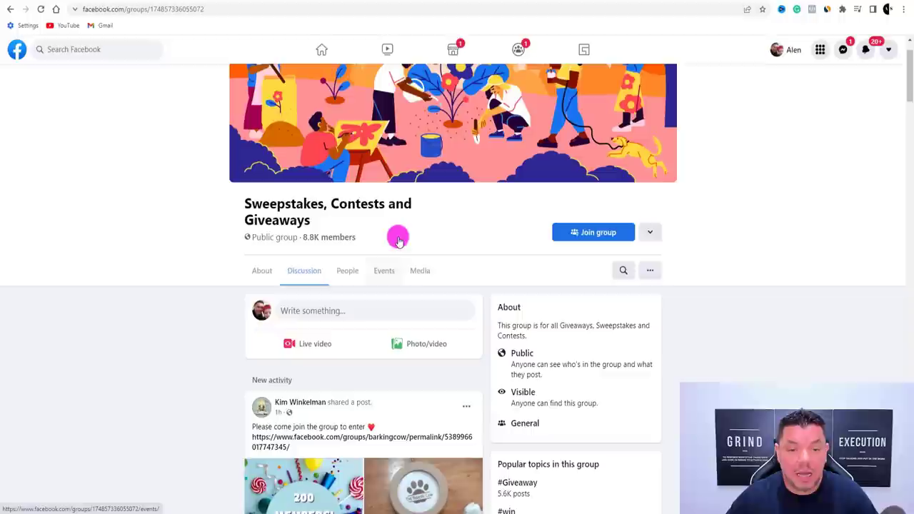
pyautogui.click(347, 314)
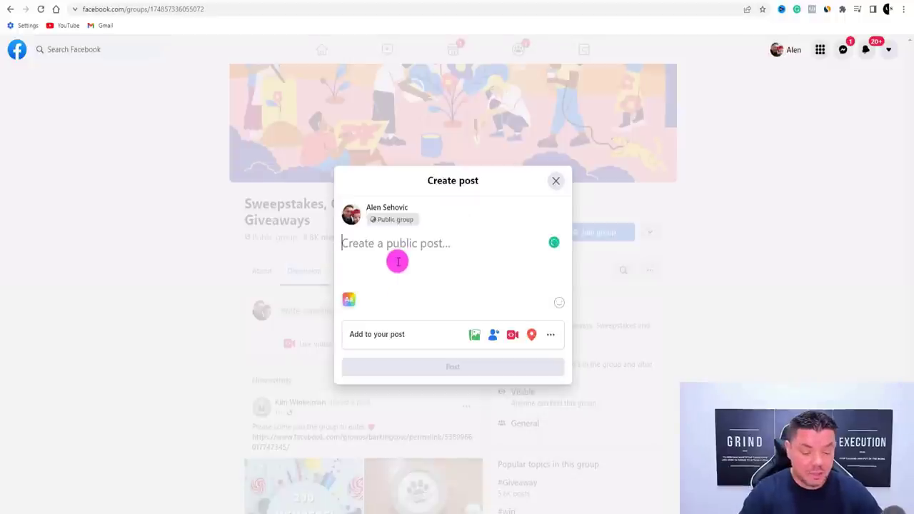
pyautogui.write('Check out this amaz')
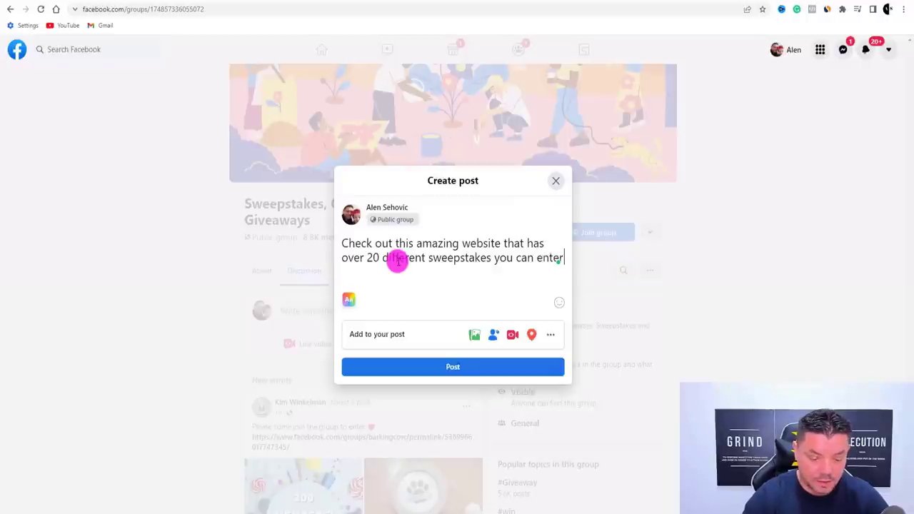
pyautogui.write('in just a matter of minutes -')
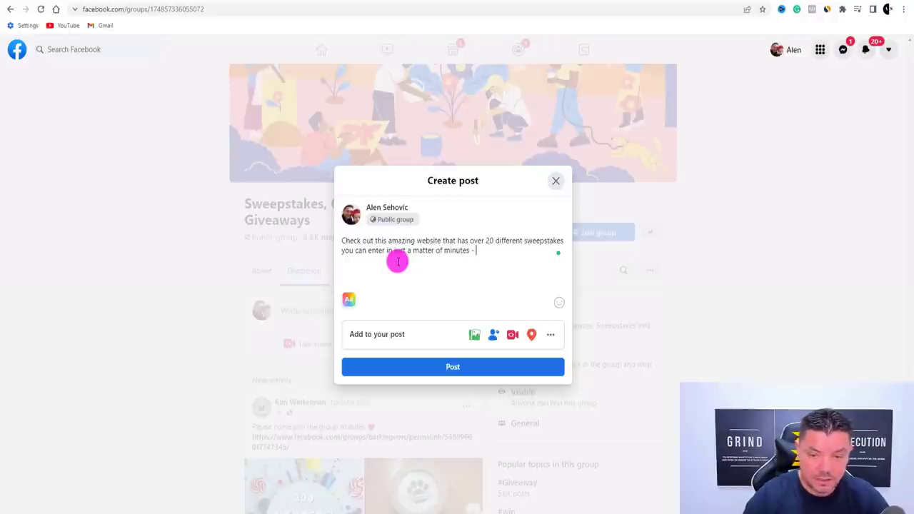
pyautogui.write('https://windailysweepstakes.spread.name/')
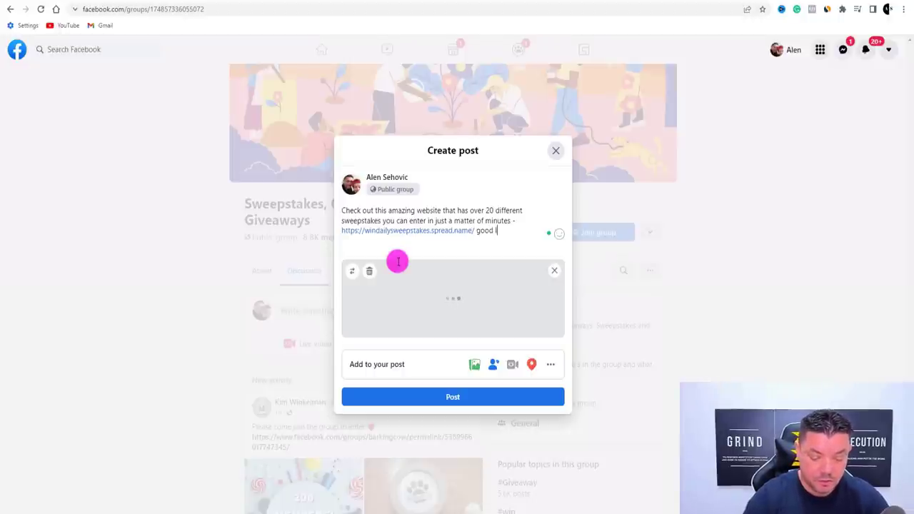
pyautogui.write('good luck everyone')
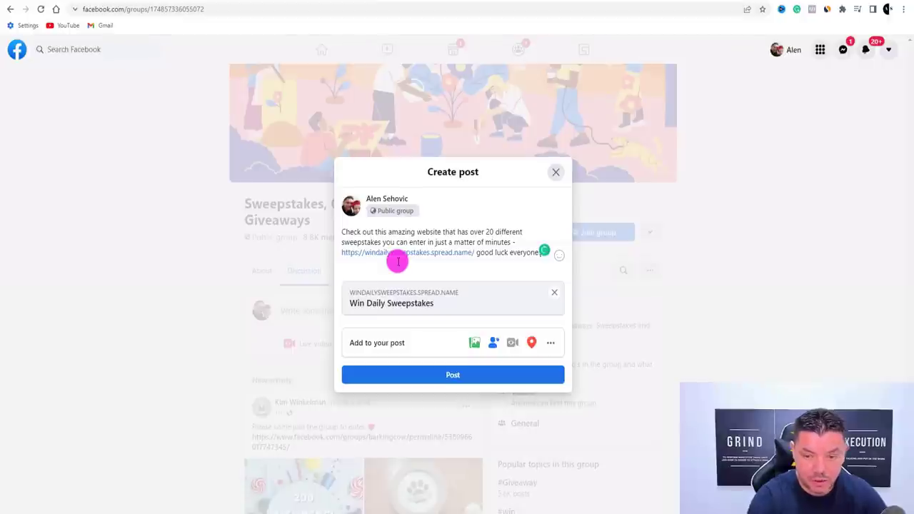
pyautogui.click(448, 377)
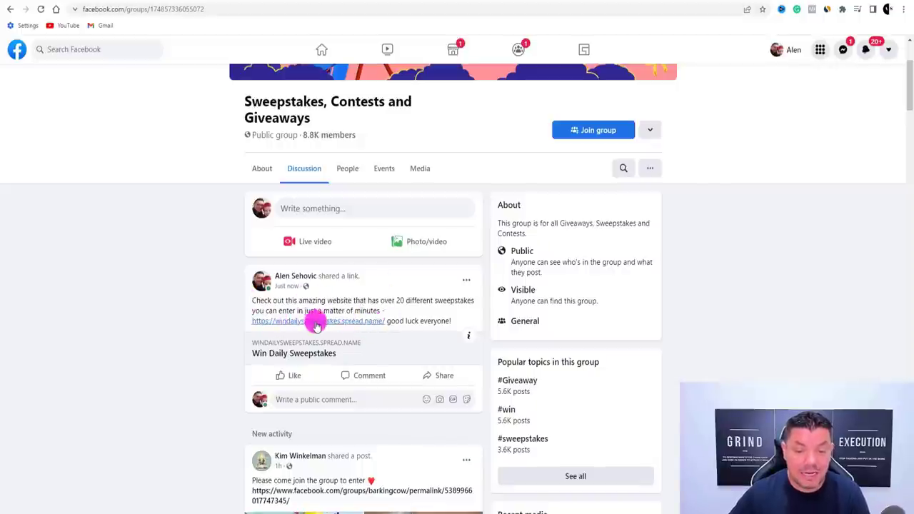
# Open the site link from the new group post and look through the sweepstakes listings on the page
pyautogui.click(311, 324)
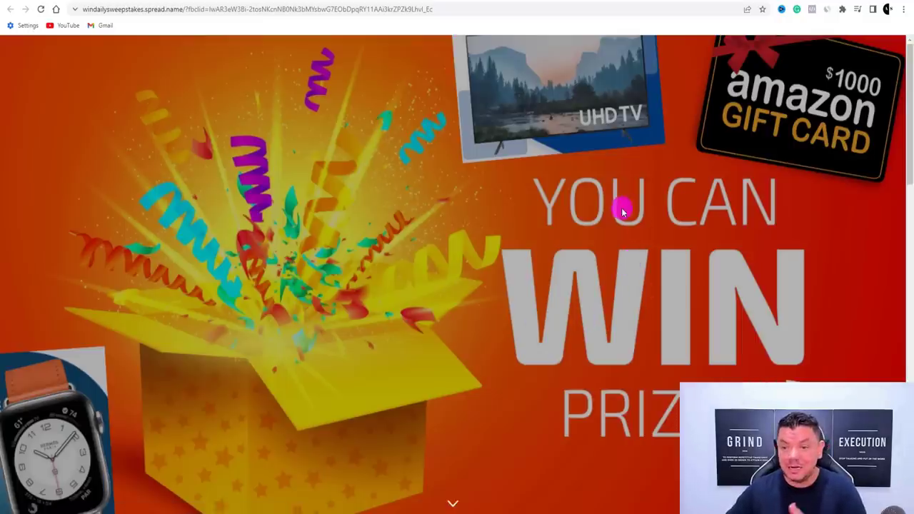
pyautogui.scroll(-6, 625, 215)
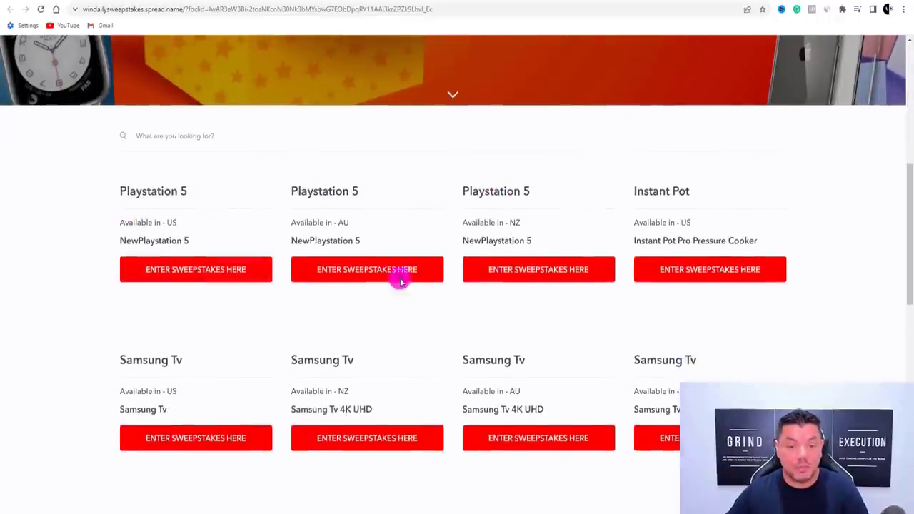
pyautogui.scroll(-3, 671, 196)
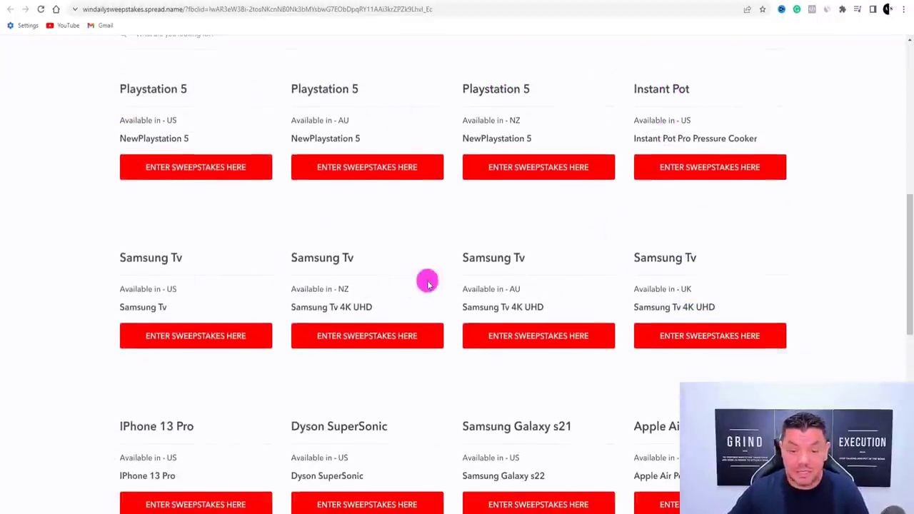
pyautogui.scroll(-4, 132, 270)
pyautogui.scroll(-3, 577, 296)
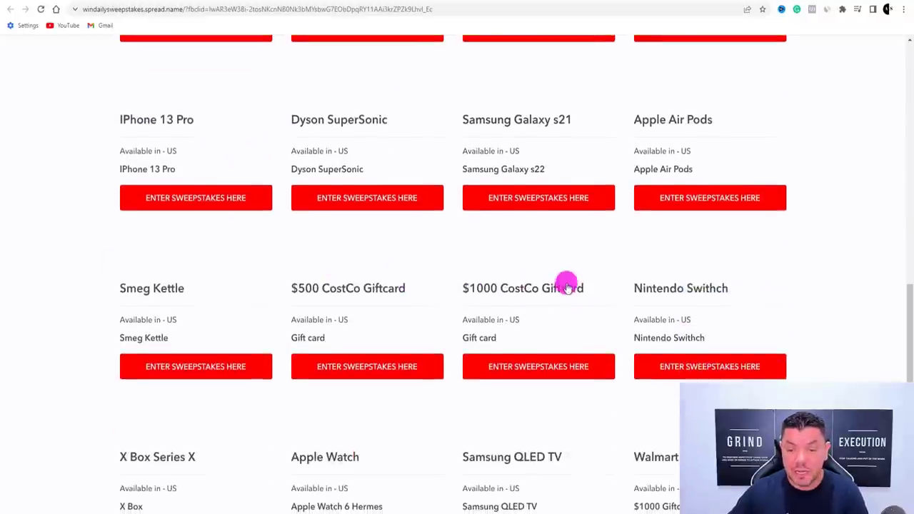
pyautogui.scroll(-2, 536, 208)
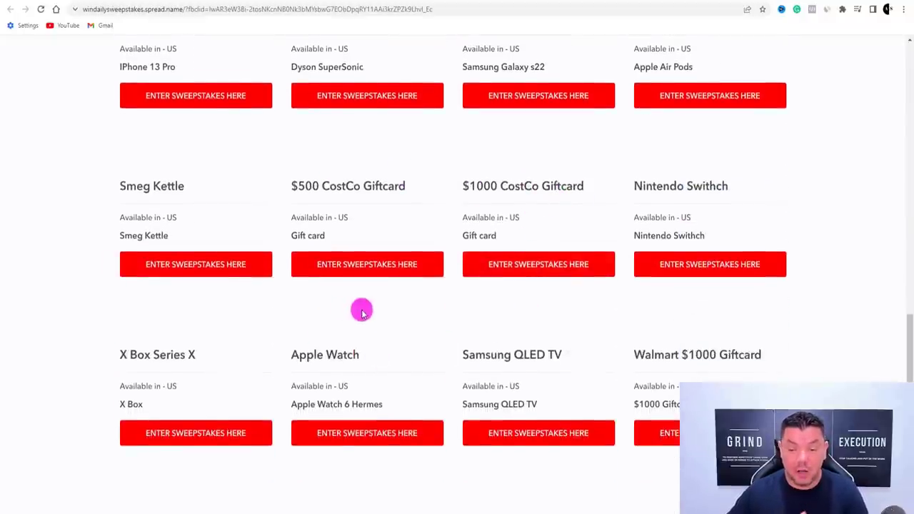
pyautogui.scroll(-3, 367, 308)
pyautogui.scroll(9, 376, 305)
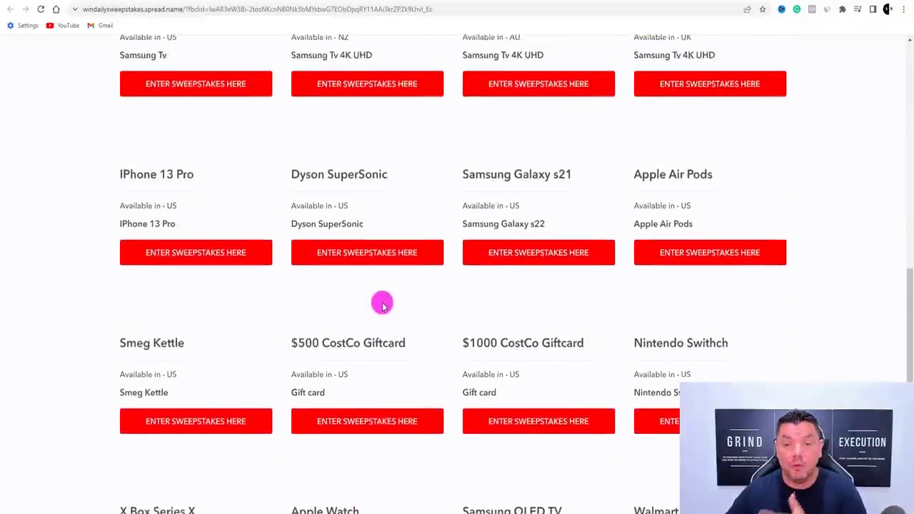
pyautogui.scroll(7, 384, 307)
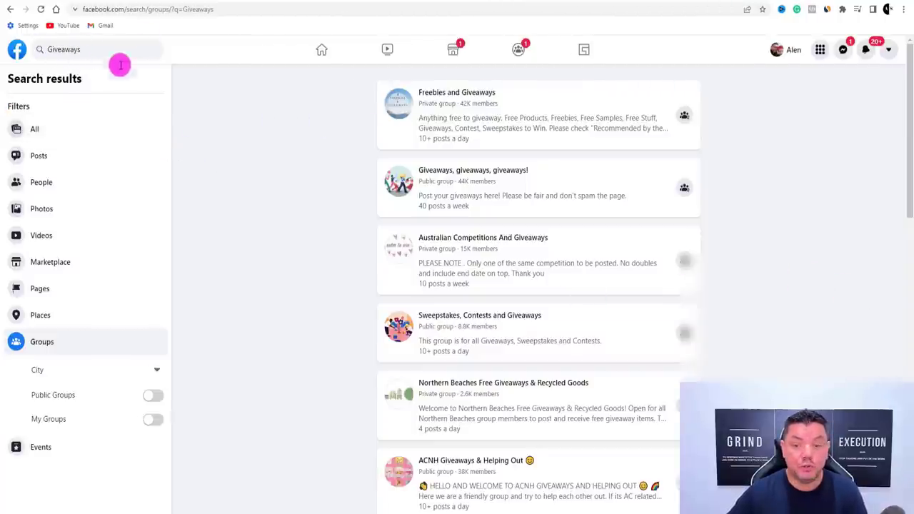
# Look over the Facebook groups in the search results for "Giveaways"
pyautogui.scroll(-1, 485, 107)
pyautogui.scroll(1, 484, 107)
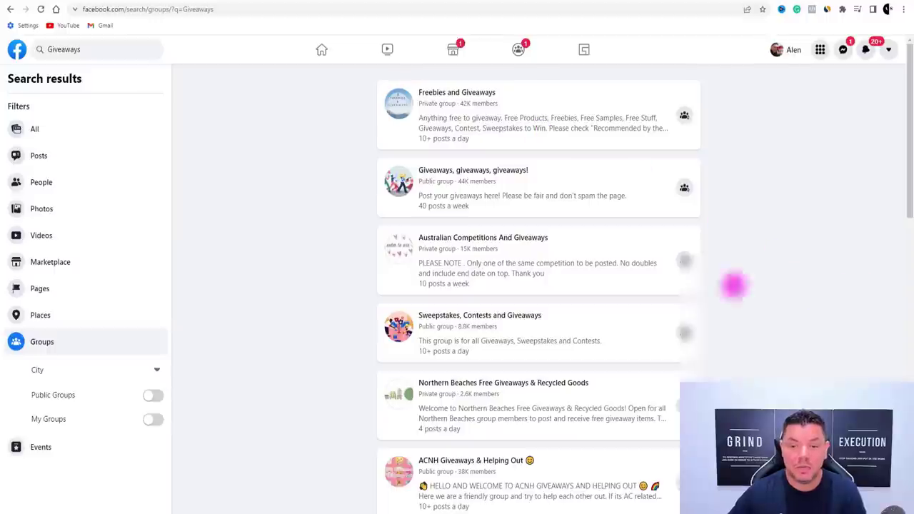
# Scan further down the Facebook giveaway groups, and switch to Pinterest to look through the pins for "sweepstakes"
pyautogui.scroll(-5, 449, 285)
pyautogui.scroll(-5, 467, 287)
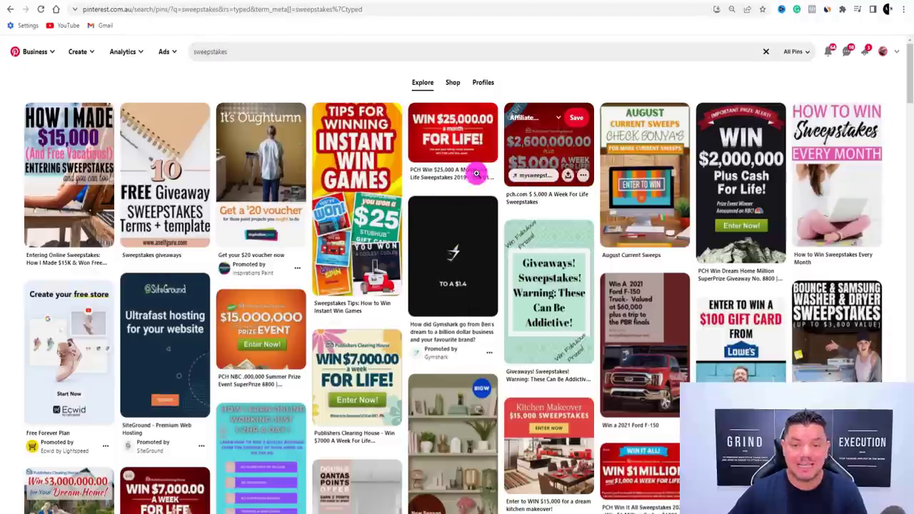
pyautogui.scroll(-2, 429, 168)
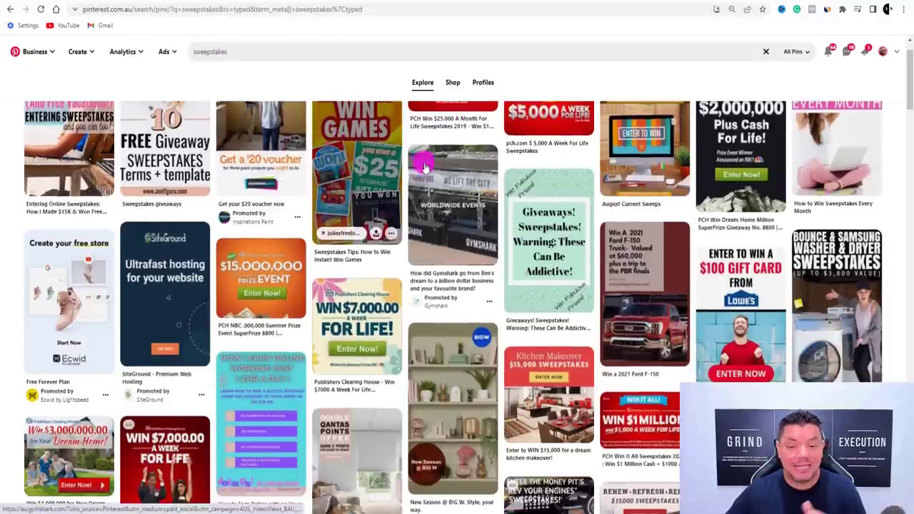
pyautogui.scroll(-2, 500, 185)
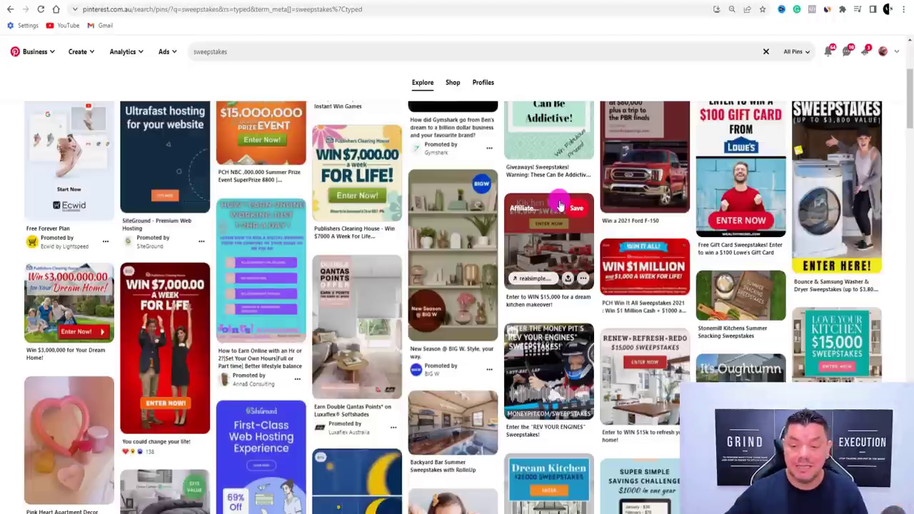
pyautogui.scroll(-5, 559, 206)
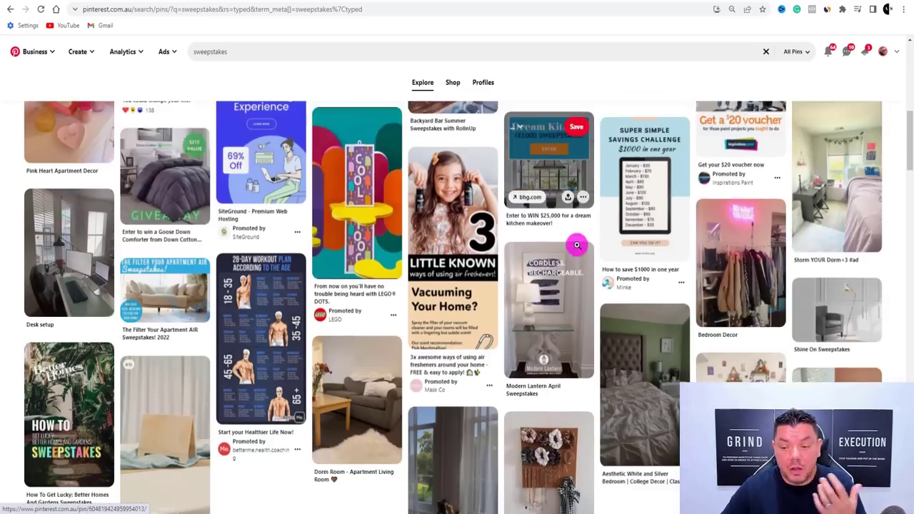
pyautogui.scroll(-3, 579, 245)
pyautogui.scroll(10, 586, 245)
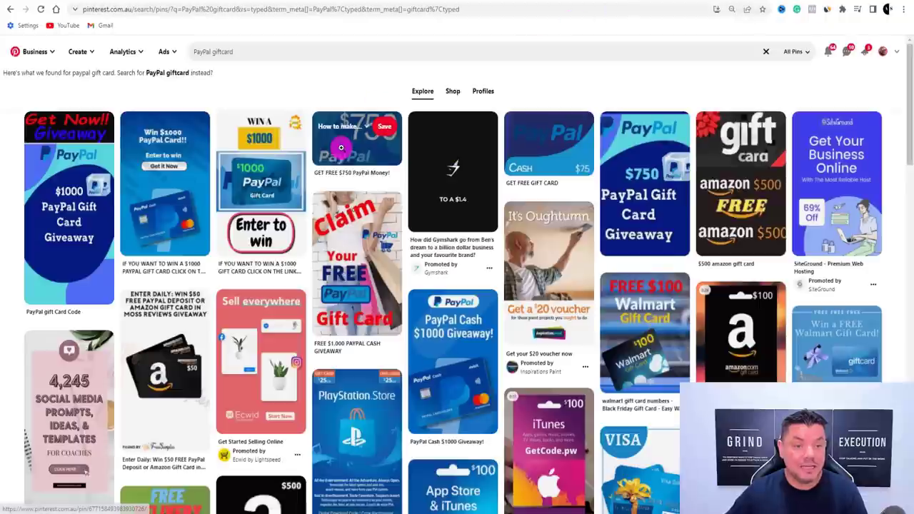
# Search Pinterest for "PayPal giftcard" and look over the gift card giveaway pins
pyautogui.click(207, 51)
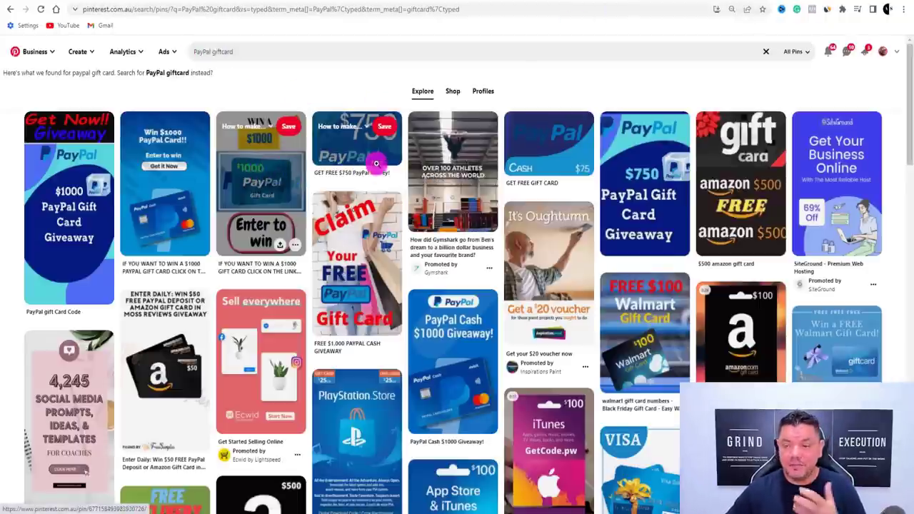
pyautogui.scroll(-2, 711, 224)
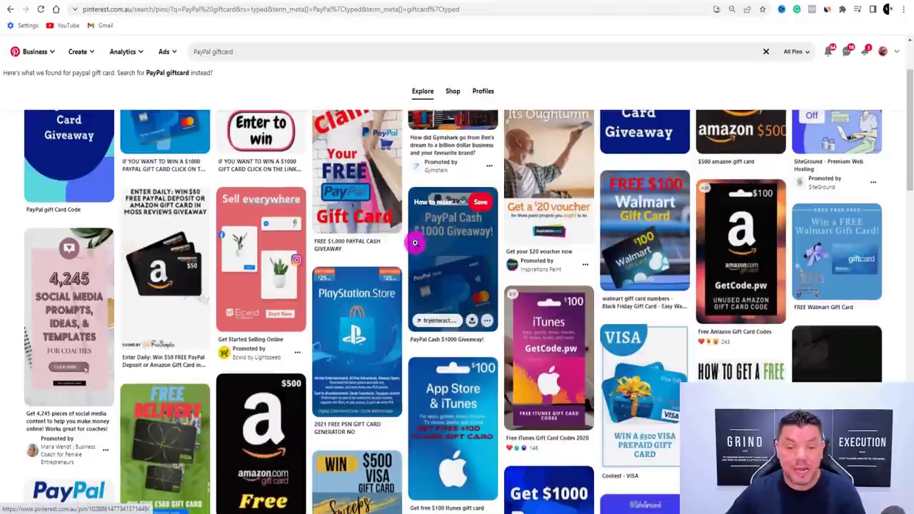
pyautogui.scroll(2, 360, 242)
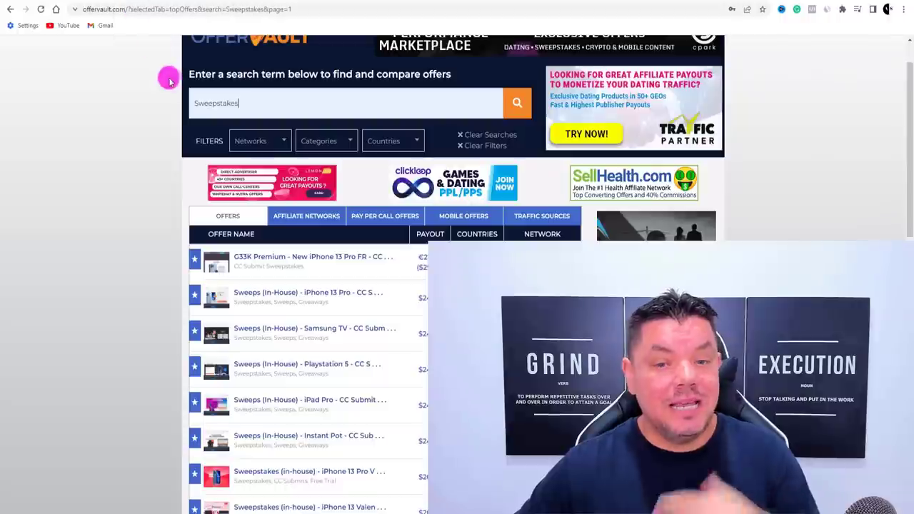
# Review the "Sweepstakes" offers on OfferVault and the SWEEP STAKES PRIZES spreadsheet in Google Sheets
pyautogui.scroll(1, 169, 80)
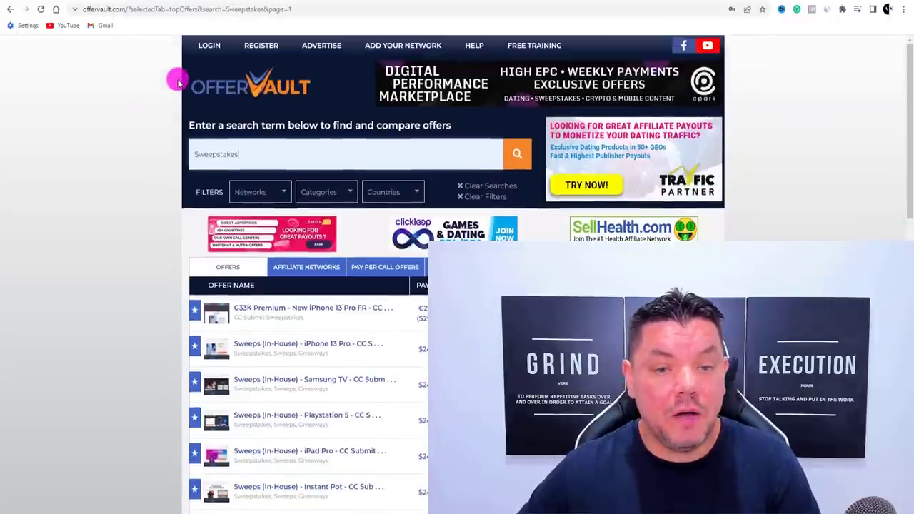
pyautogui.scroll(-2, 312, 192)
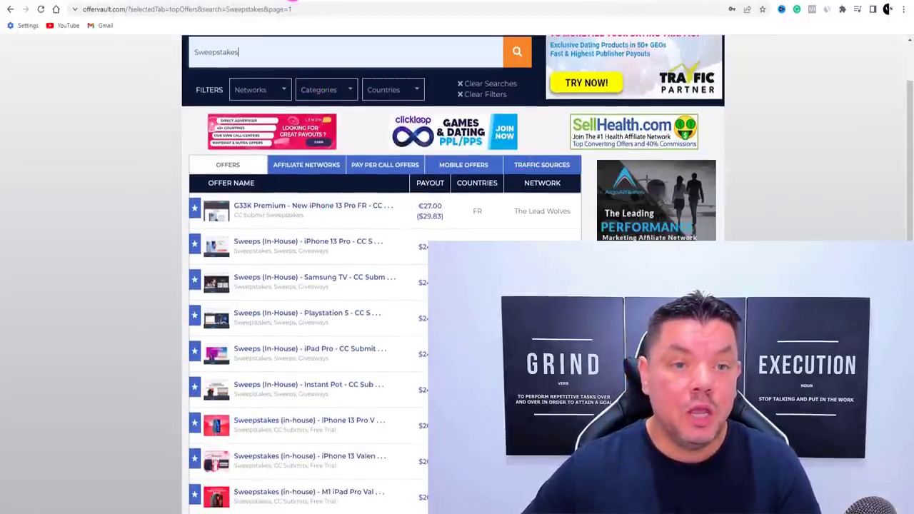
pyautogui.click(293, 2)
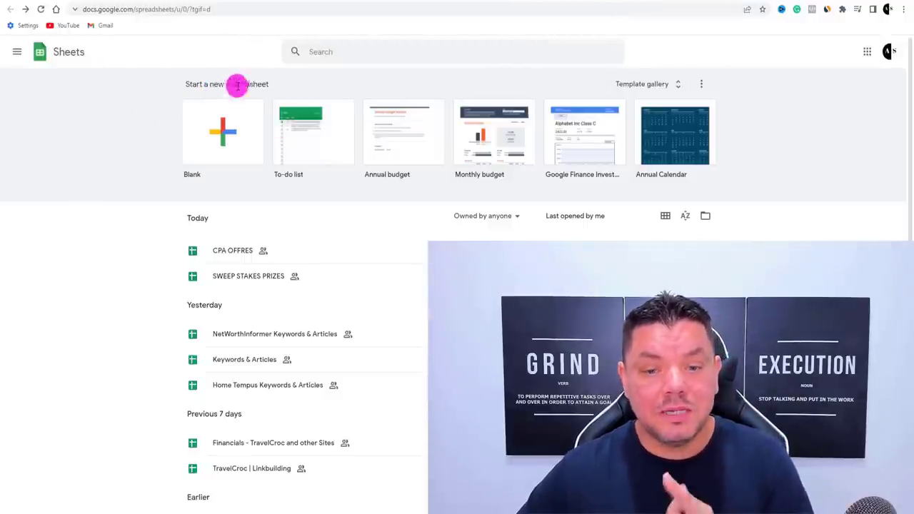
pyautogui.click(372, 3)
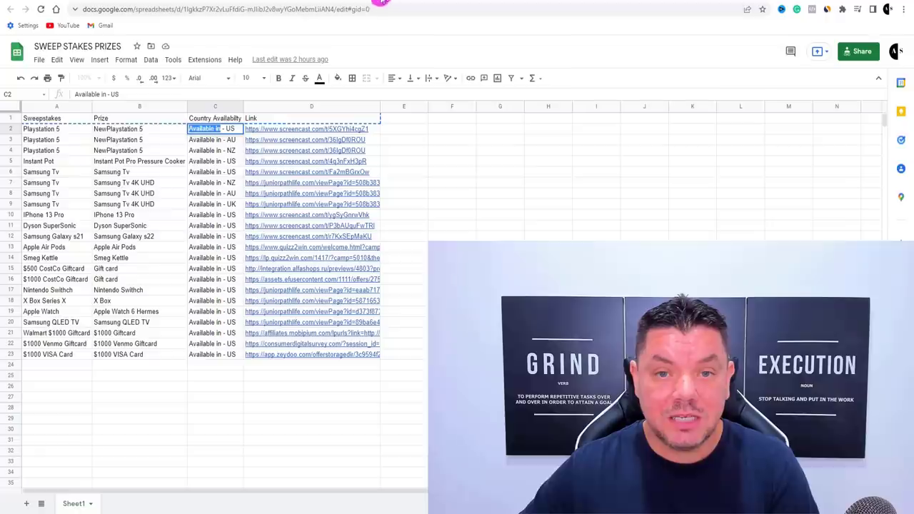
# Revisit the SpreadSimple website editor and home page, plus the Facebook "Giveaways" groups and Pinterest "sweepstakes" pins
pyautogui.click(420, 2)
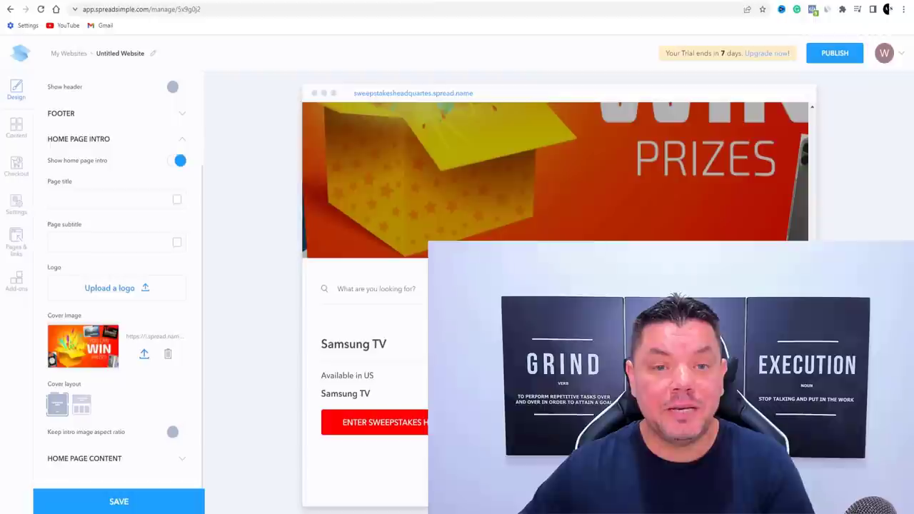
pyautogui.click(406, 1)
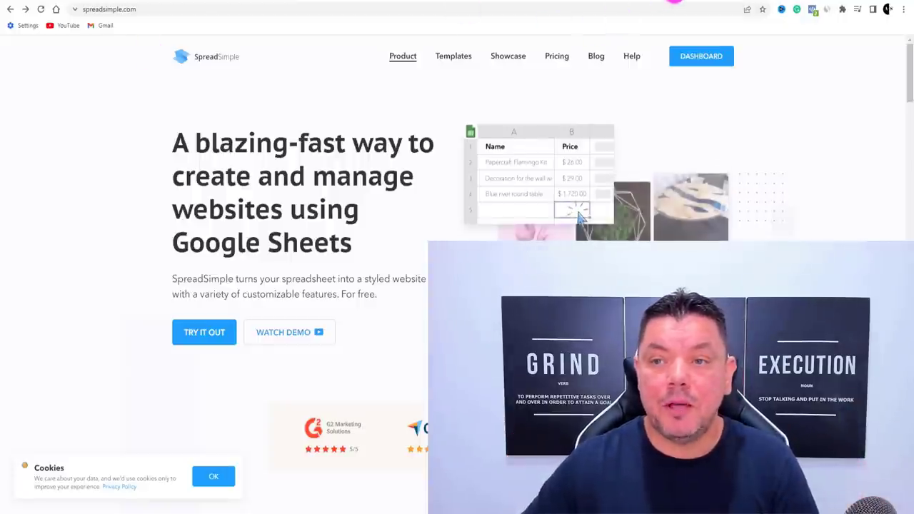
pyautogui.click(707, 3)
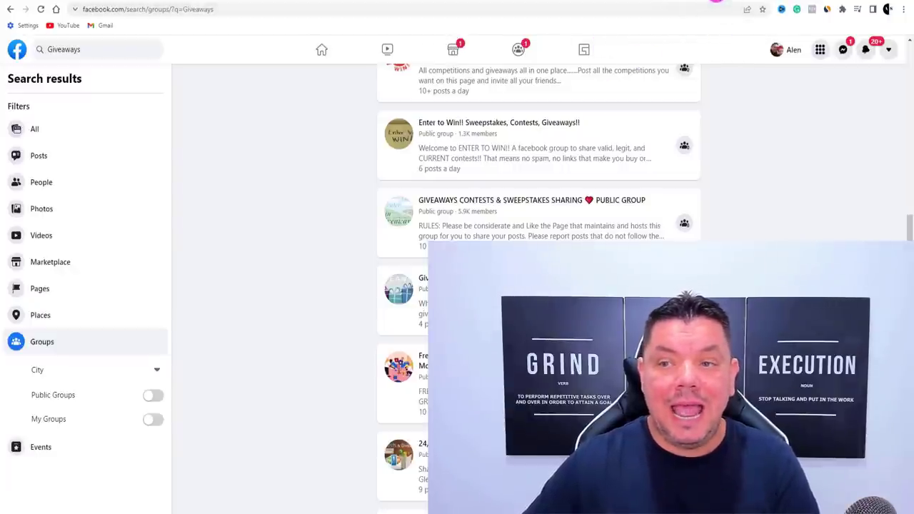
pyautogui.click(716, 1)
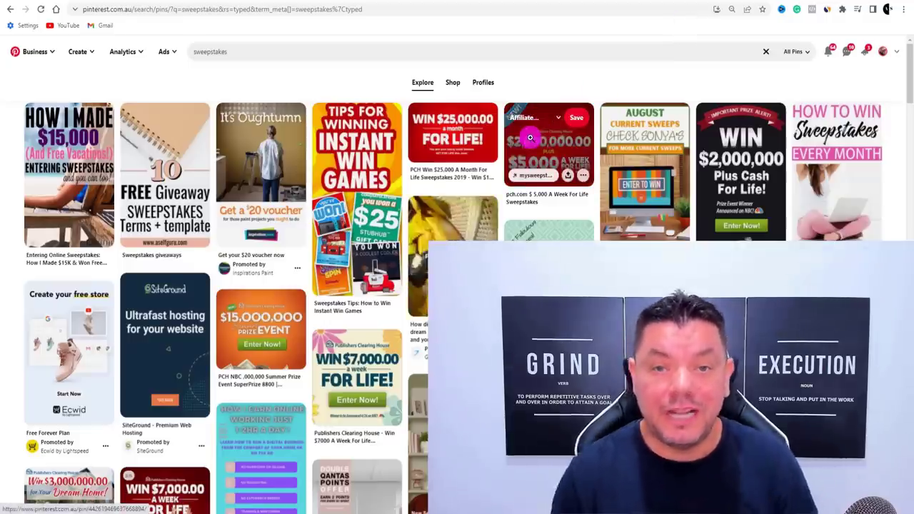